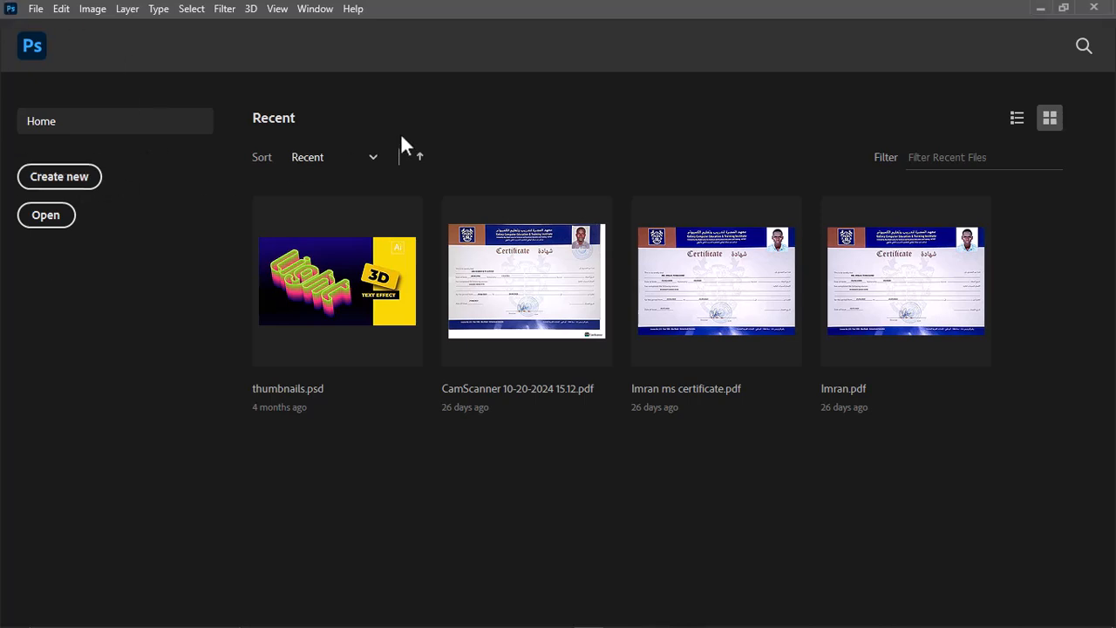
# Create a new document named Poster, 1080 x 1080 pixels at 300 pixels/inch, RGB Color, with transparent background contents
pyautogui.click(73, 178)
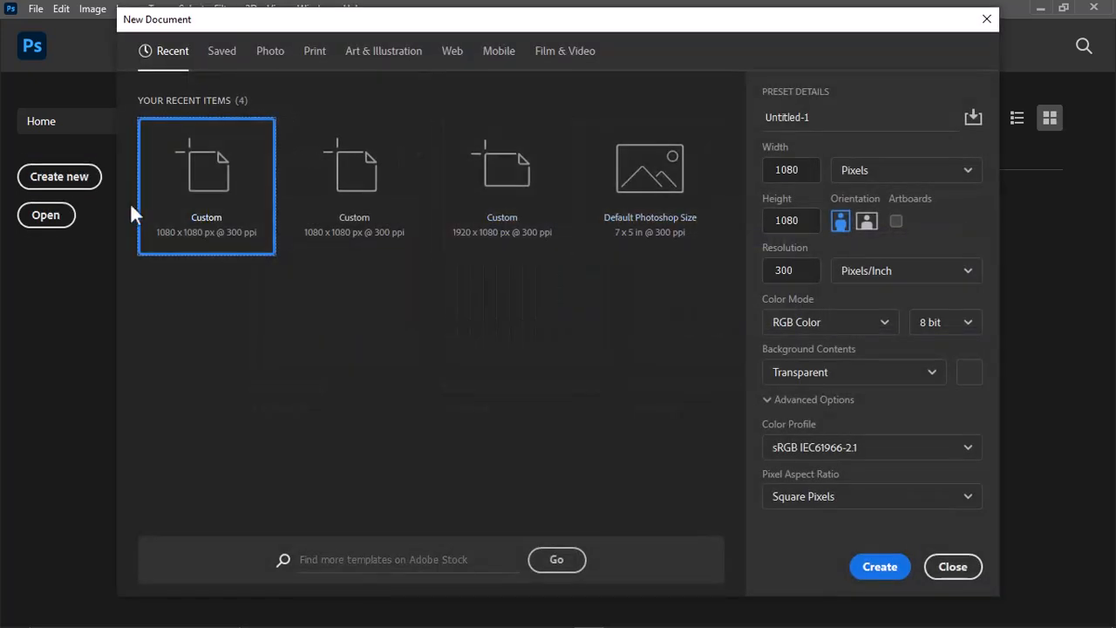
pyautogui.moveTo(806, 167); pyautogui.dragTo(784, 171)
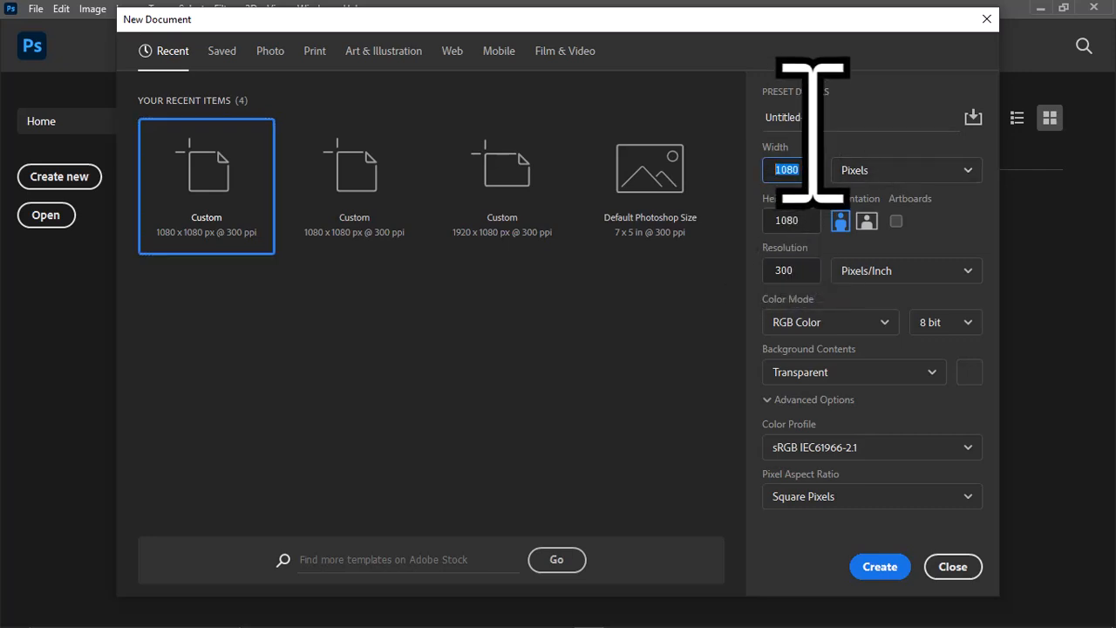
pyautogui.moveTo(820, 120); pyautogui.dragTo(754, 131)
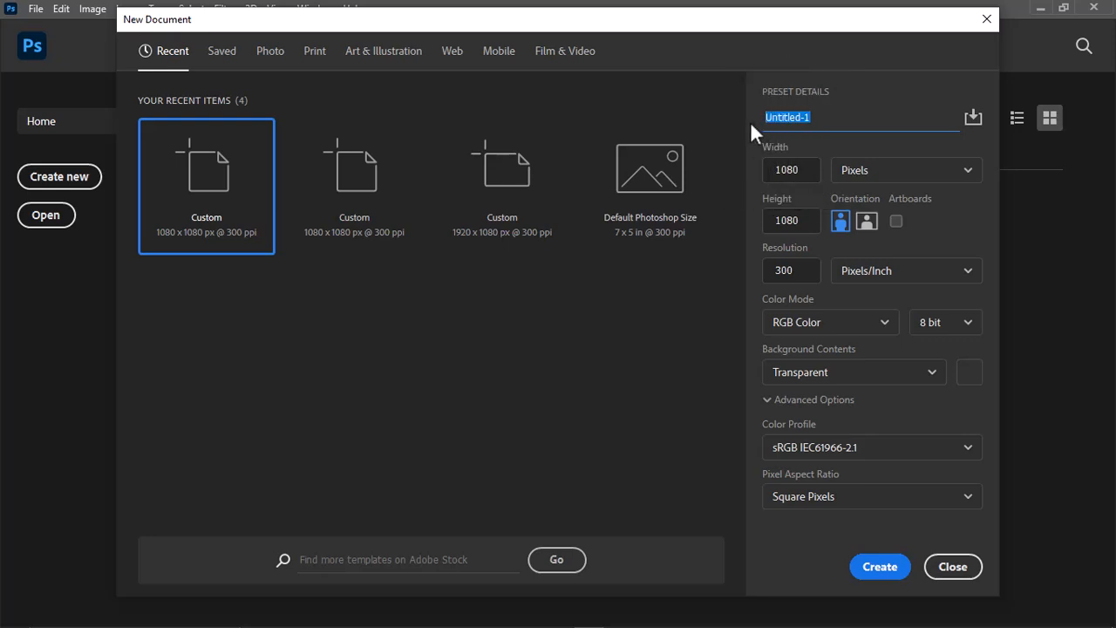
pyautogui.write('Poster')
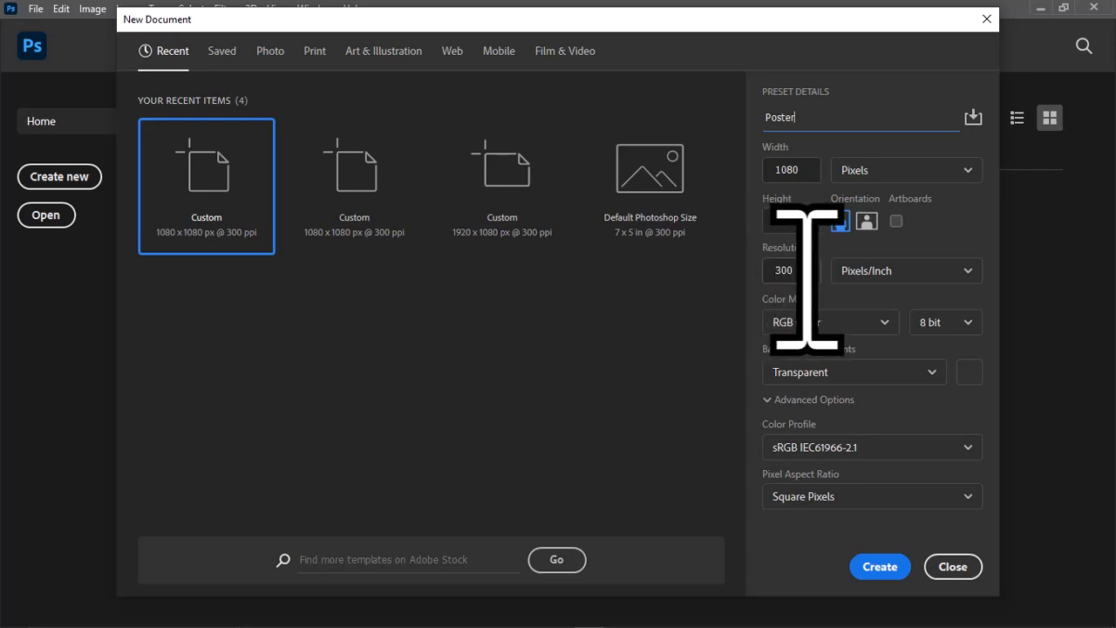
pyautogui.click(871, 373)
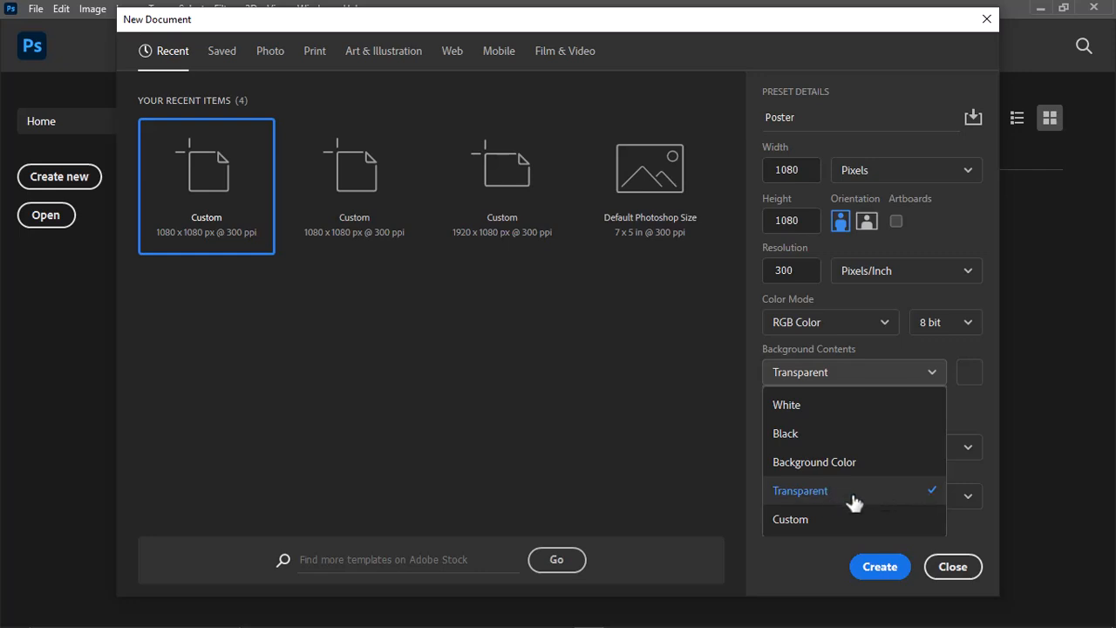
pyautogui.click(891, 567)
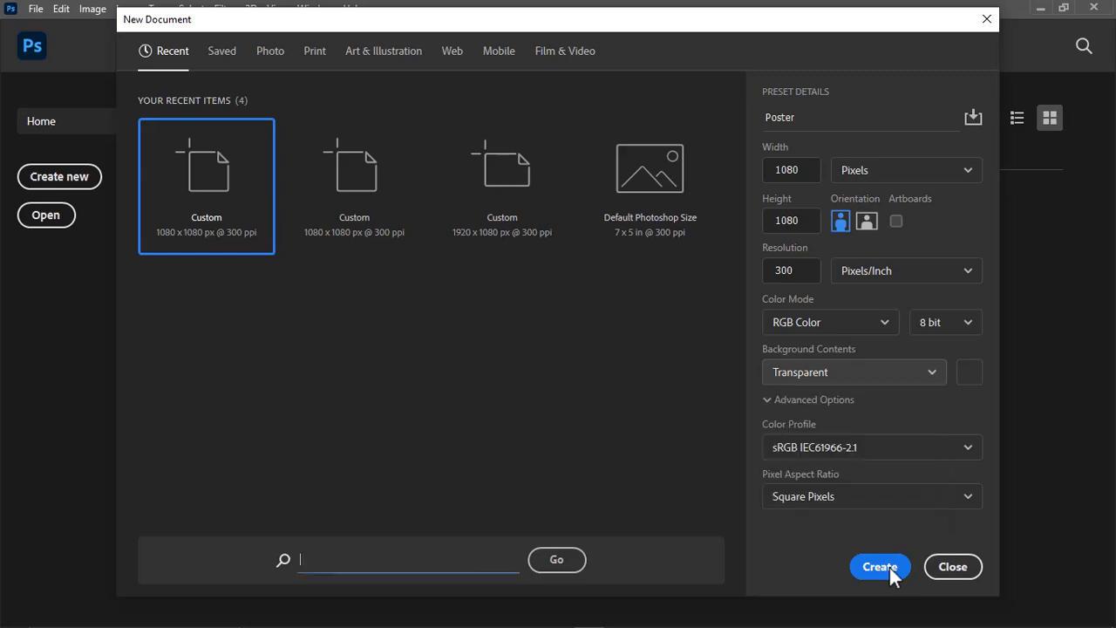
pyautogui.click(891, 568)
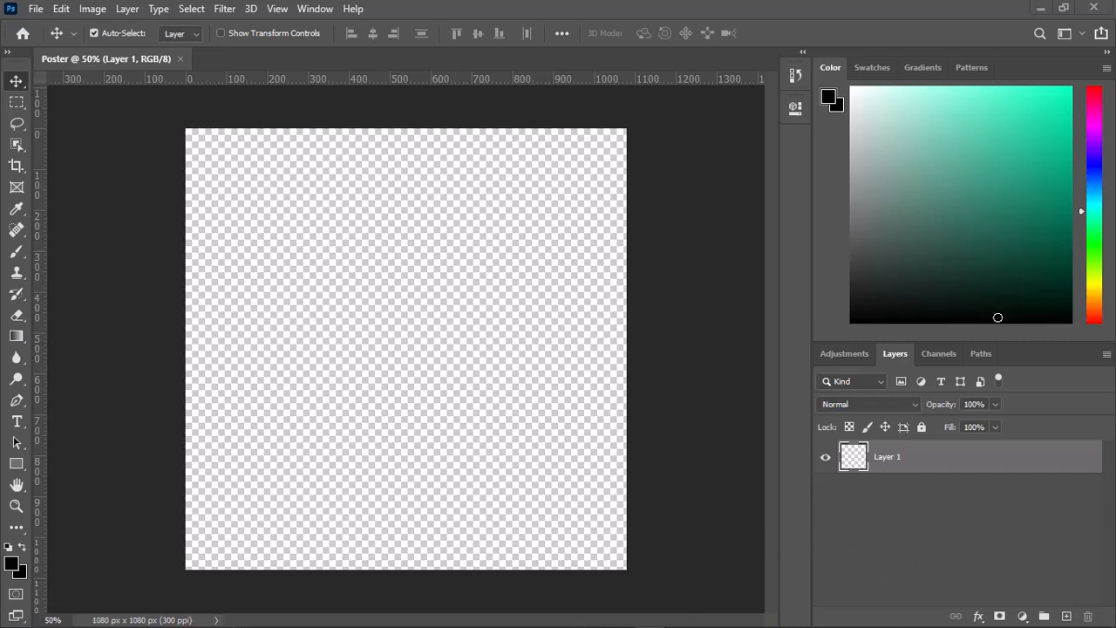
# Place the abstract-blue-background-design_1182-579 image from the new project folder onto the Poster canvas
pyautogui.click(1043, 8)
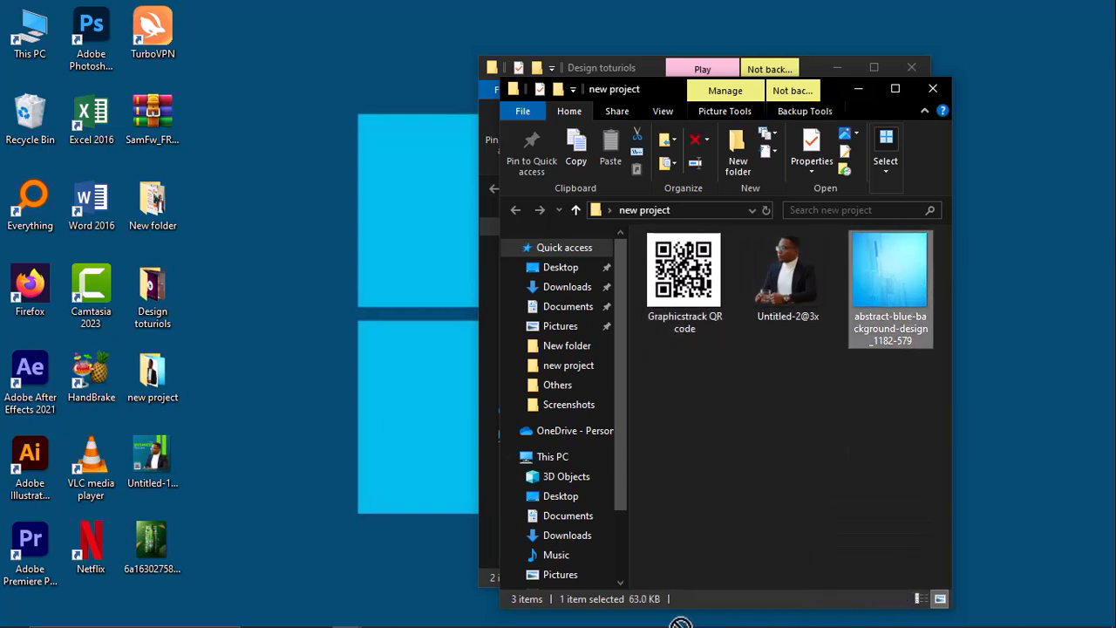
pyautogui.moveTo(438, 617)
pyautogui.click(983, 614)
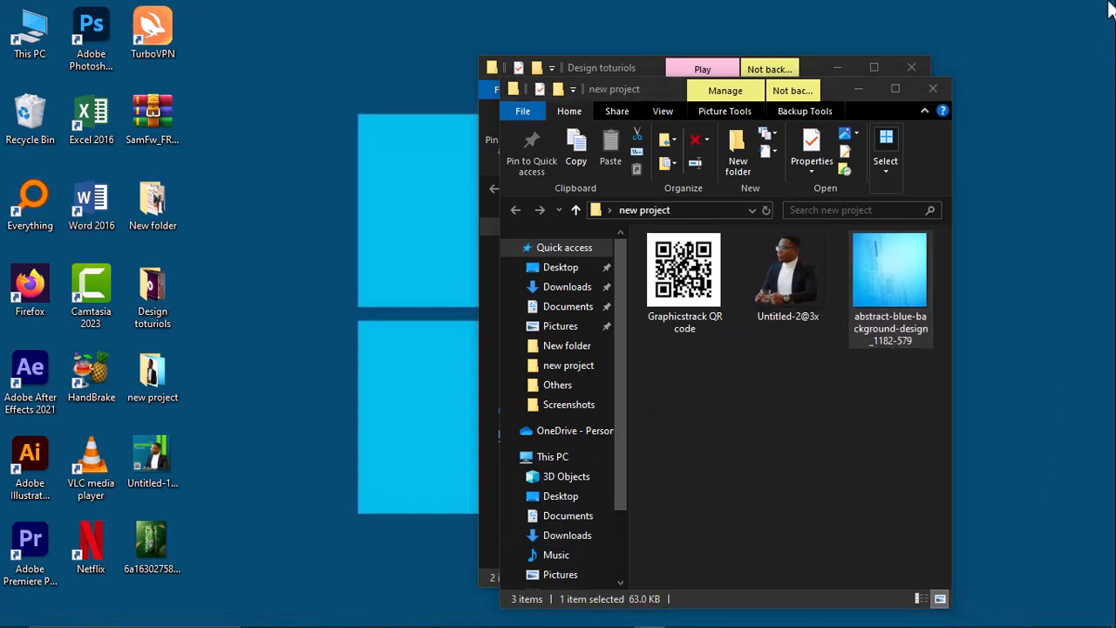
pyautogui.moveTo(893, 253); pyautogui.dragTo(461, 387)
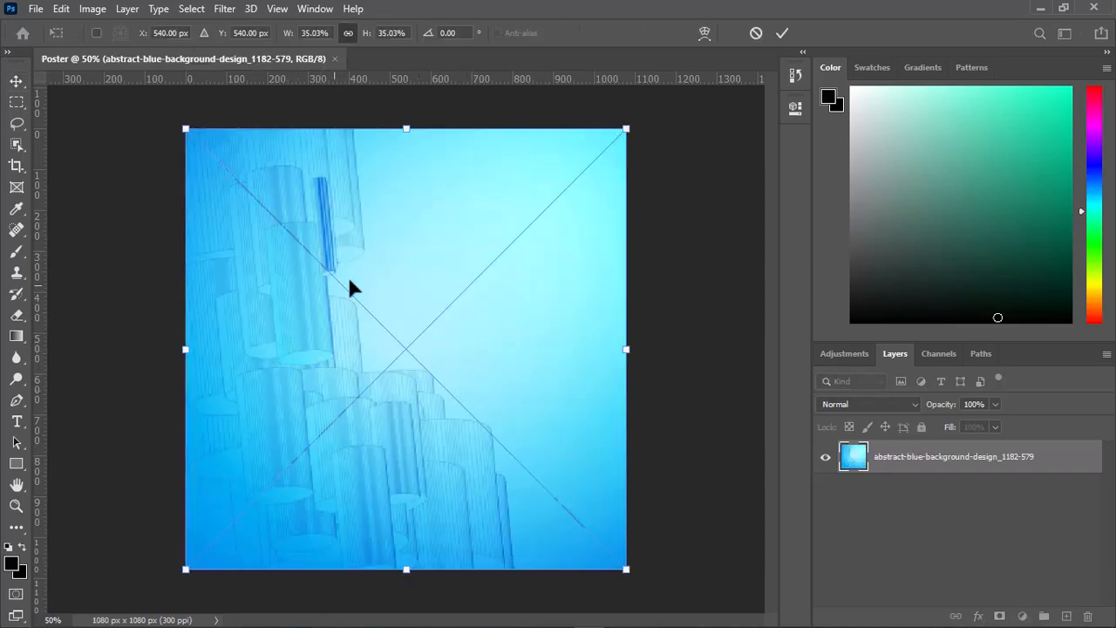
# Flip the placed blue background image horizontally, commit the transform and deselect the layer
pyautogui.click(61, 10)
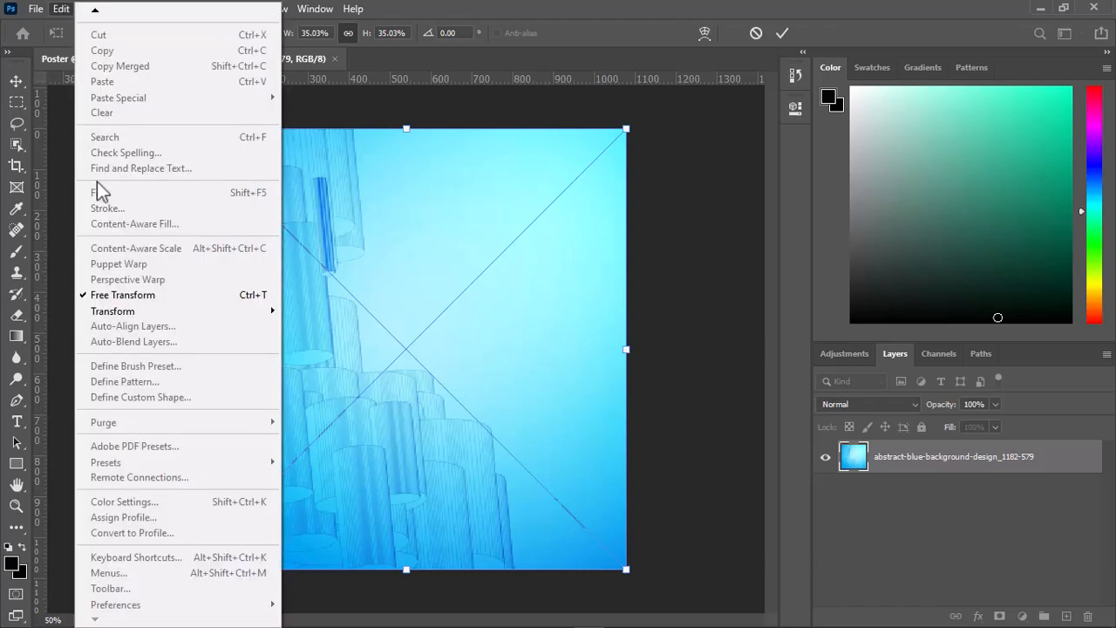
pyautogui.moveTo(159, 319)
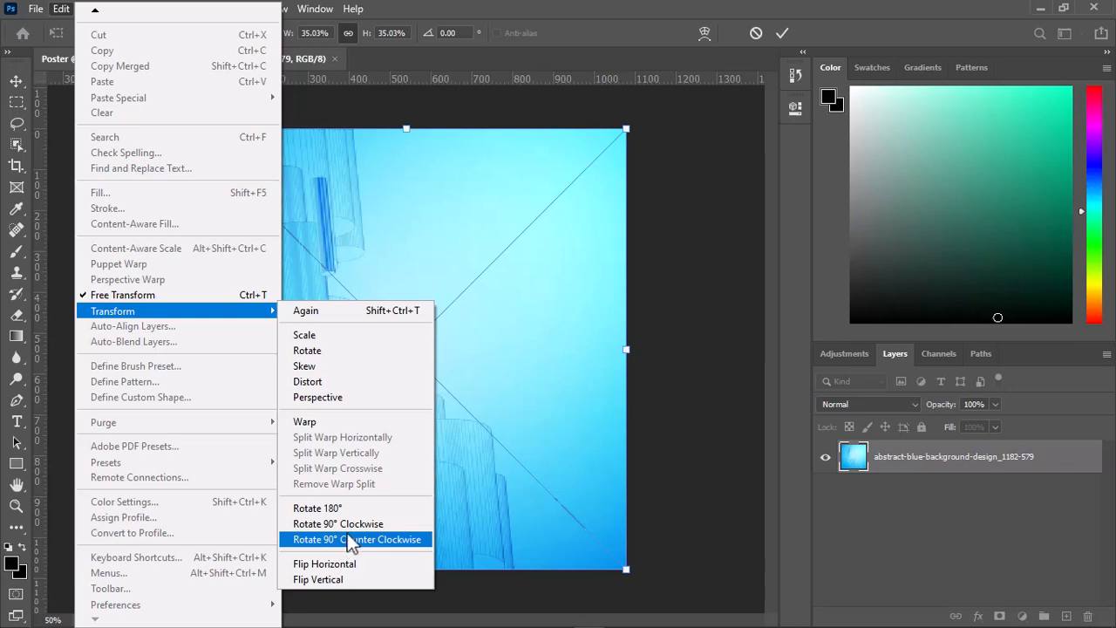
pyautogui.click(346, 566)
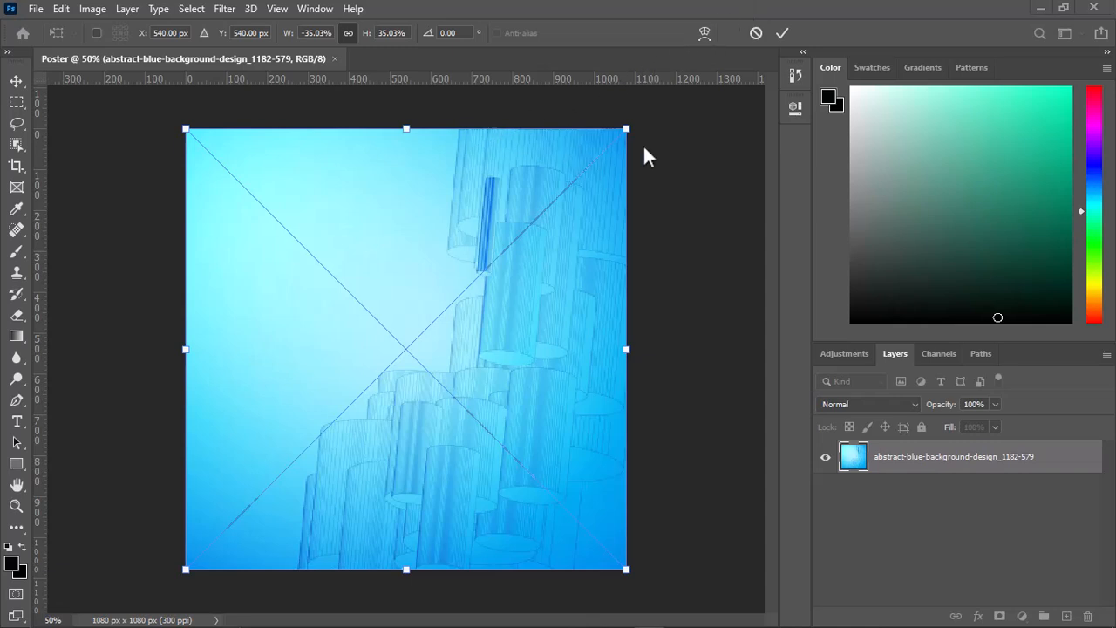
pyautogui.click(780, 34)
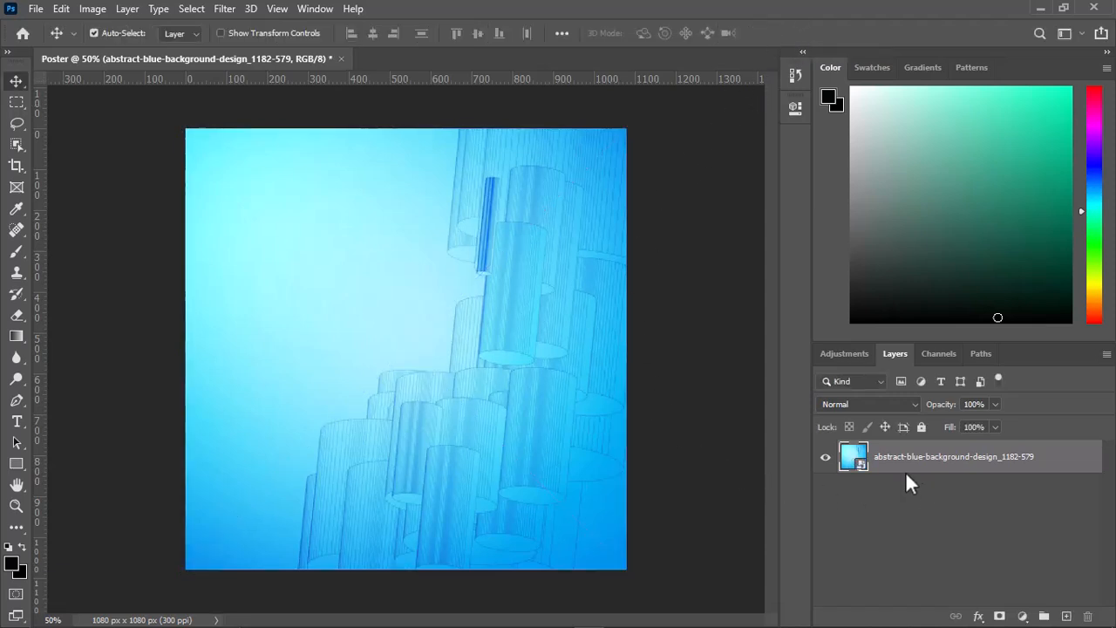
pyautogui.keyDown('ctrl'); pyautogui.click(842, 451); pyautogui.keyUp('ctrl')
pyautogui.click(664, 293)
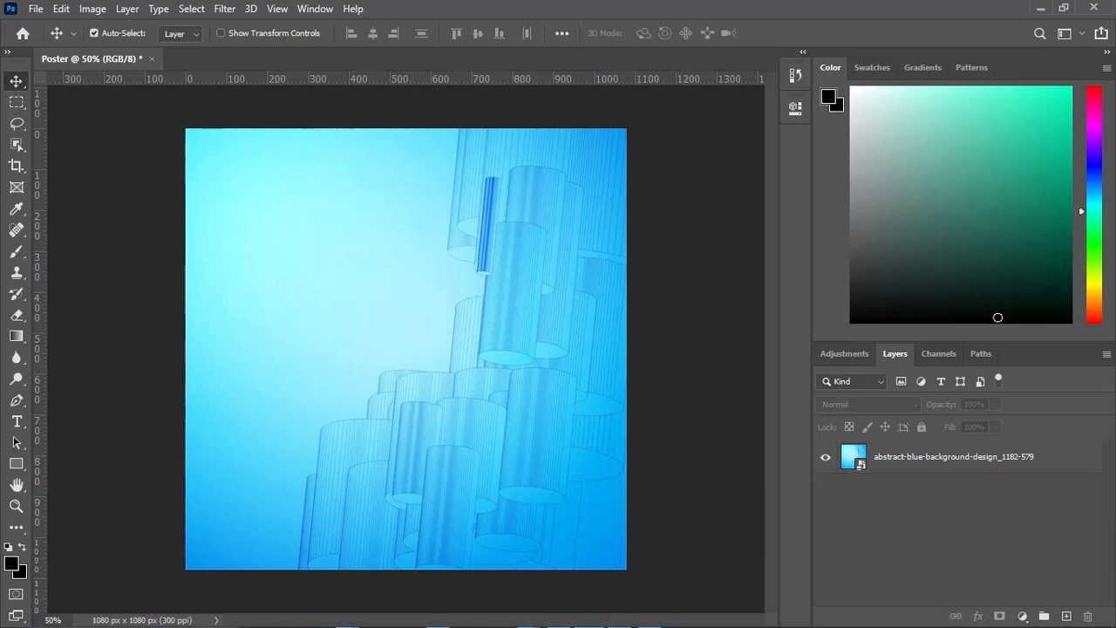
# Place the Untitled-2@3x portrait from the new project folder, scaled to about 6.73%, along the canvas's lower edge right of center
pyautogui.click(1041, 8)
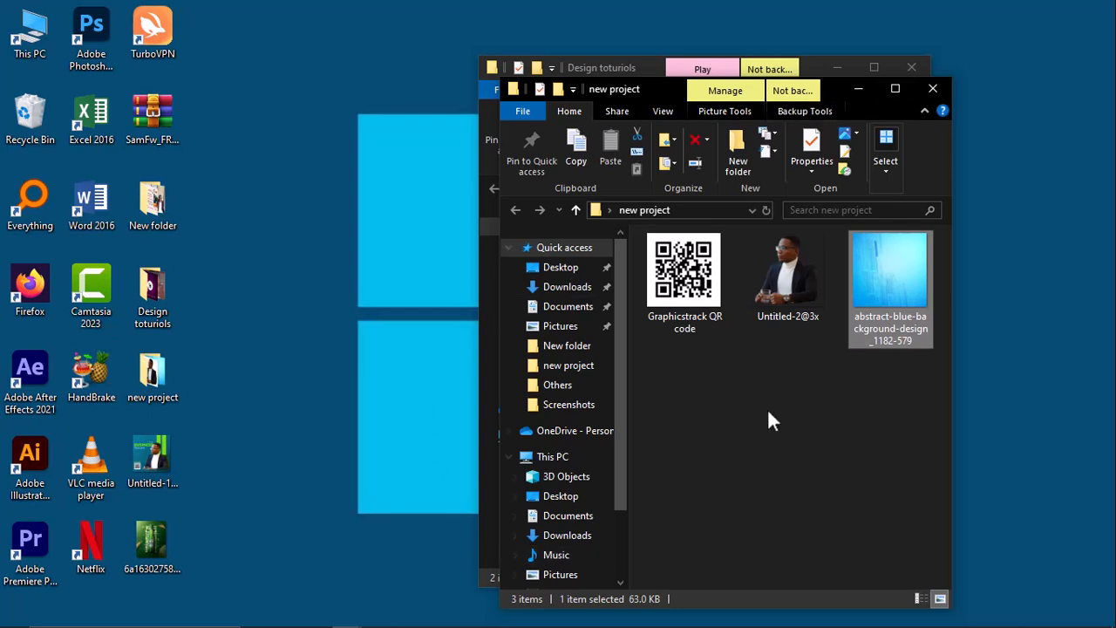
pyautogui.moveTo(798, 281); pyautogui.dragTo(479, 389)
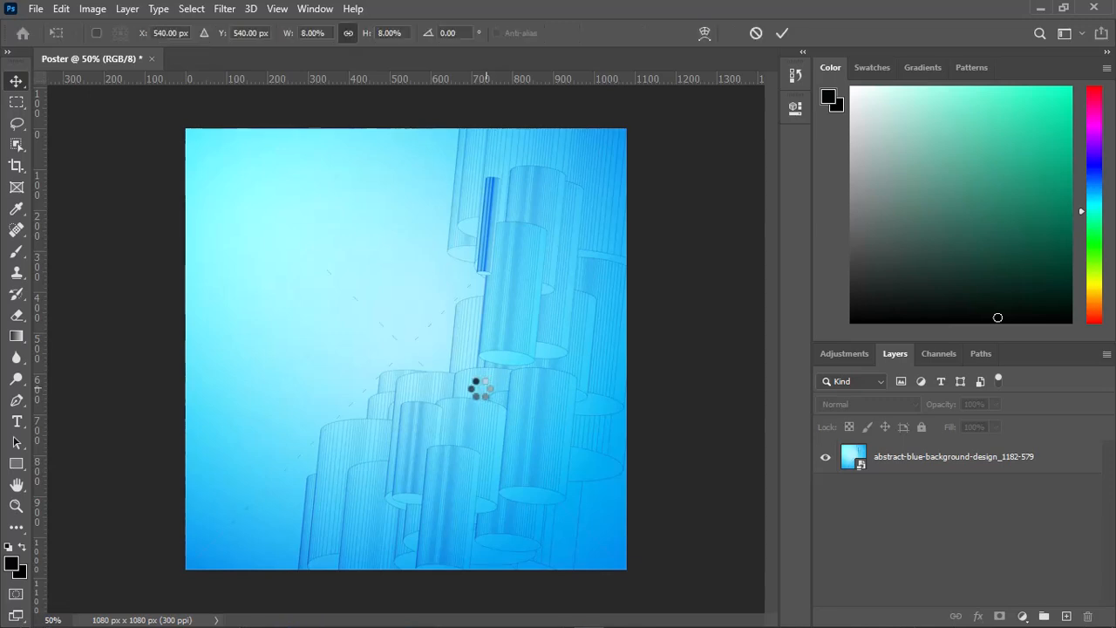
pyautogui.moveTo(486, 410); pyautogui.dragTo(510, 449)
pyautogui.moveTo(213, 171); pyautogui.dragTo(298, 253)
pyautogui.moveTo(531, 437); pyautogui.dragTo(503, 434)
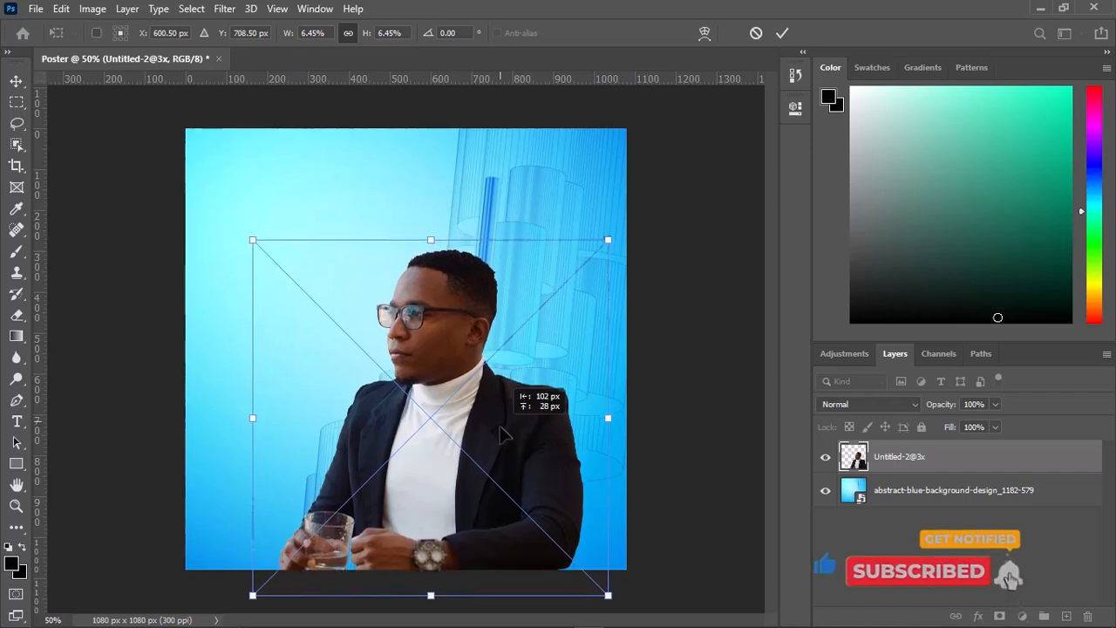
pyautogui.moveTo(254, 239); pyautogui.dragTo(240, 225)
pyautogui.moveTo(439, 414); pyautogui.dragTo(463, 406)
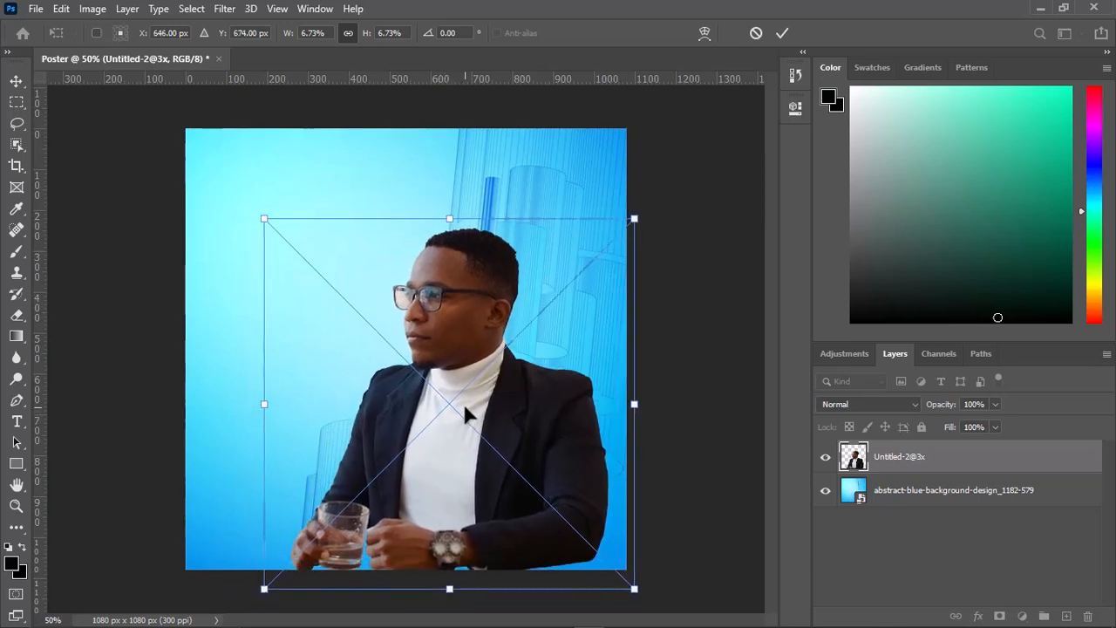
pyautogui.click(782, 33)
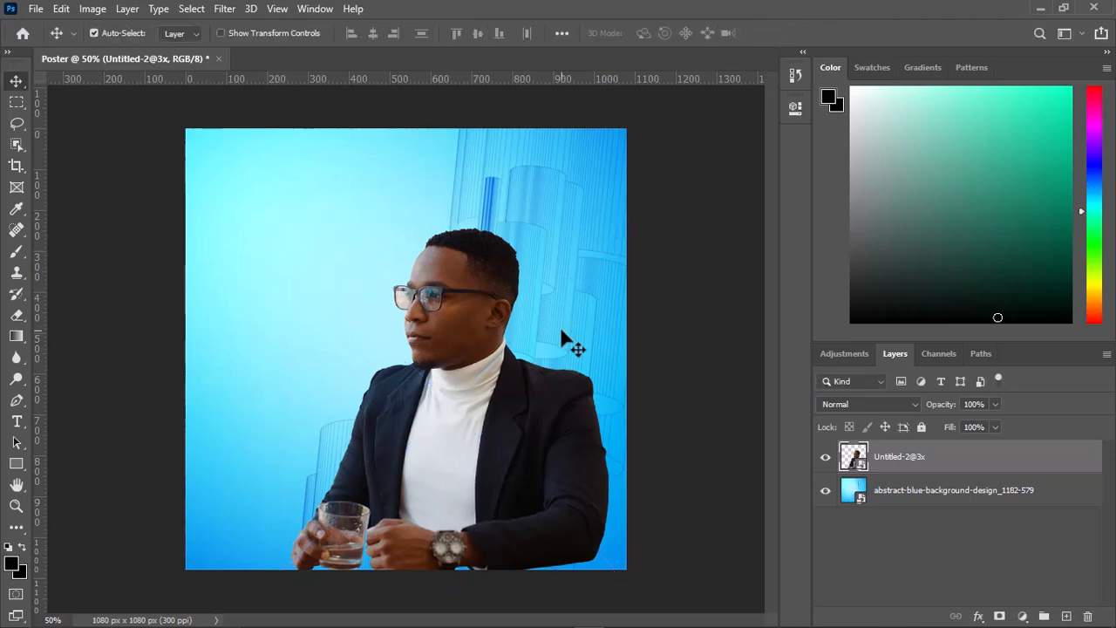
pyautogui.moveTo(502, 463)
pyautogui.mouseDown()
pyautogui.moveTo(505, 453)
pyautogui.moveTo(504, 471)
pyautogui.mouseUp()
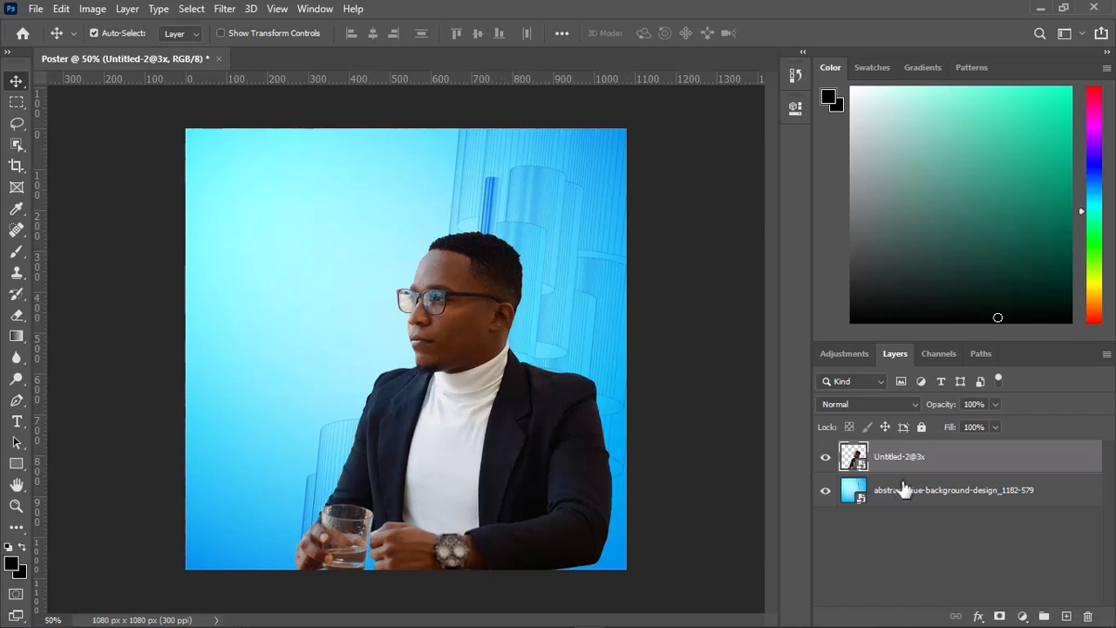
# Add a Color Balance adjustment clipped to the portrait, with midtones Cyan/Red -6, Magenta/Green +4 and Yellow/Blue +6
pyautogui.click(1023, 617)
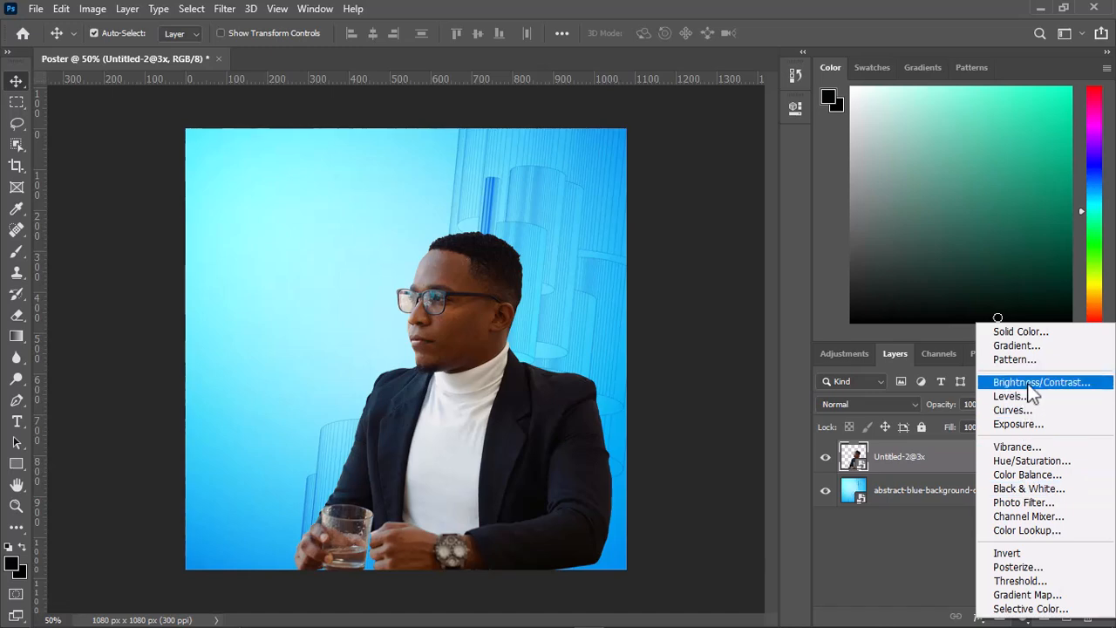
pyautogui.click(1039, 478)
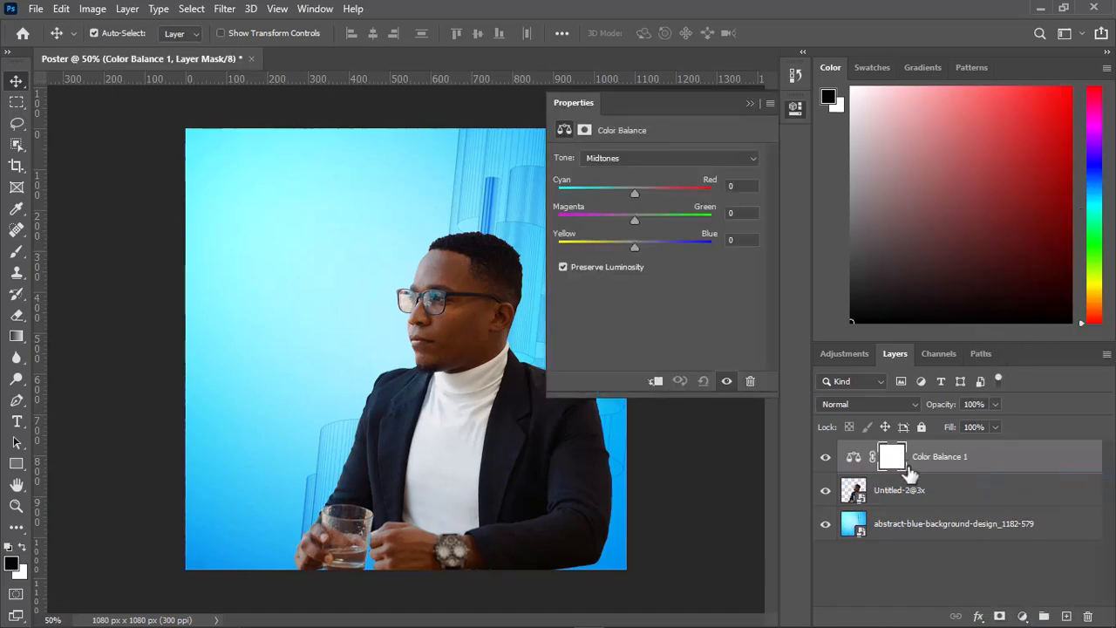
pyautogui.click(656, 385)
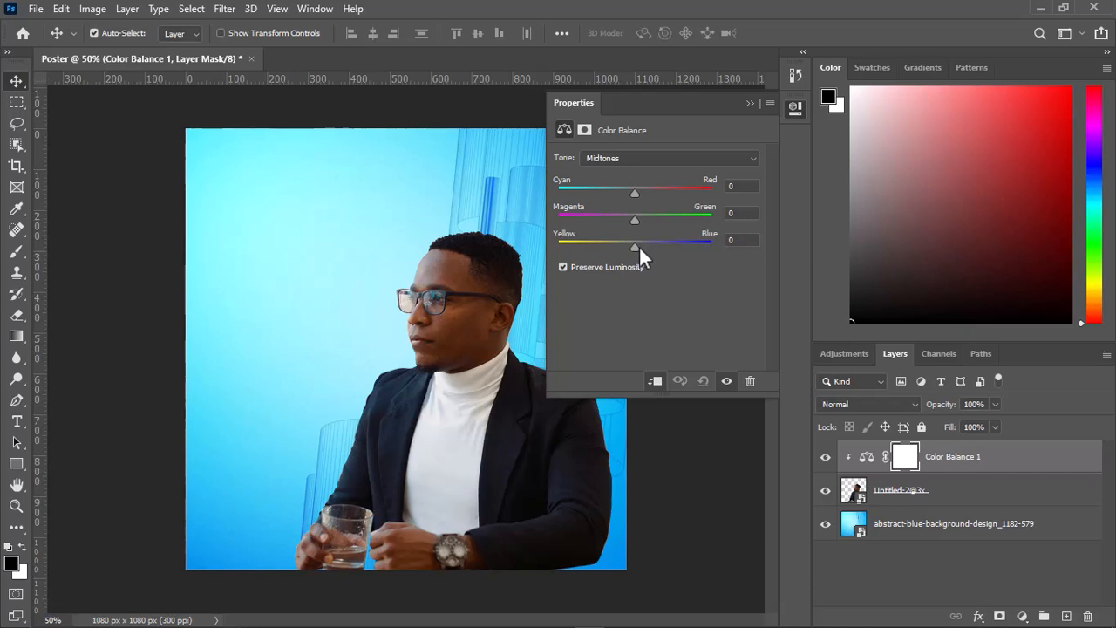
pyautogui.moveTo(634, 246); pyautogui.dragTo(637, 248)
pyautogui.moveTo(635, 218); pyautogui.dragTo(630, 192)
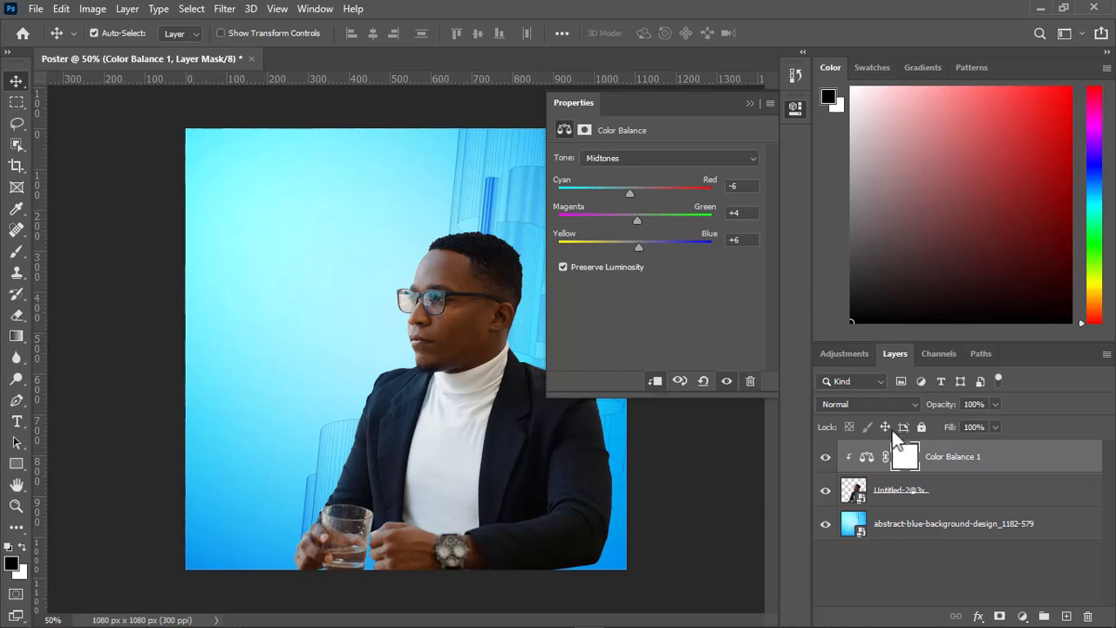
# Link the Color Balance adjustment to the portrait layer and nudge both slightly downward on the canvas
pyautogui.click(970, 495)
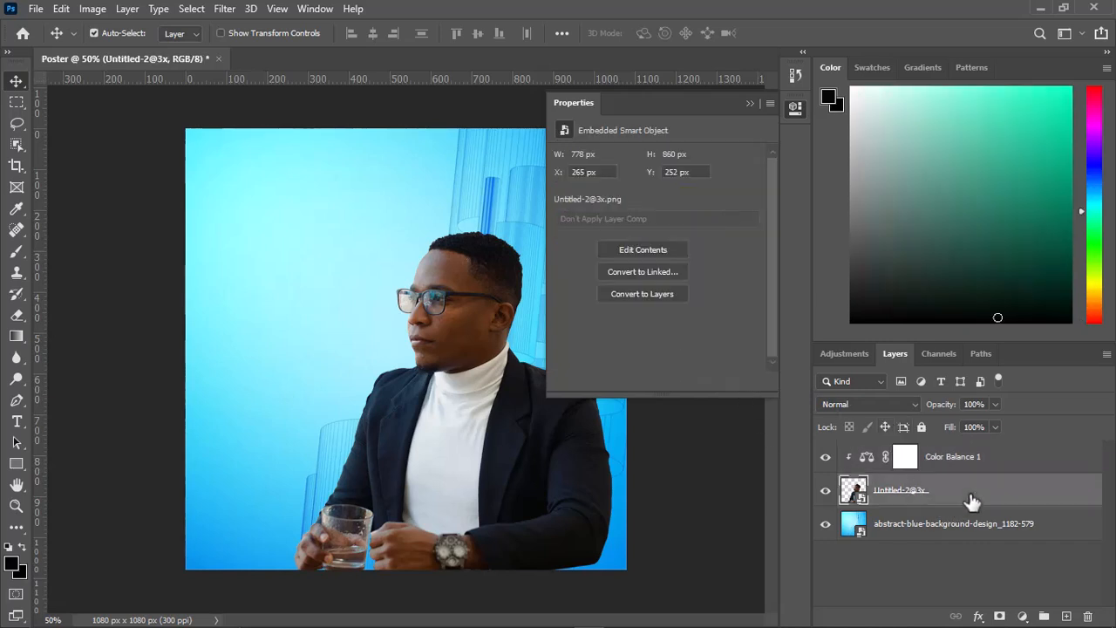
pyautogui.click(751, 103)
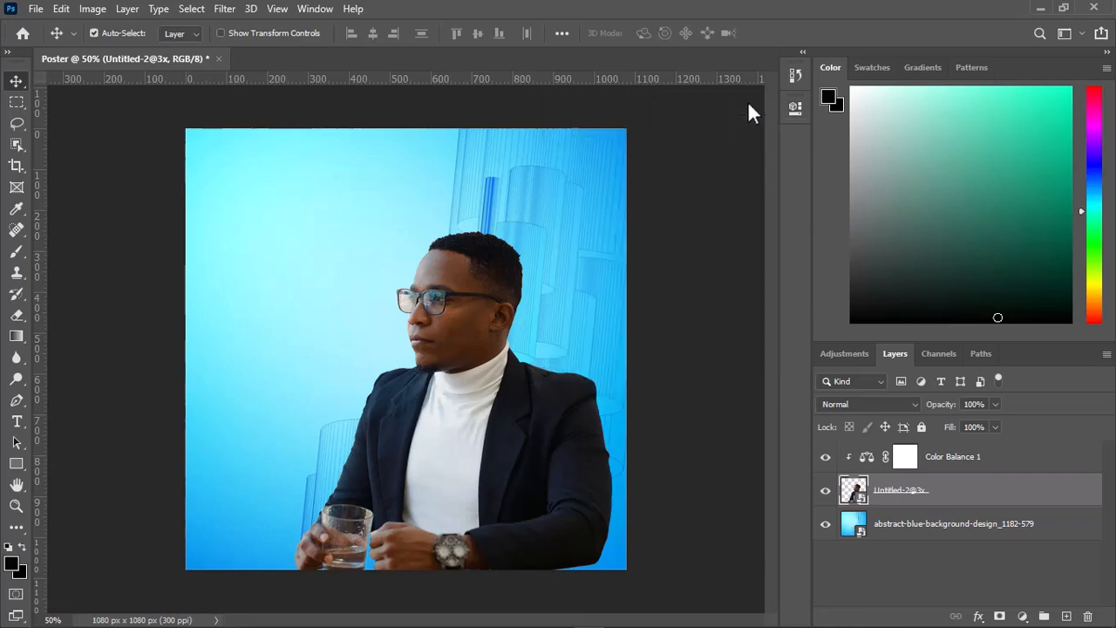
pyautogui.keyDown('shift'); pyautogui.click(996, 465); pyautogui.keyUp('shift')
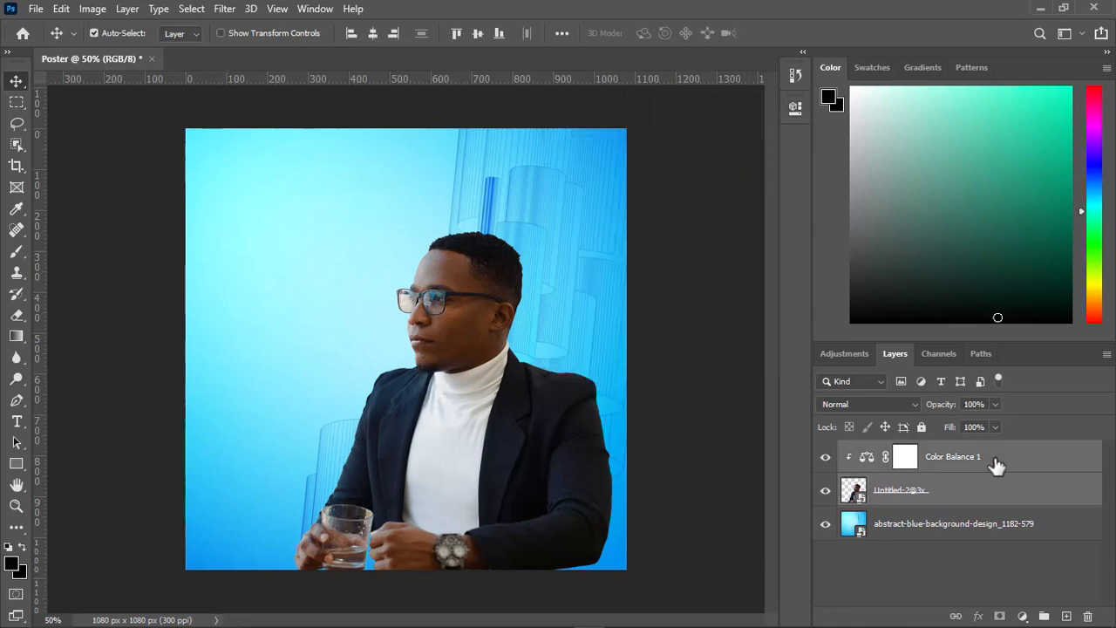
pyautogui.rightClick(995, 465)
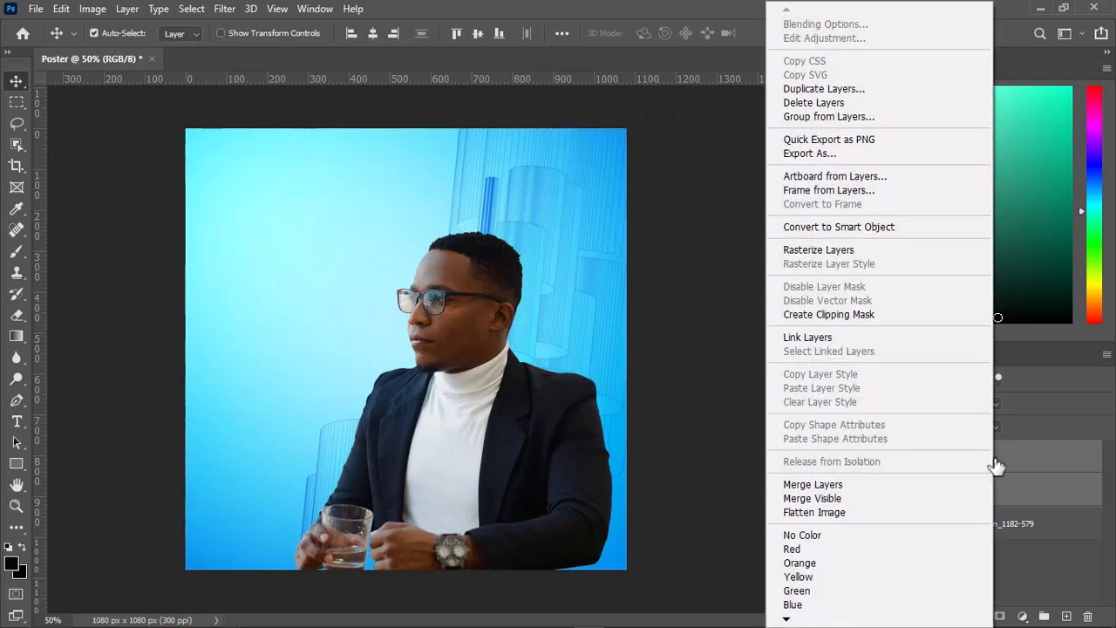
pyautogui.click(806, 339)
pyautogui.moveTo(497, 410)
pyautogui.mouseDown()
pyautogui.moveTo(483, 376)
pyautogui.moveTo(528, 410)
pyautogui.moveTo(498, 419)
pyautogui.moveTo(505, 402)
pyautogui.moveTo(500, 421)
pyautogui.moveTo(509, 417)
pyautogui.mouseUp()
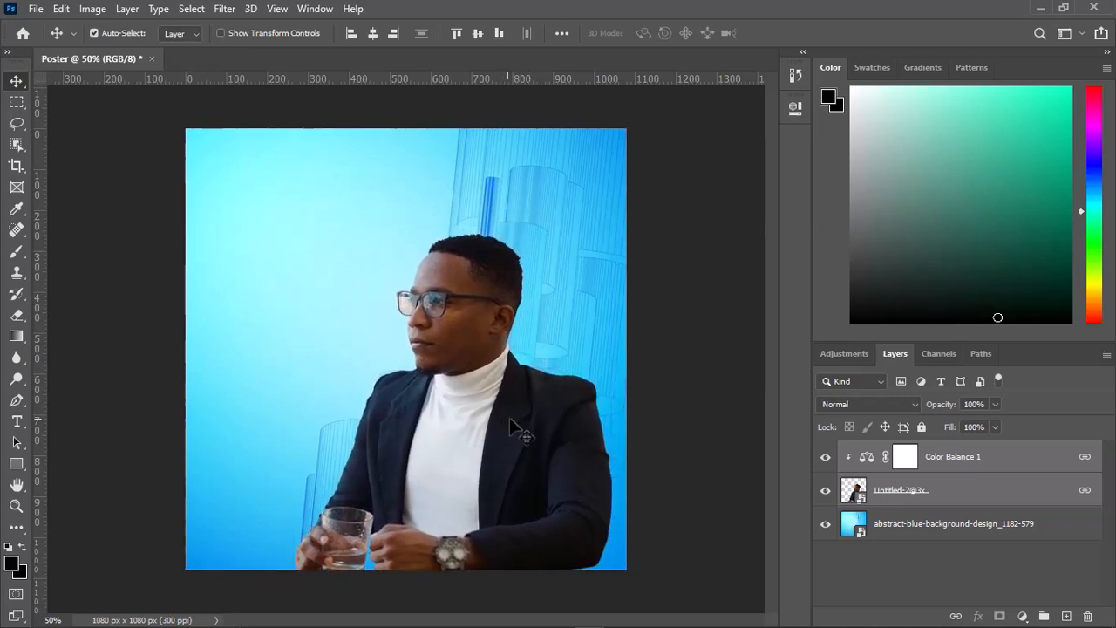
# Apply the Camera Raw Filter to the portrait layer with Contrast +36, Highlights +13 and Texture +100
pyautogui.click(954, 496)
pyautogui.click(224, 8)
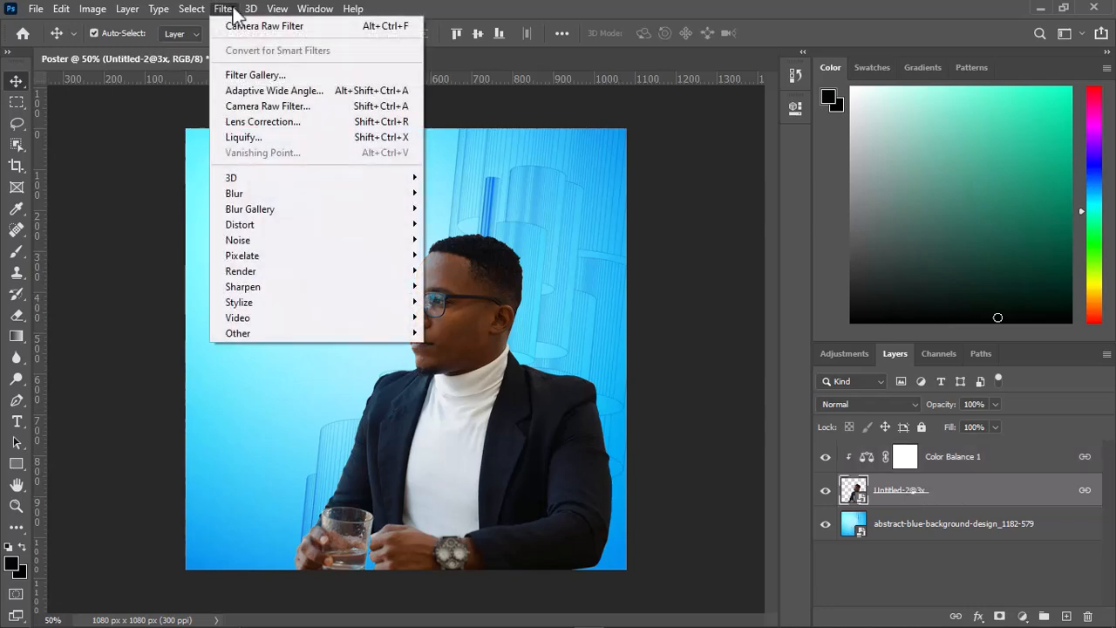
pyautogui.click(272, 107)
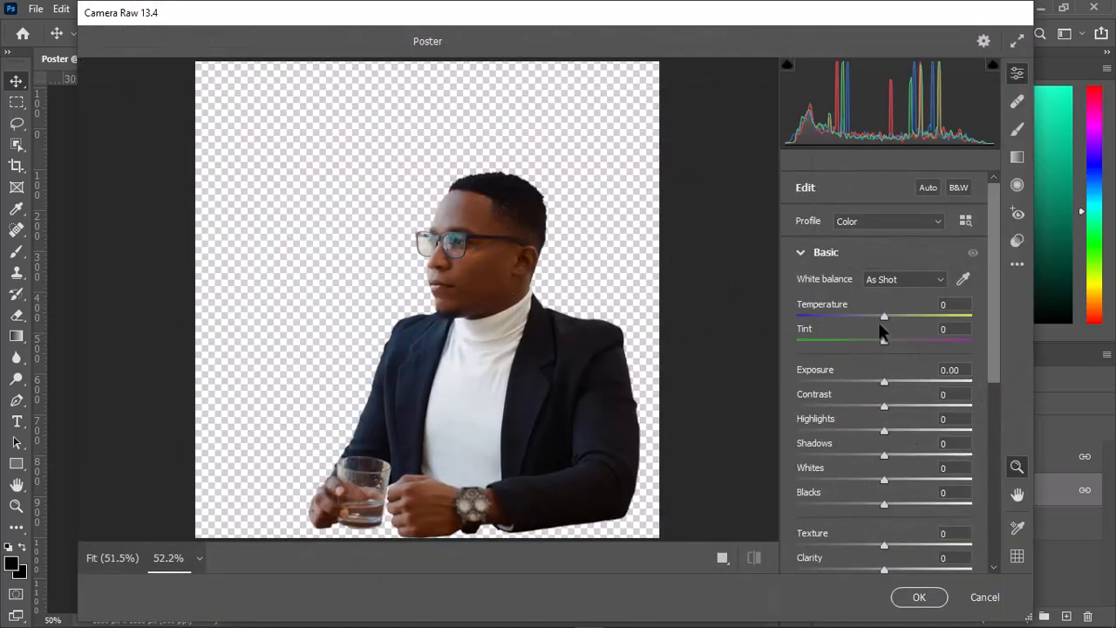
pyautogui.moveTo(882, 407); pyautogui.dragTo(894, 433)
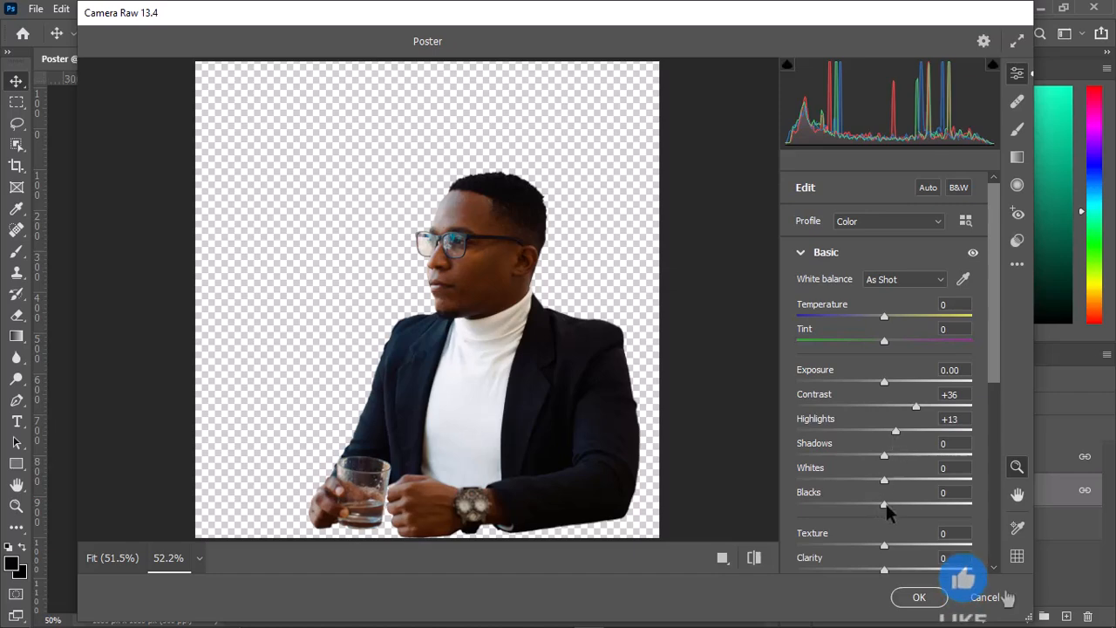
pyautogui.scroll(-1, 919, 469)
pyautogui.moveTo(884, 506); pyautogui.dragTo(973, 506)
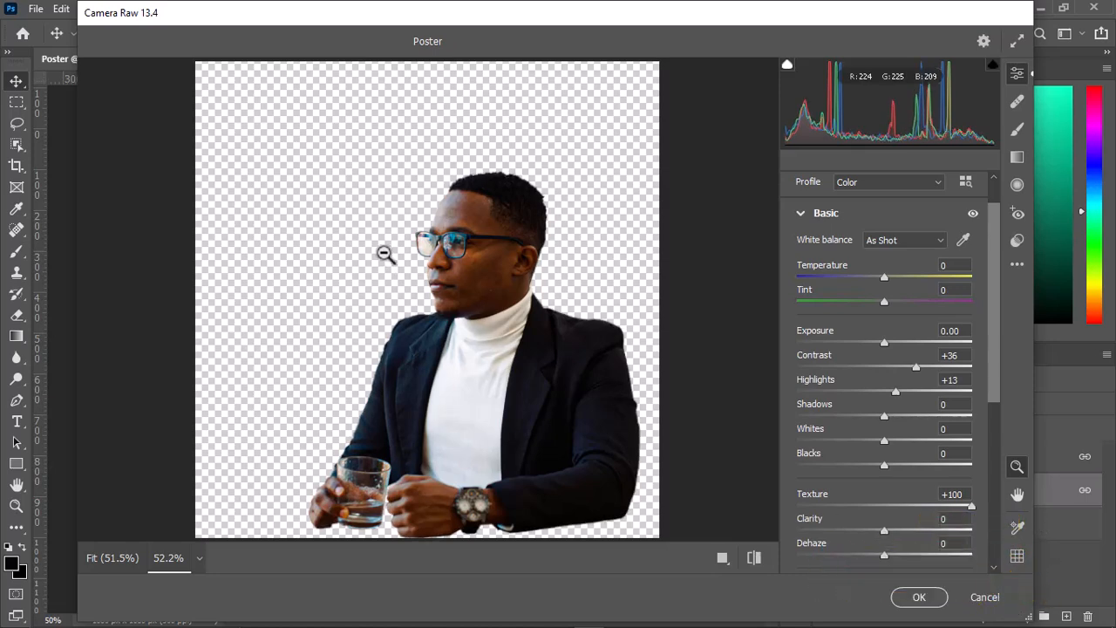
# View the Camera Raw preview at 100% and raise the portrait's Contrast to +41
pyautogui.scroll(1, 468, 262)
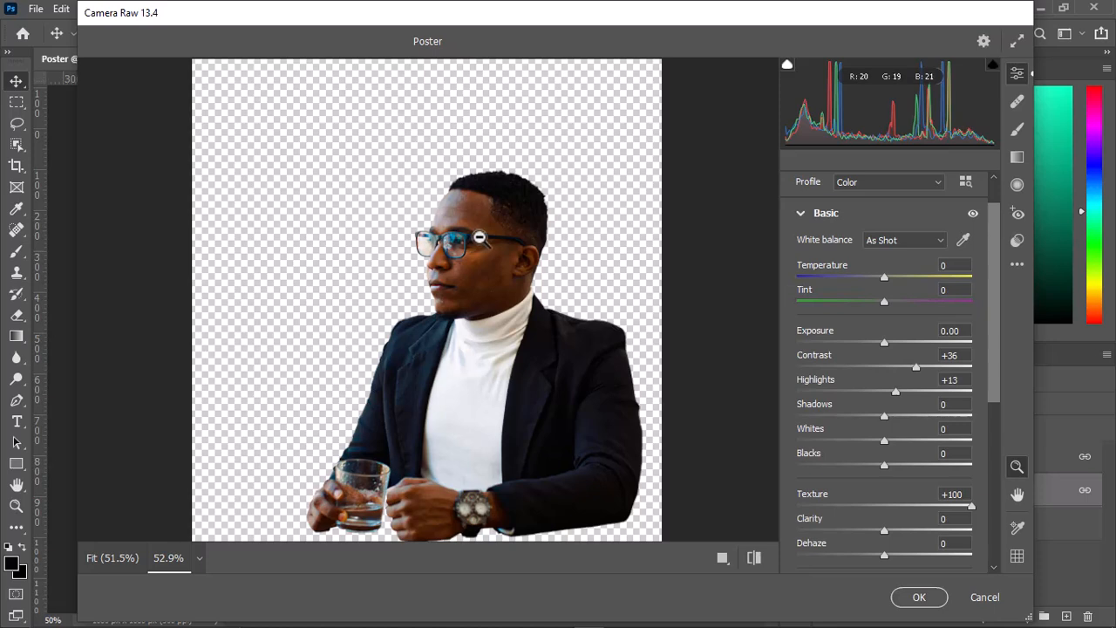
pyautogui.click(199, 556)
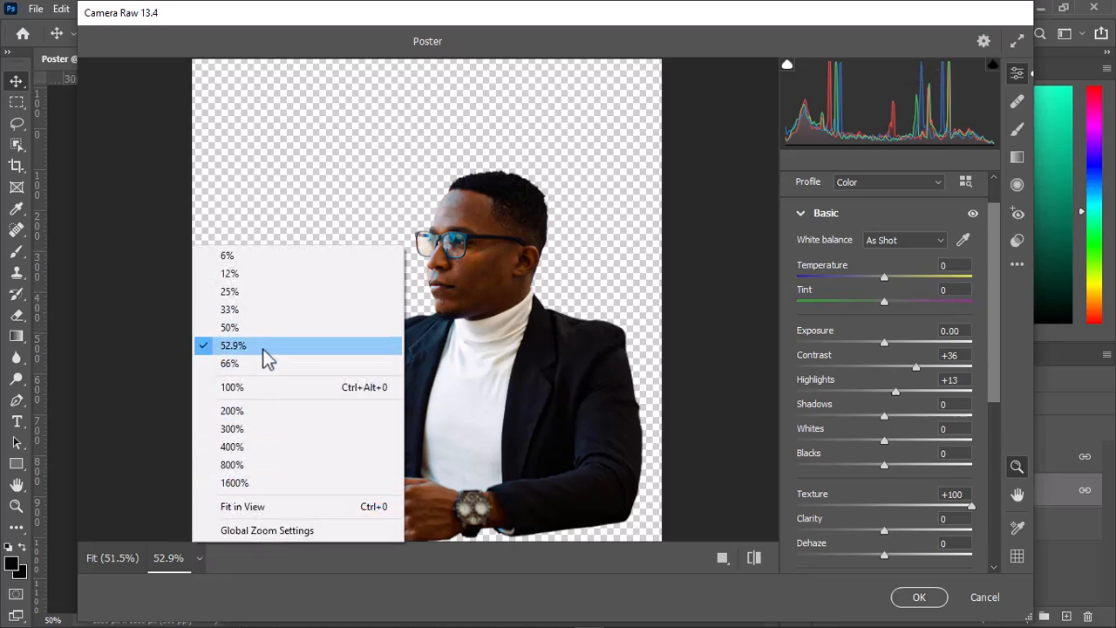
pyautogui.click(264, 387)
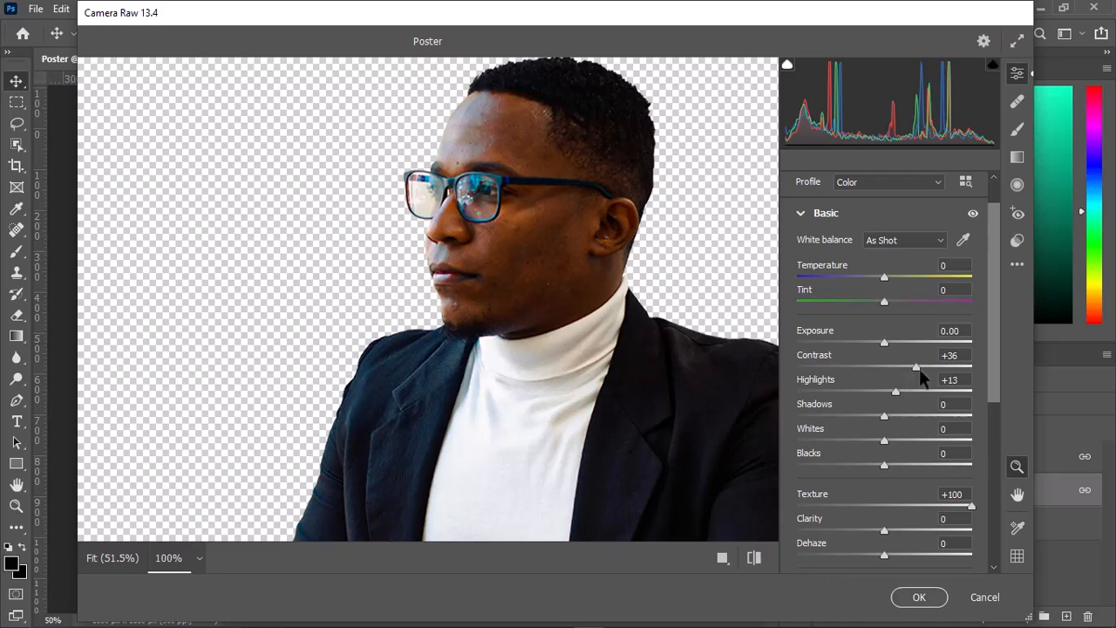
pyautogui.moveTo(916, 369); pyautogui.dragTo(922, 371)
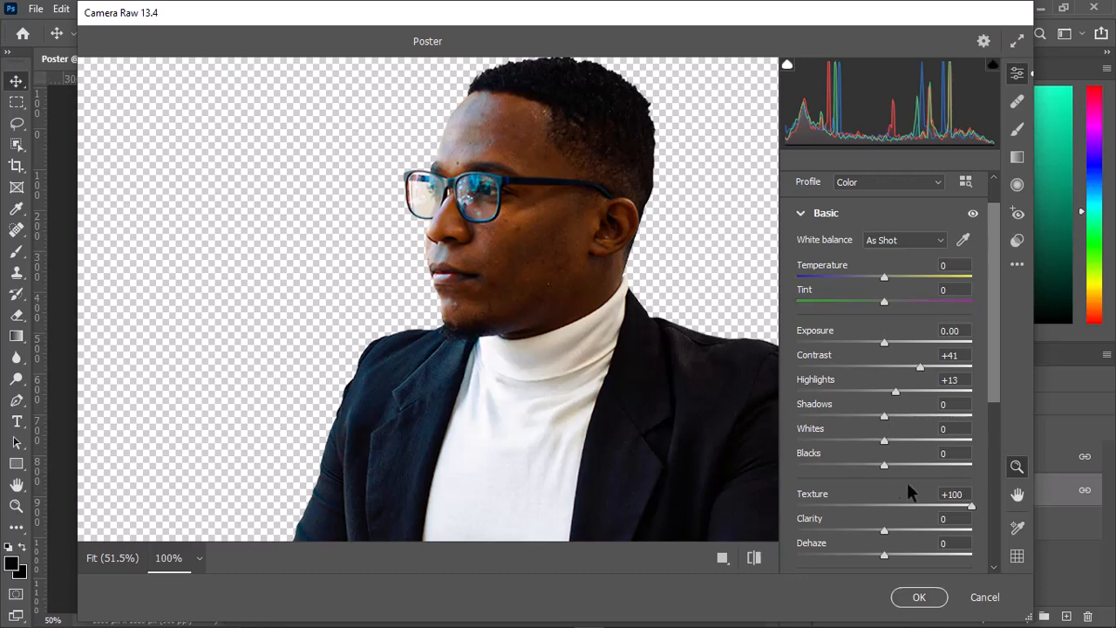
# Add a slight amount of Sharpening to the portrait in the Detail settings and apply the Camera Raw Filter
pyautogui.scroll(-5, 903, 507)
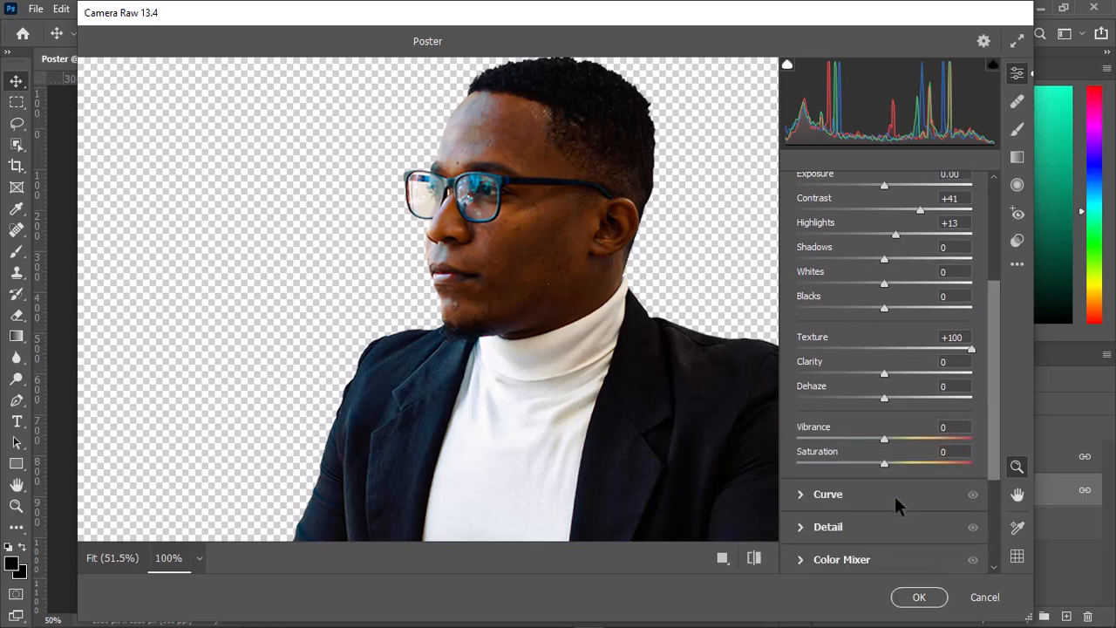
pyautogui.scroll(3, 898, 506)
pyautogui.scroll(-4, 898, 505)
pyautogui.scroll(5, 898, 503)
pyautogui.scroll(-2, 898, 504)
pyautogui.scroll(-3, 898, 504)
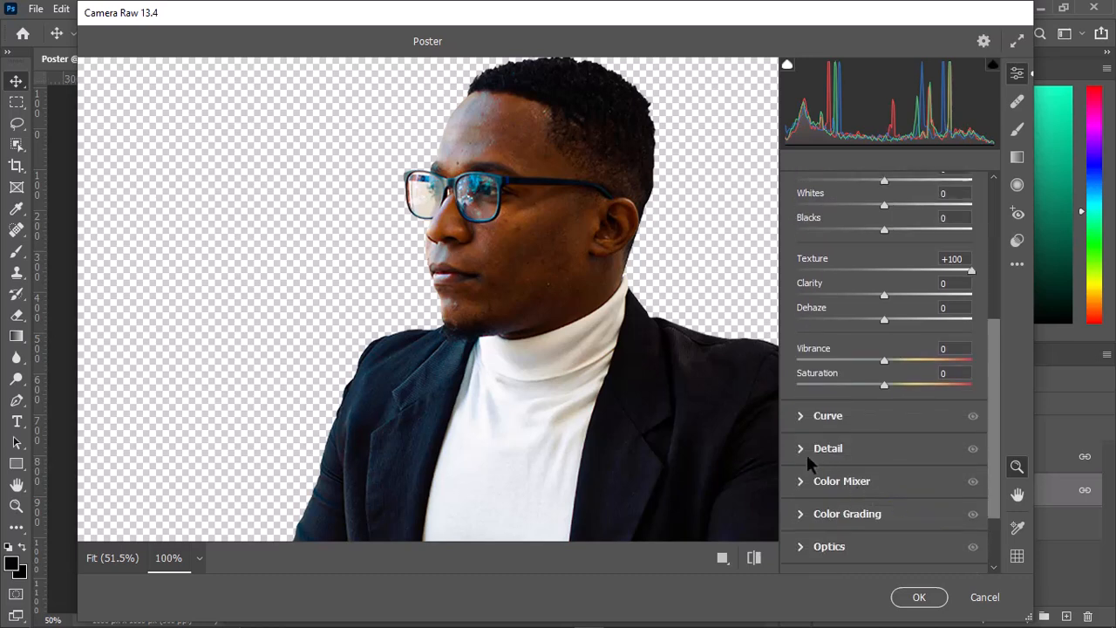
pyautogui.click(801, 450)
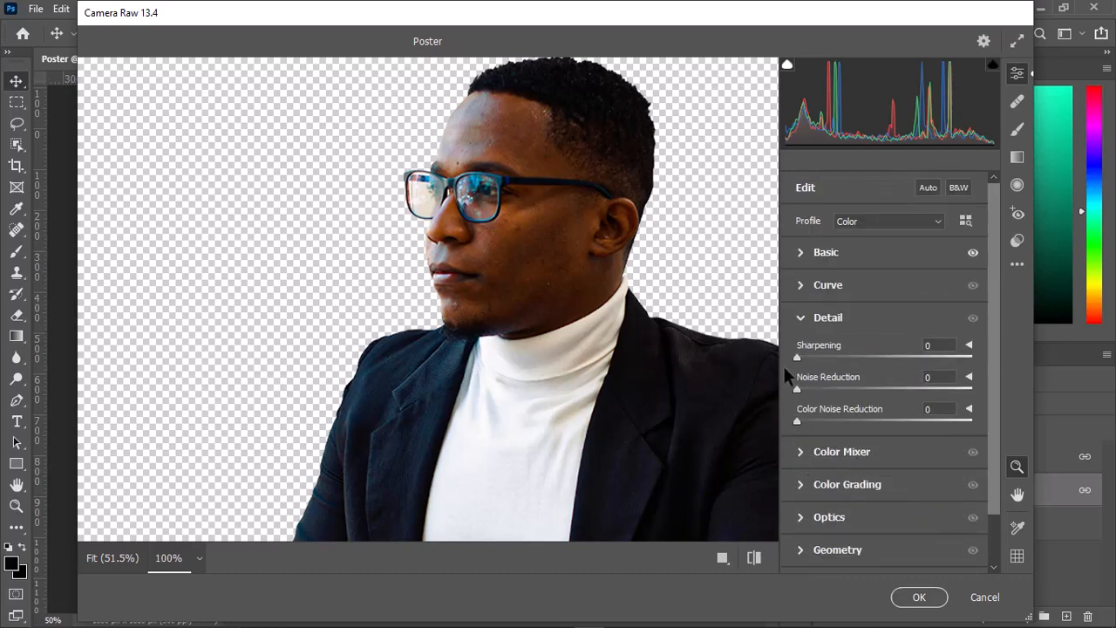
pyautogui.moveTo(807, 356); pyautogui.dragTo(824, 361)
pyautogui.click(909, 601)
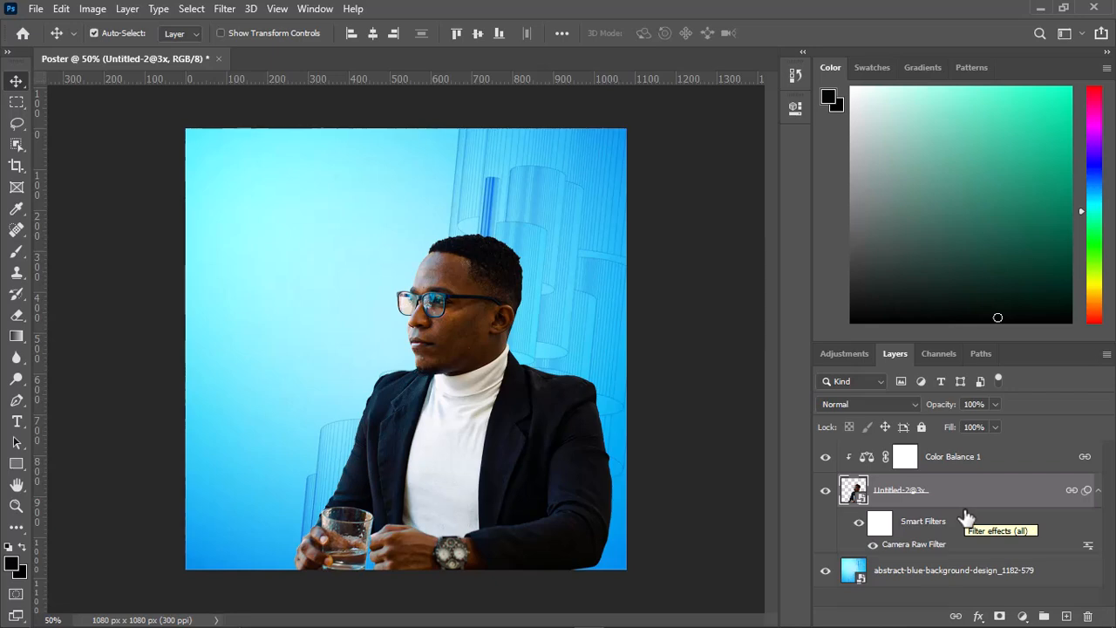
# Add a Solid Color fill clipped to the portrait, using the light blue #30c9f8 sampled from the background beside the man
pyautogui.click(1024, 615)
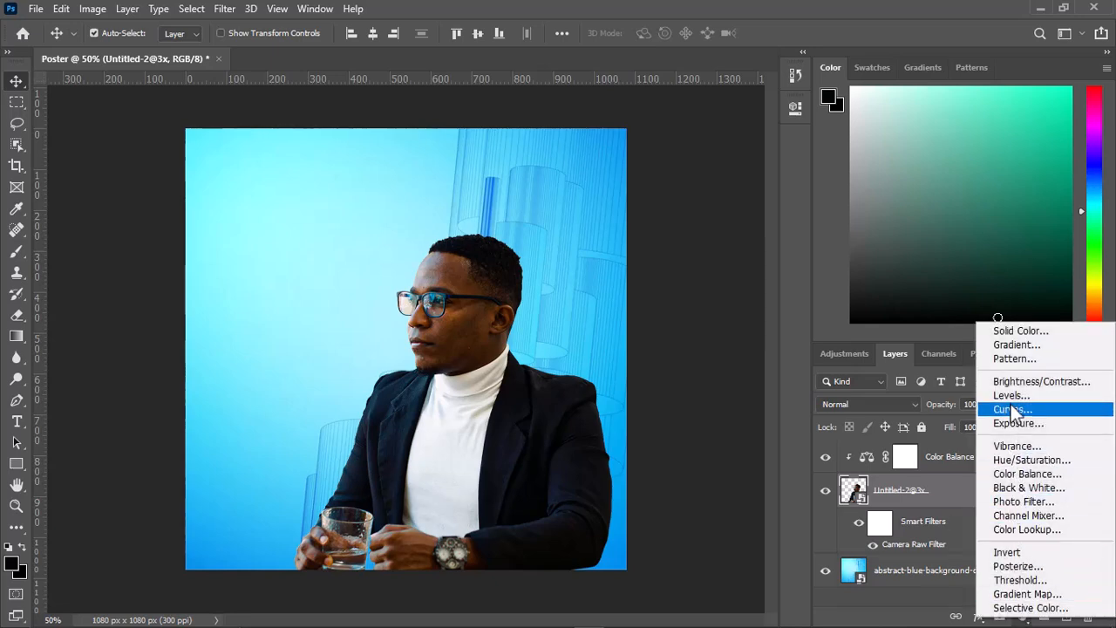
pyautogui.click(1019, 328)
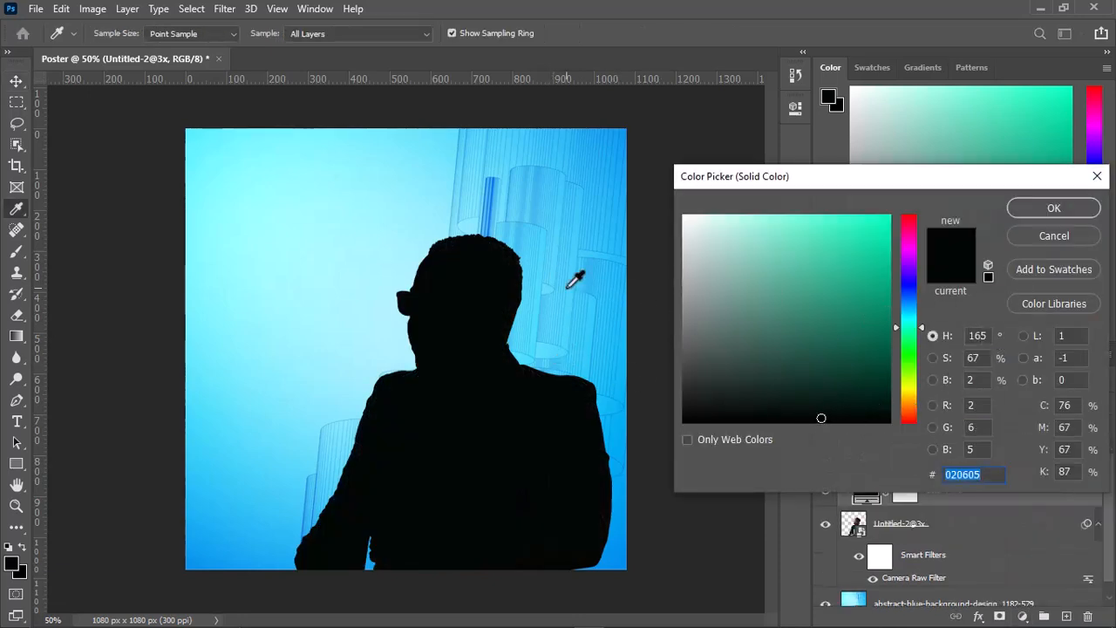
pyautogui.click(556, 327)
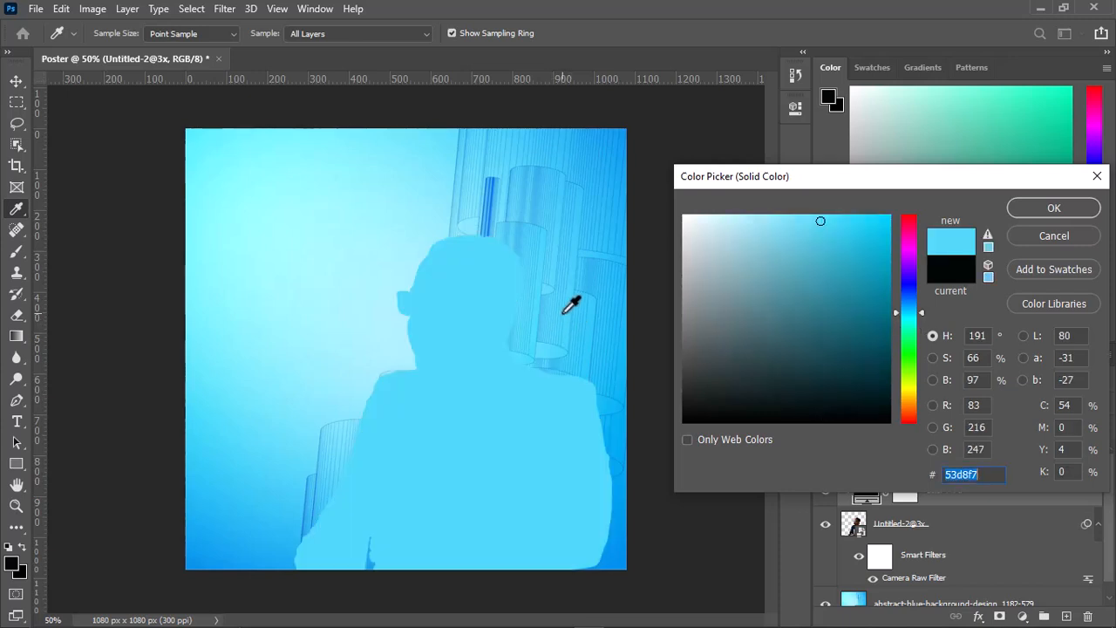
pyautogui.click(585, 360)
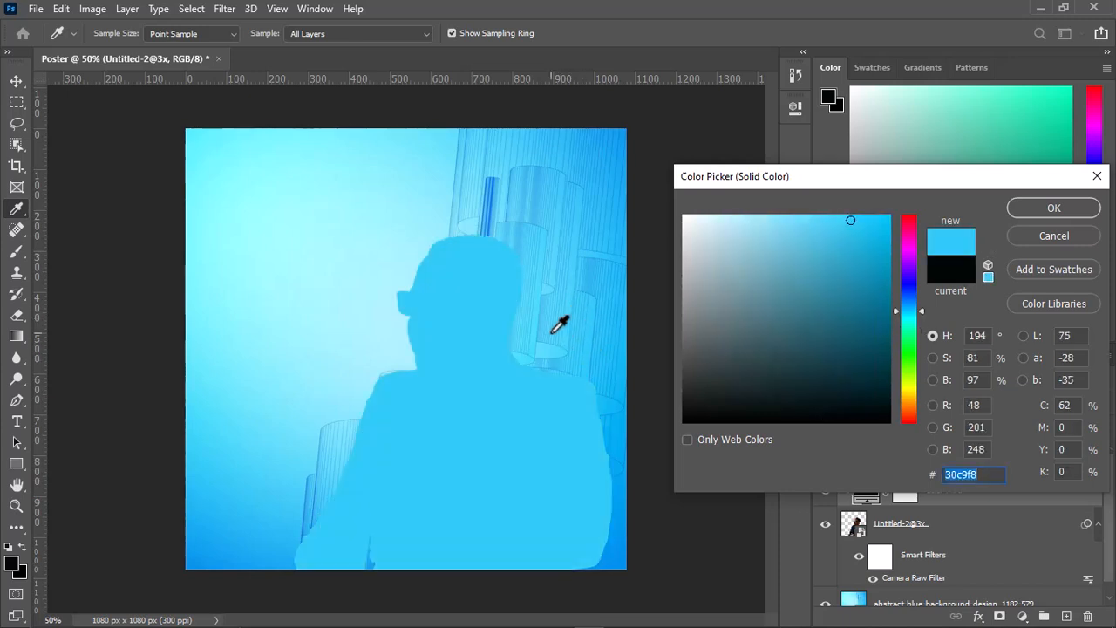
pyautogui.click(1087, 215)
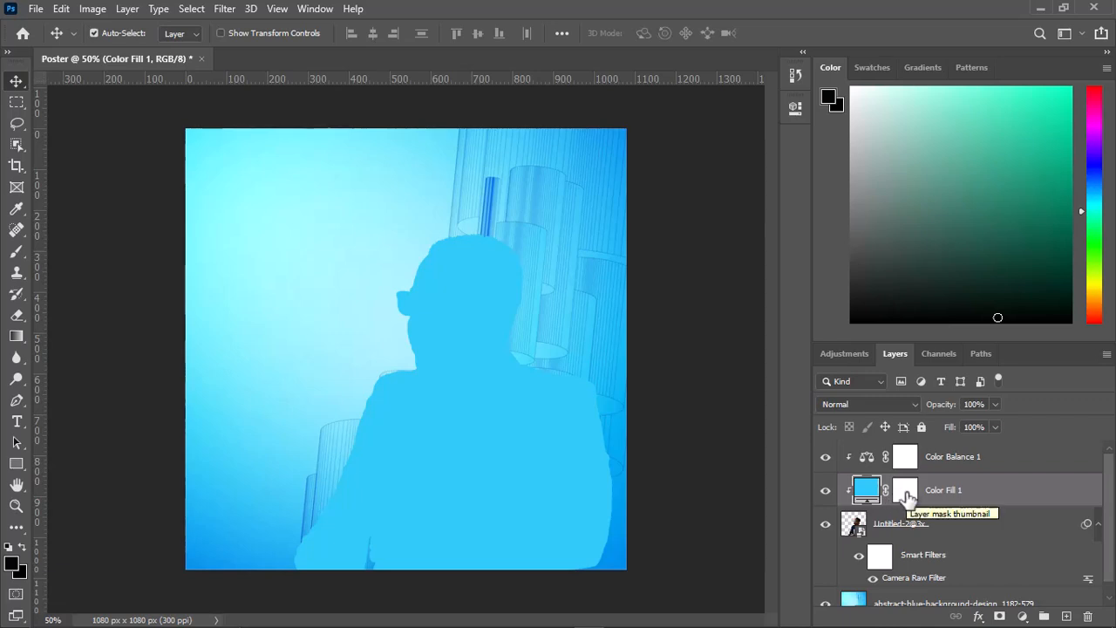
pyautogui.click(978, 616)
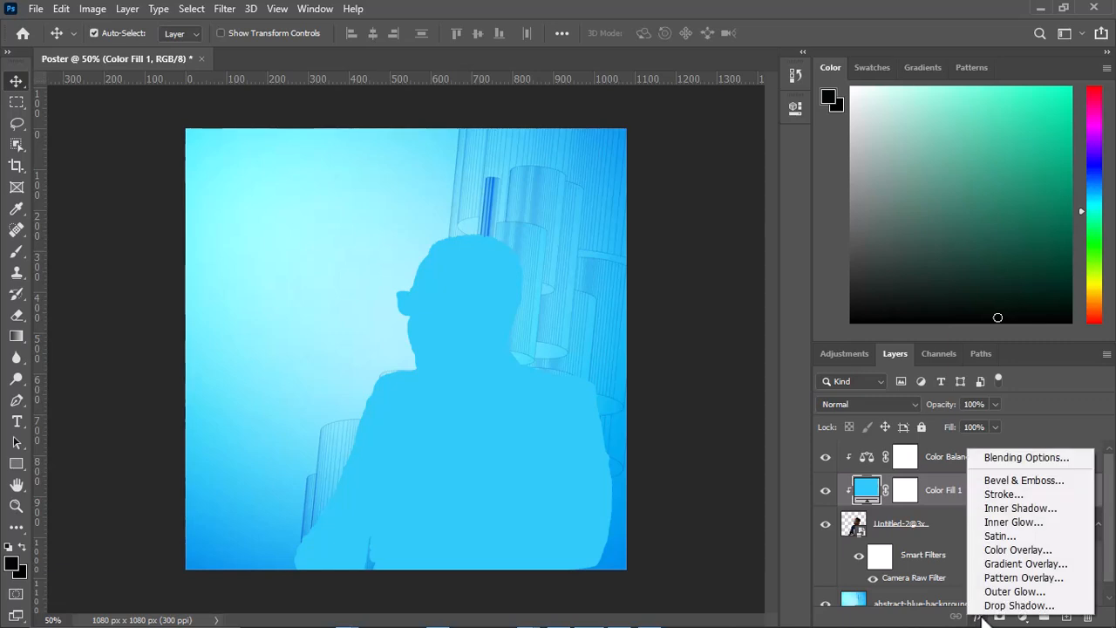
pyautogui.click(1013, 458)
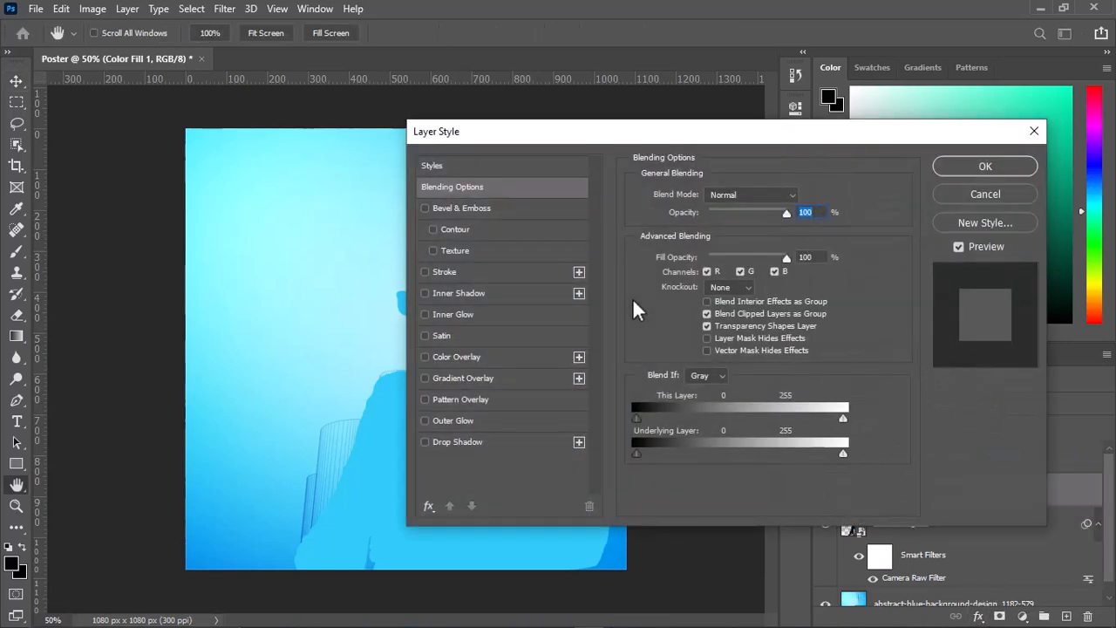
pyautogui.click(996, 196)
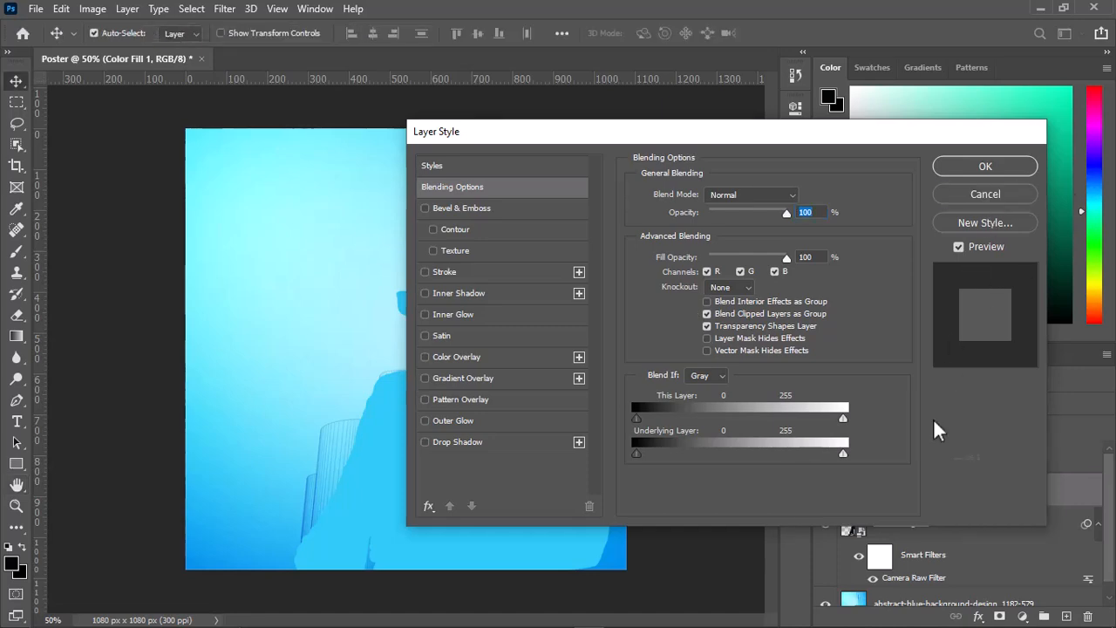
# Set the blue color fill to Linear Dodge (Add) and split its Blend If Underlying Layer shadow range to 0 / 79
pyautogui.click(914, 405)
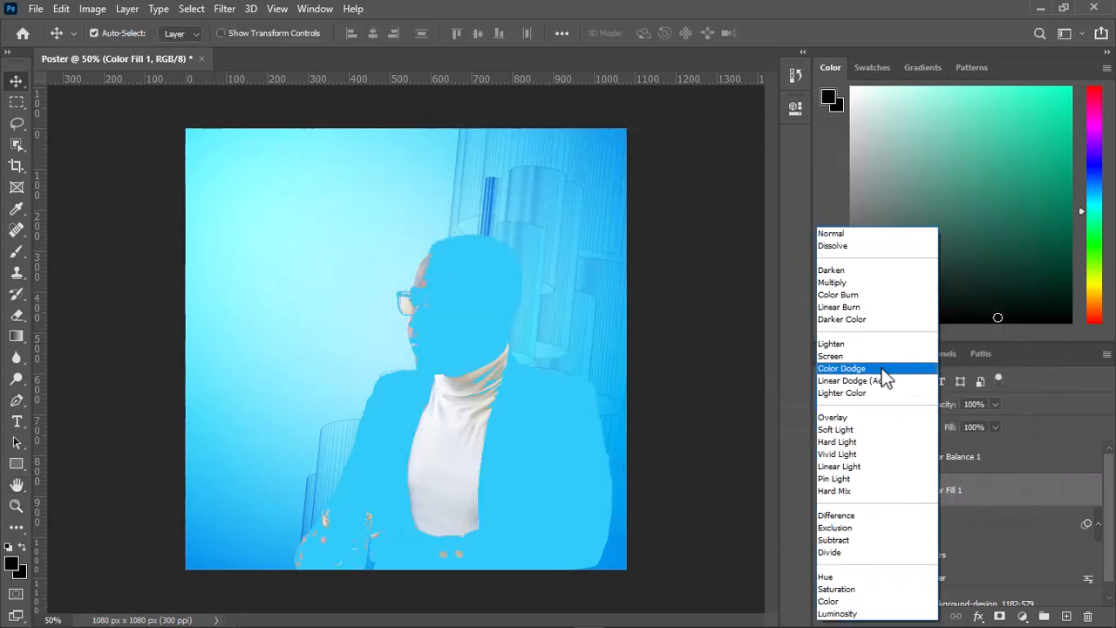
pyautogui.click(874, 381)
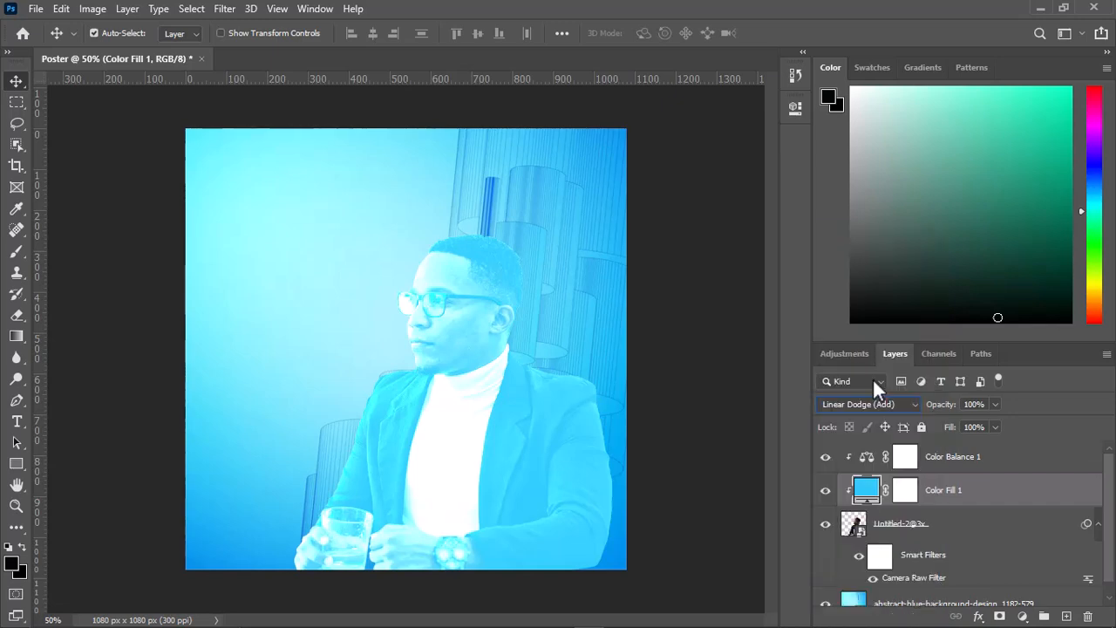
pyautogui.click(977, 616)
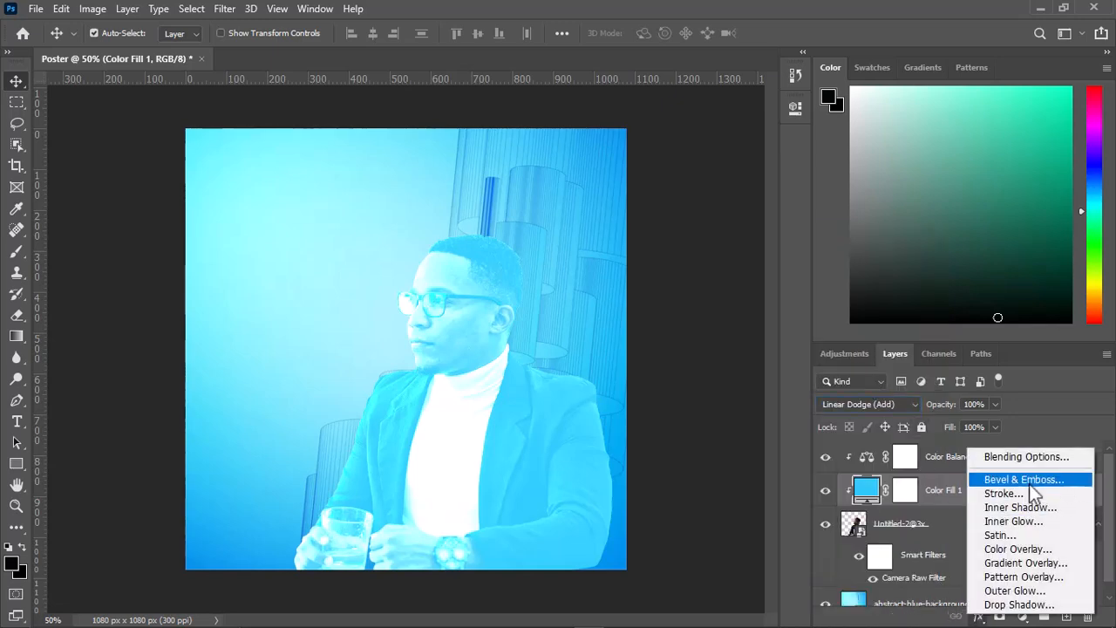
pyautogui.click(1028, 456)
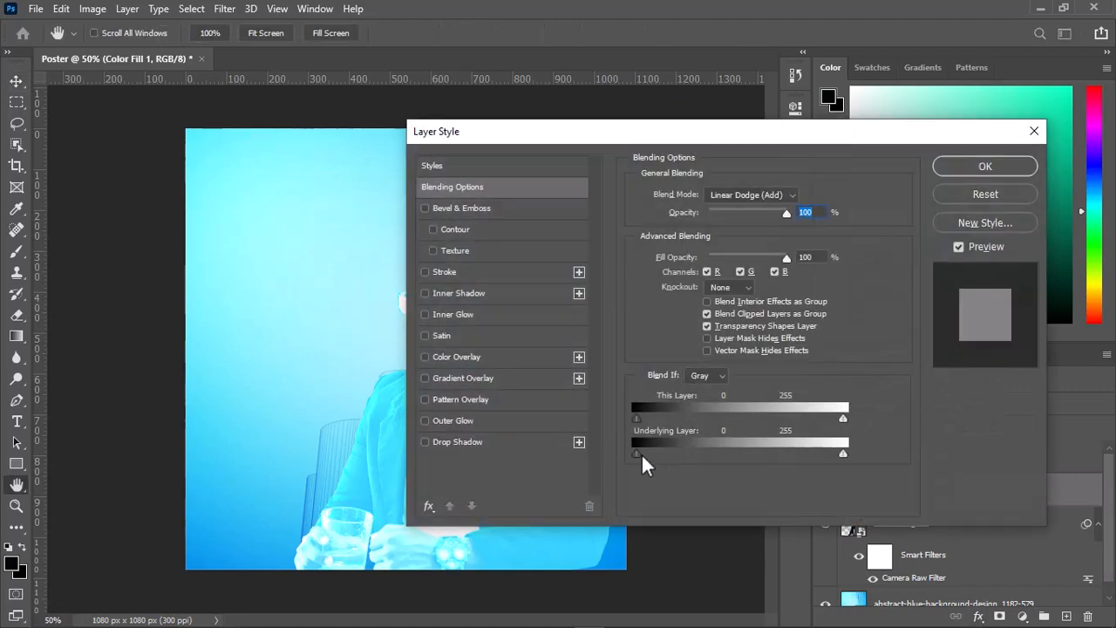
pyautogui.keyDown('alt'); pyautogui.moveTo(639, 452); pyautogui.dragTo(696, 457); pyautogui.keyUp('alt')
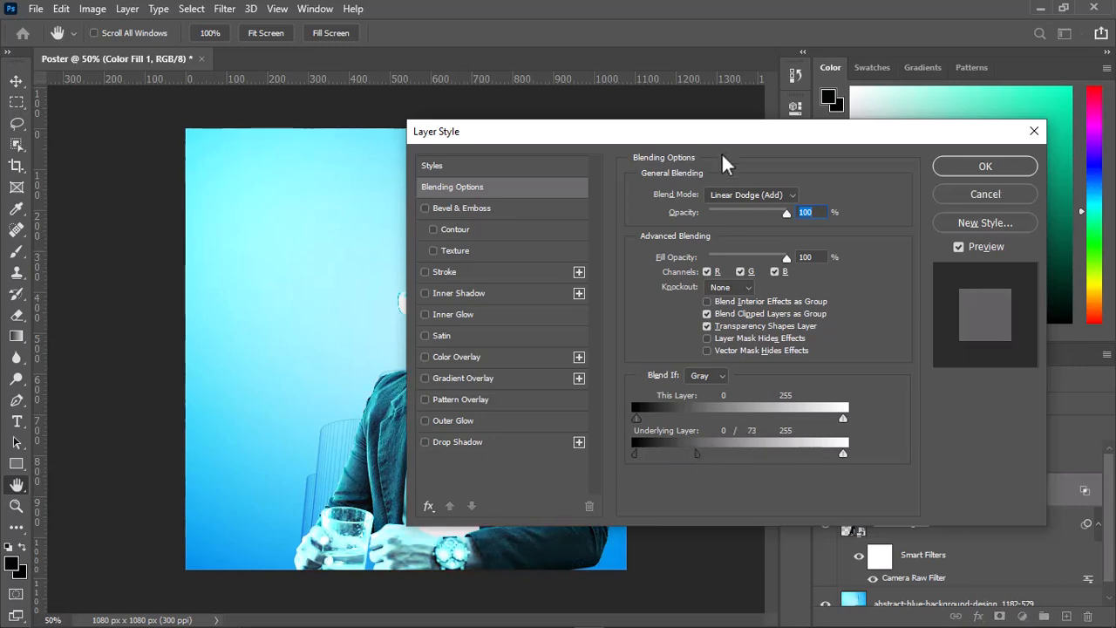
pyautogui.moveTo(711, 123); pyautogui.dragTo(890, 99)
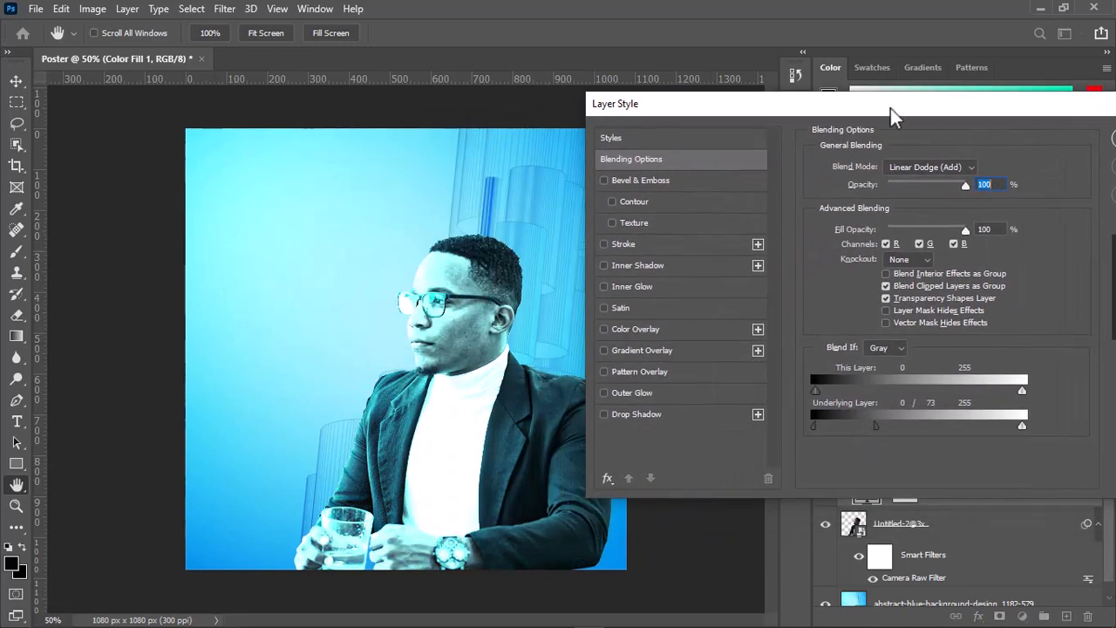
pyautogui.moveTo(878, 425)
pyautogui.mouseDown()
pyautogui.moveTo(901, 422)
pyautogui.moveTo(870, 433)
pyautogui.moveTo(889, 427)
pyautogui.moveTo(879, 428)
pyautogui.mouseUp()
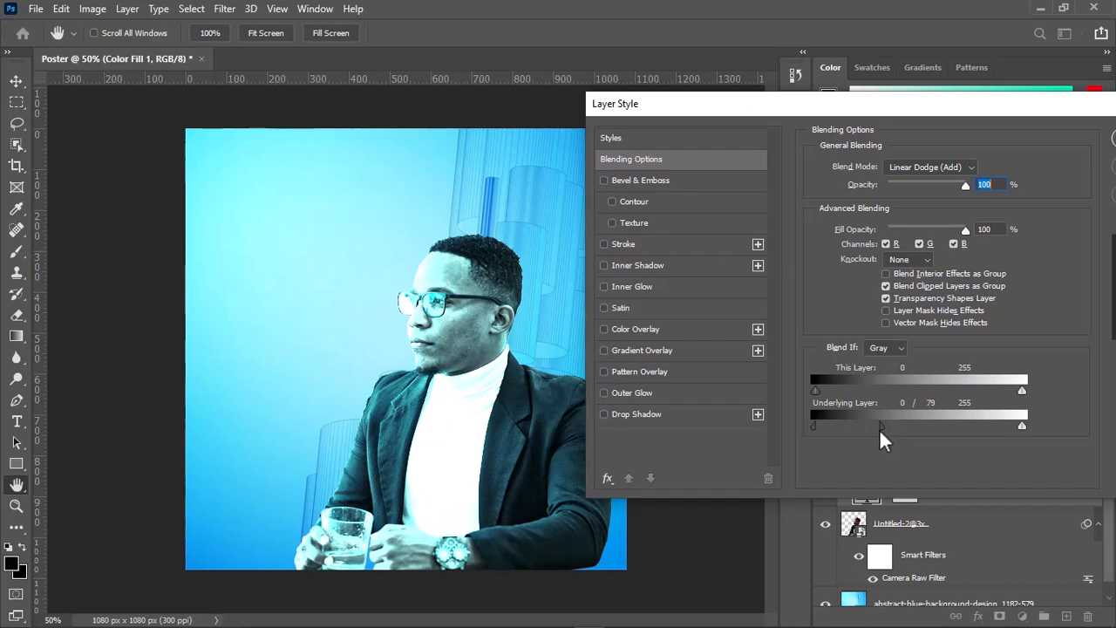
pyautogui.moveTo(1040, 111); pyautogui.dragTo(869, 137)
pyautogui.click(985, 168)
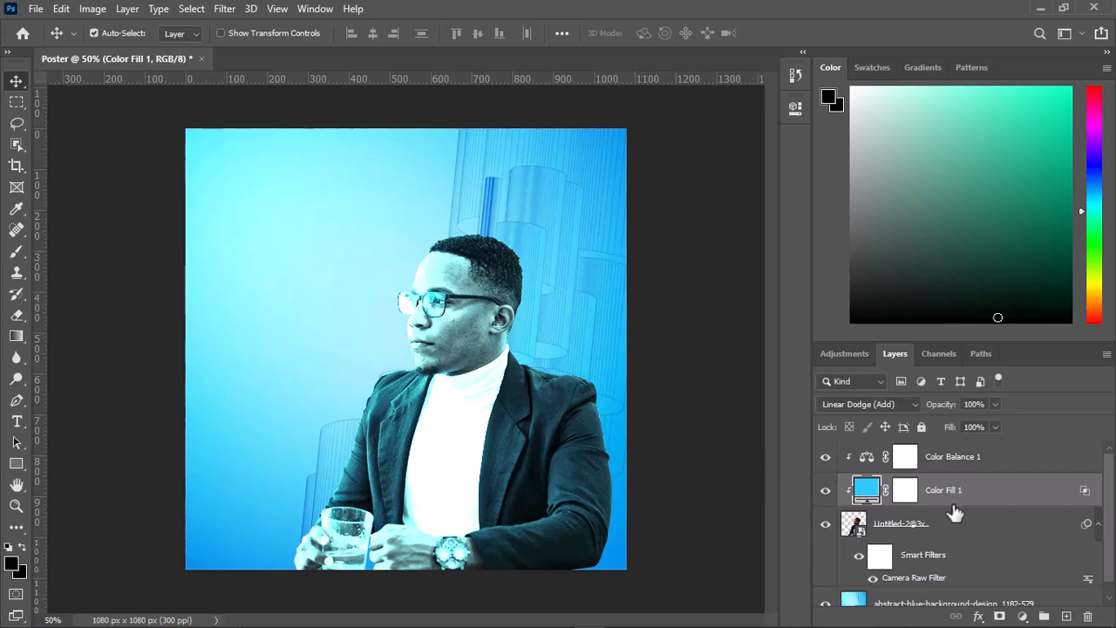
# Invert the blue color fill's mask to black and choose the Brush with white as the foreground color
pyautogui.click(906, 493)
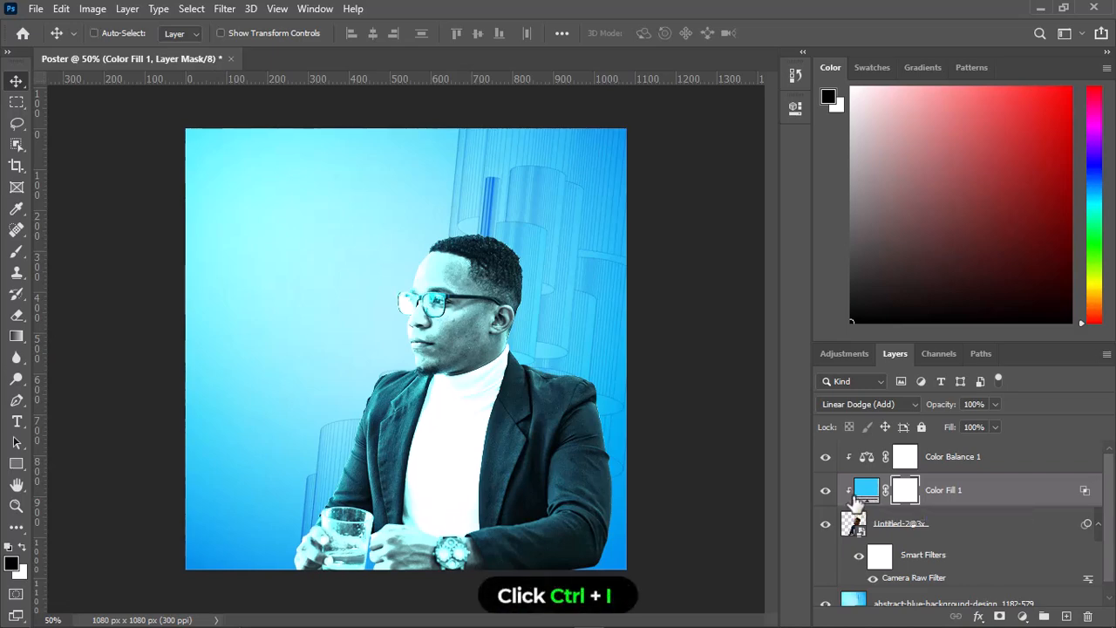
pyautogui.hotkey('ctrl', 'i')
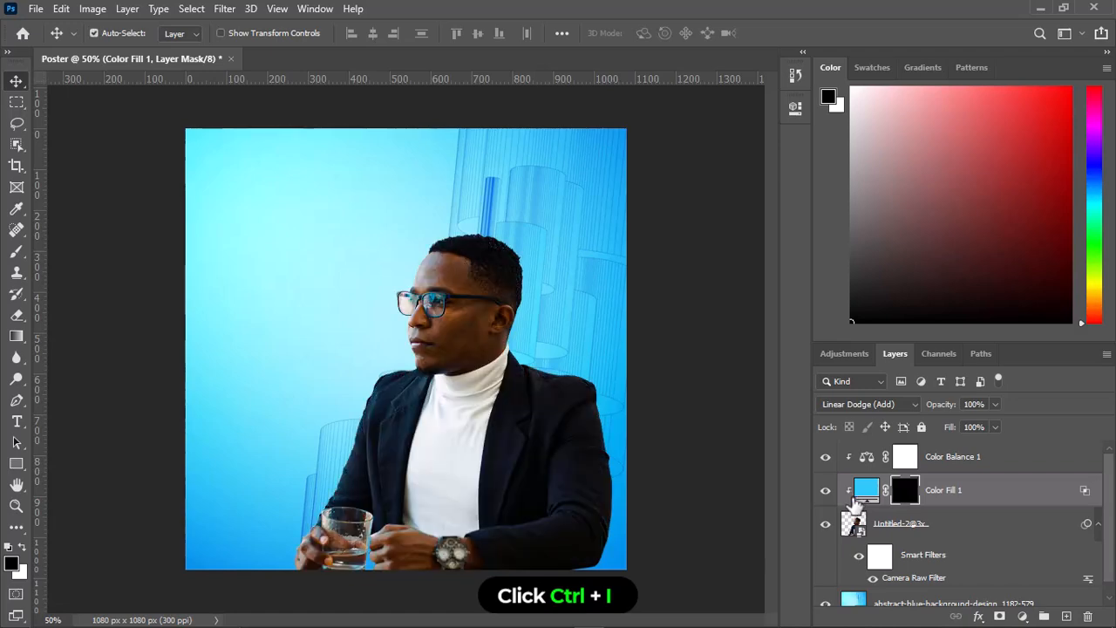
pyautogui.click(16, 253)
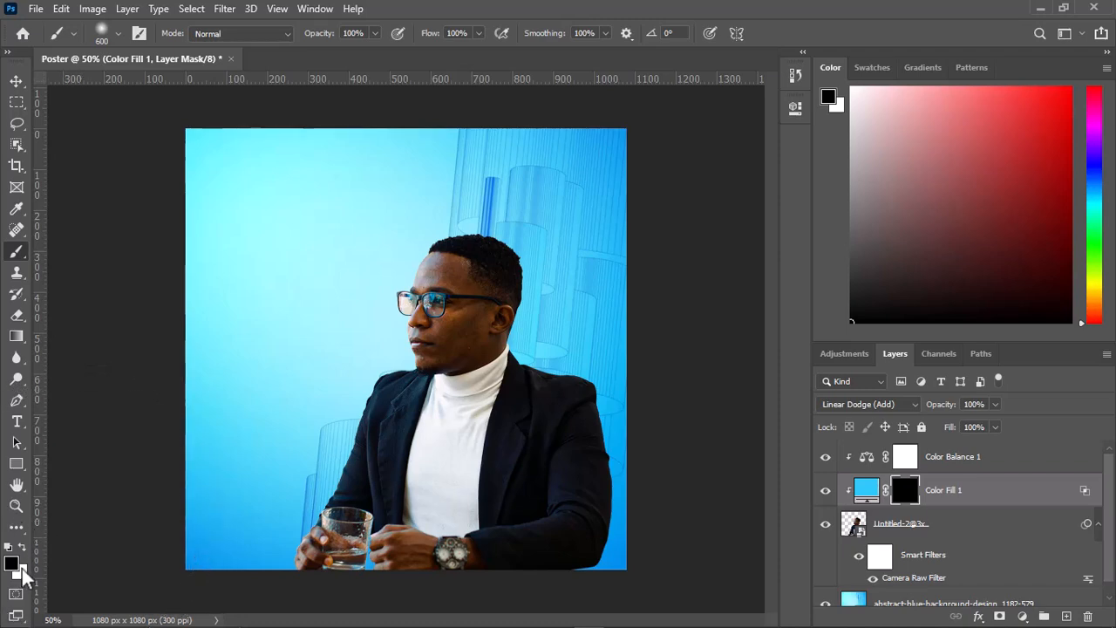
pyautogui.press('x')
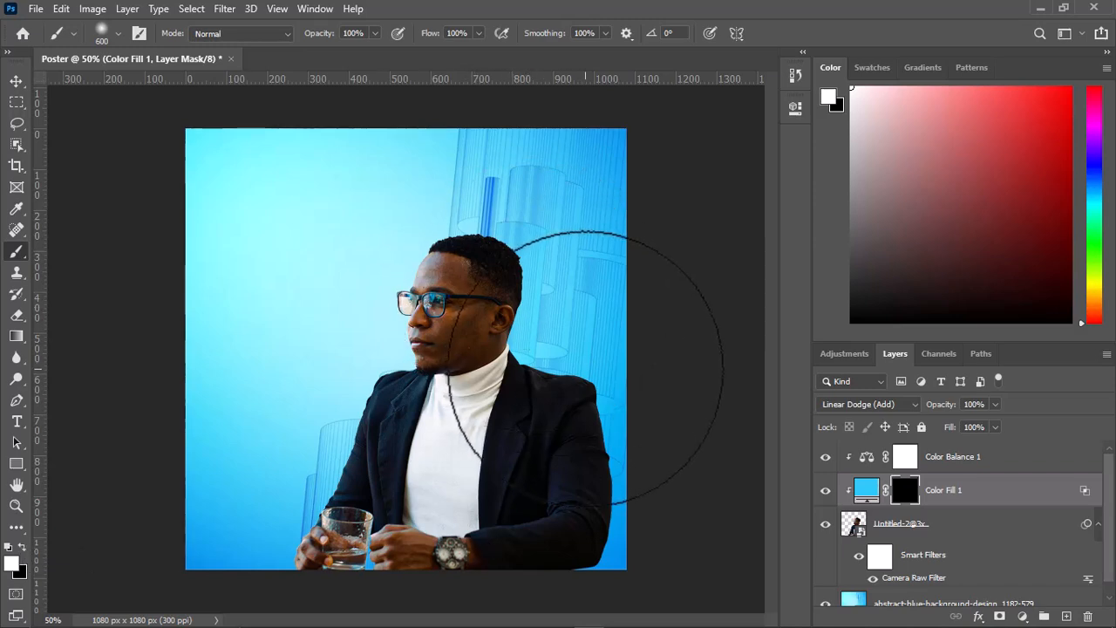
# Paint white on the fill mask with a 50 px soft brush along the top and back edge of the hair
pyautogui.scroll(3, 593, 364)
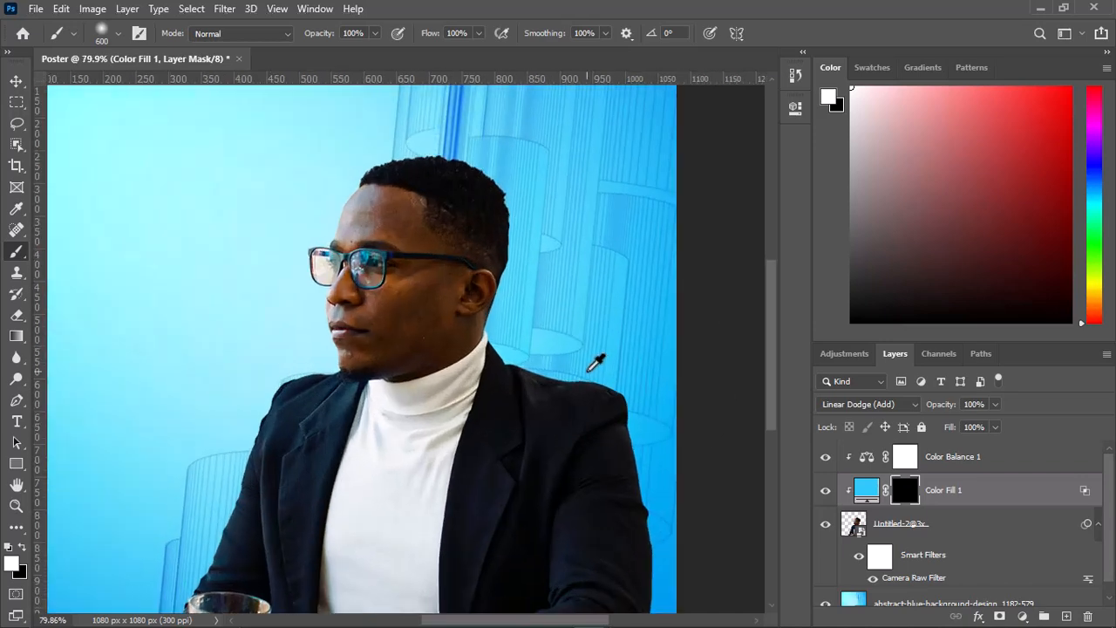
pyautogui.scroll(2, 594, 363)
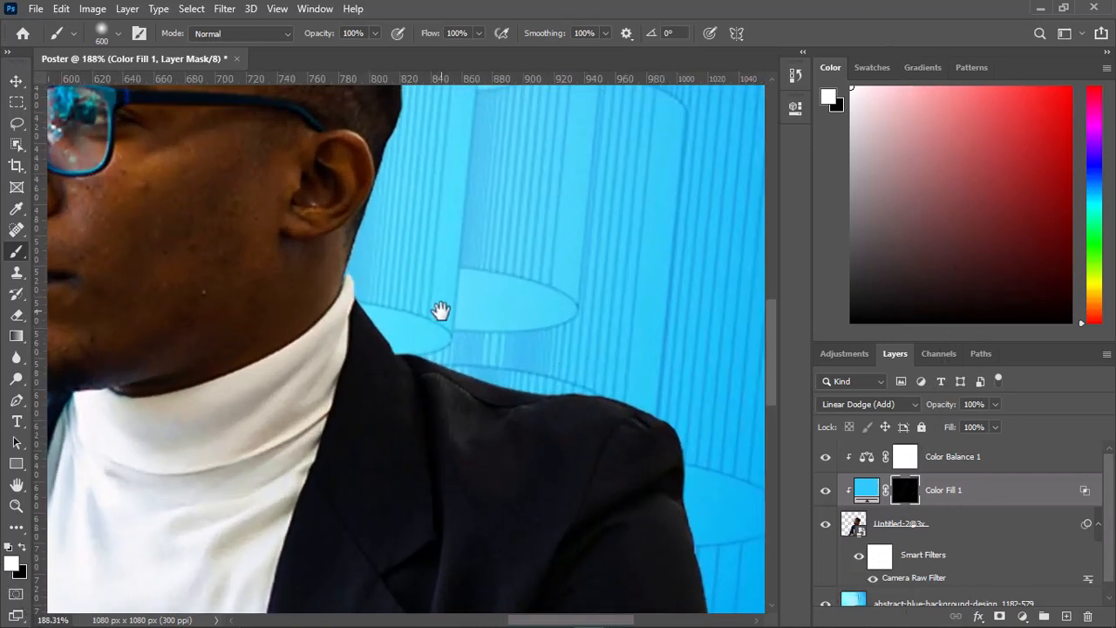
pyautogui.moveTo(438, 311); pyautogui.dragTo(620, 573)
pyautogui.scroll(1, 558, 392)
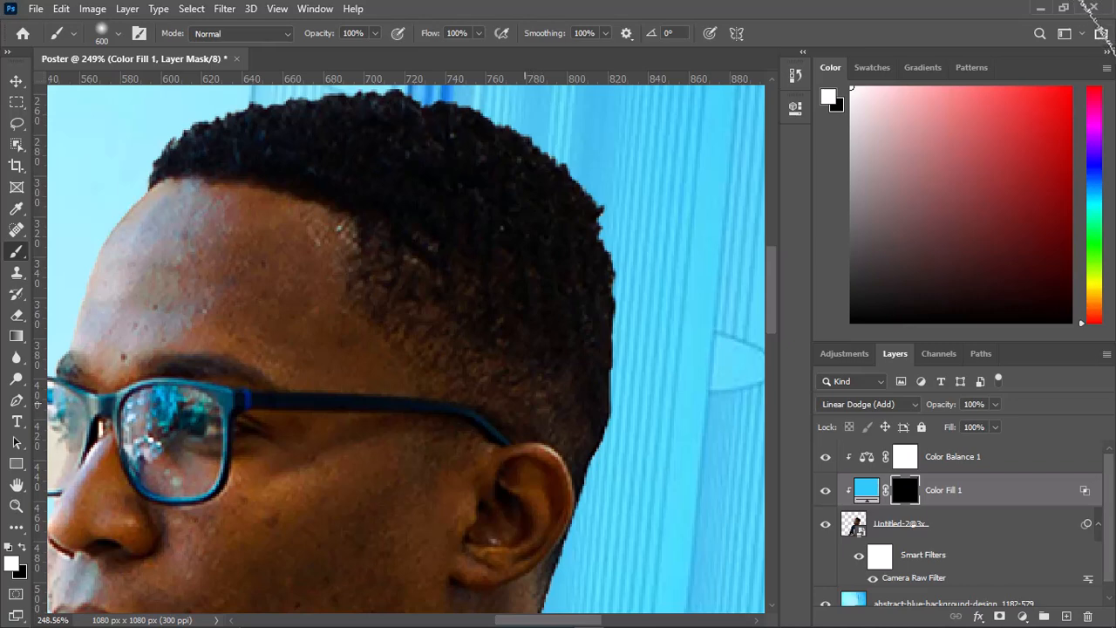
pyautogui.press('[')
pyautogui.press('[')
pyautogui.press('[')
pyautogui.press('[')
pyautogui.press('[')
pyautogui.press('[')
pyautogui.press('[')
pyautogui.press('[')
pyautogui.press('[')
pyautogui.press('[')
pyautogui.press('[')
pyautogui.press('[')
pyautogui.press('[')
pyautogui.moveTo(497, 199); pyautogui.dragTo(494, 305)
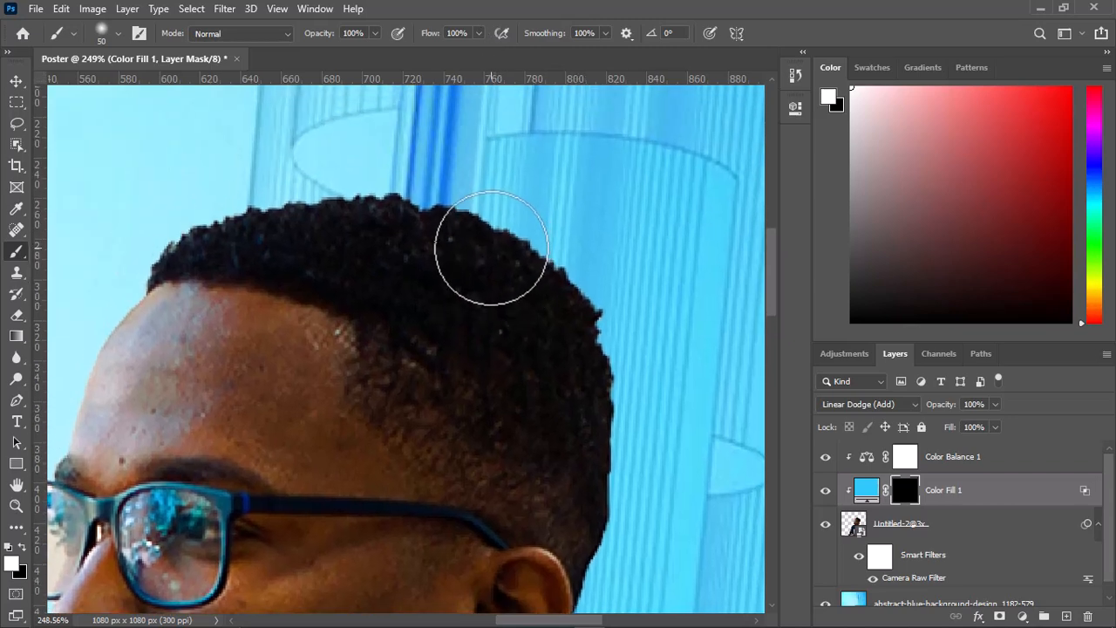
pyautogui.scroll(3, 488, 250)
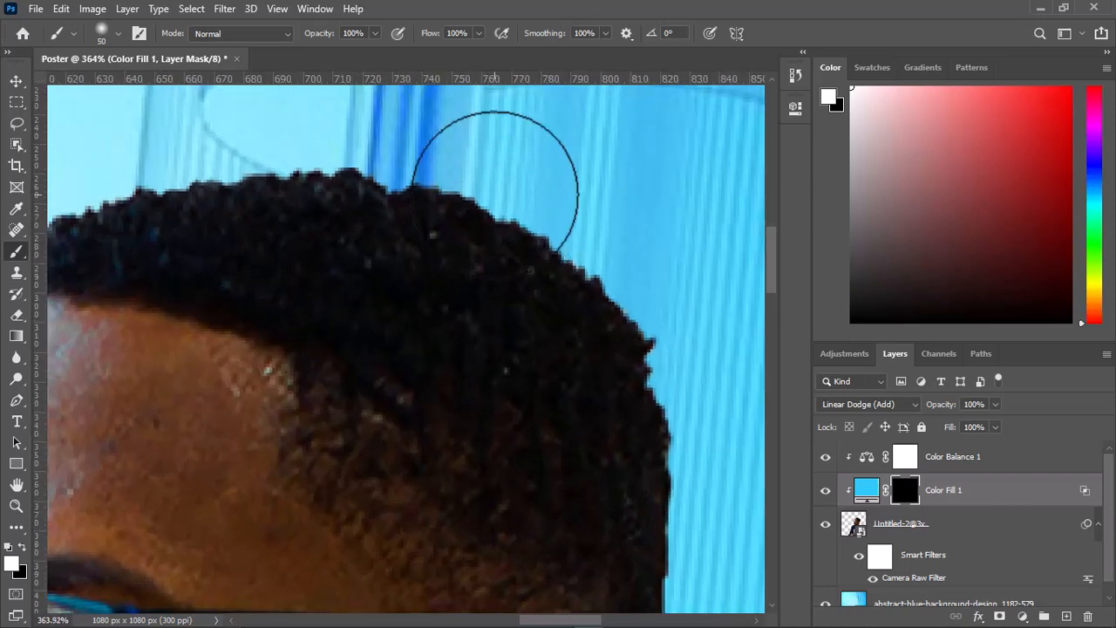
pyautogui.moveTo(285, 160)
pyautogui.mouseDown()
pyautogui.moveTo(530, 177)
pyautogui.moveTo(628, 211)
pyautogui.moveTo(447, 193)
pyautogui.moveTo(306, 240)
pyautogui.moveTo(251, 299)
pyautogui.mouseUp()
pyautogui.press('space')
pyautogui.press('space')
pyautogui.moveTo(548, 199)
pyautogui.mouseDown()
pyautogui.moveTo(322, 225)
pyautogui.moveTo(75, 155)
pyautogui.moveTo(216, 194)
pyautogui.mouseUp()
pyautogui.moveTo(291, 172)
pyautogui.mouseDown()
pyautogui.moveTo(392, 239)
pyautogui.moveTo(481, 489)
pyautogui.mouseUp()
pyautogui.press('space')
pyautogui.moveTo(463, 441); pyautogui.dragTo(475, 203)
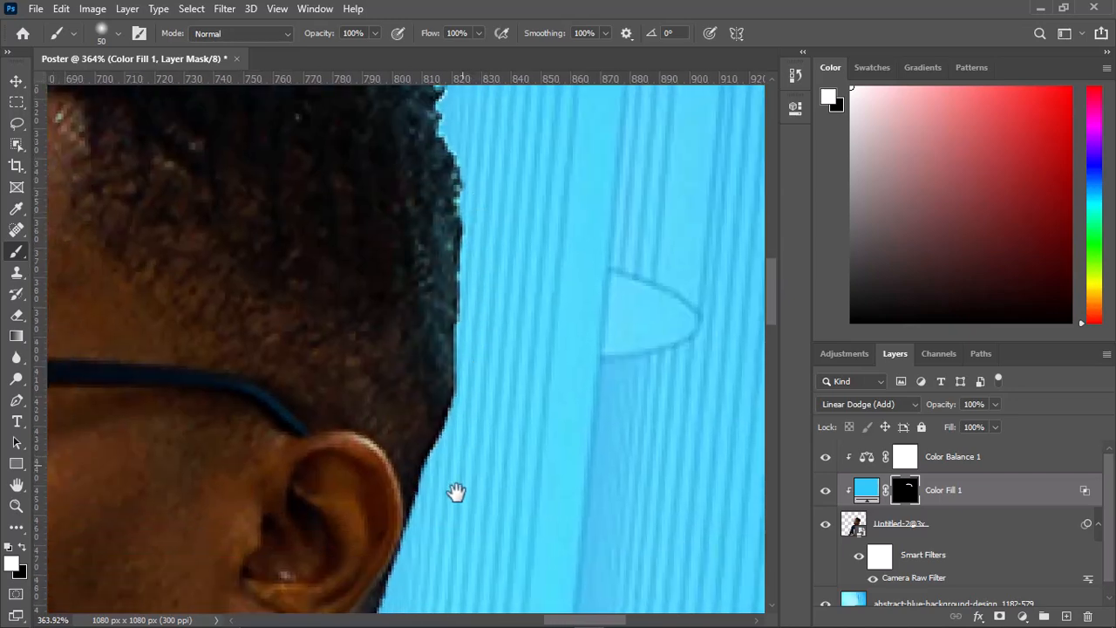
# Paint the blue rim light along the outer edge of the ear with a 25 px brush
pyautogui.scroll(5, 465, 397)
pyautogui.press('space')
pyautogui.moveTo(406, 441); pyautogui.dragTo(503, 169)
pyautogui.press('[')
pyautogui.press('[')
pyautogui.press('[')
pyautogui.moveTo(503, 267)
pyautogui.mouseDown()
pyautogui.moveTo(473, 262)
pyautogui.moveTo(464, 427)
pyautogui.moveTo(441, 465)
pyautogui.moveTo(490, 393)
pyautogui.moveTo(413, 480)
pyautogui.moveTo(421, 526)
pyautogui.moveTo(473, 373)
pyautogui.mouseUp()
# Set the brush to 17% flow and 70 px, and spread the rim light softly inward over the hair down to behind the ear
pyautogui.scroll(-7, 535, 281)
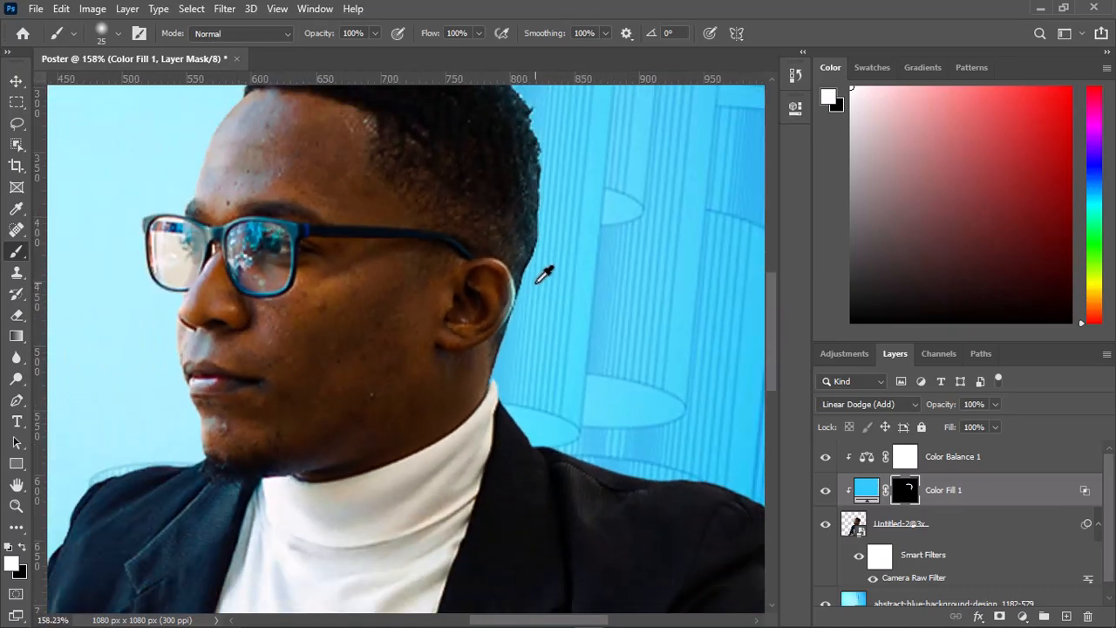
pyautogui.scroll(-1, 542, 276)
pyautogui.moveTo(493, 153); pyautogui.dragTo(511, 309)
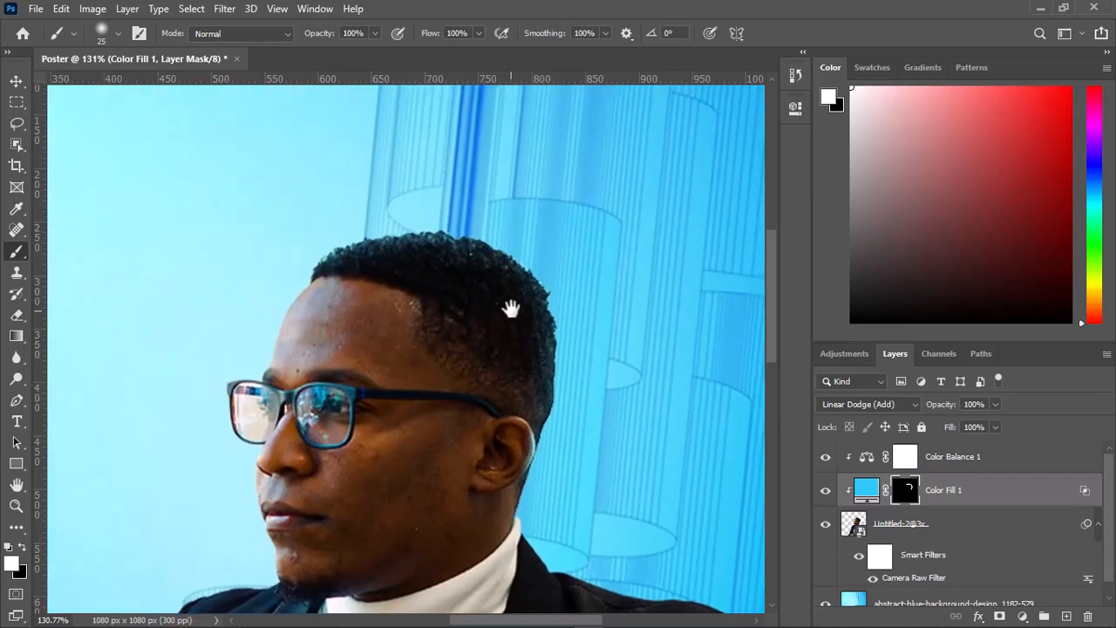
pyautogui.click(479, 33)
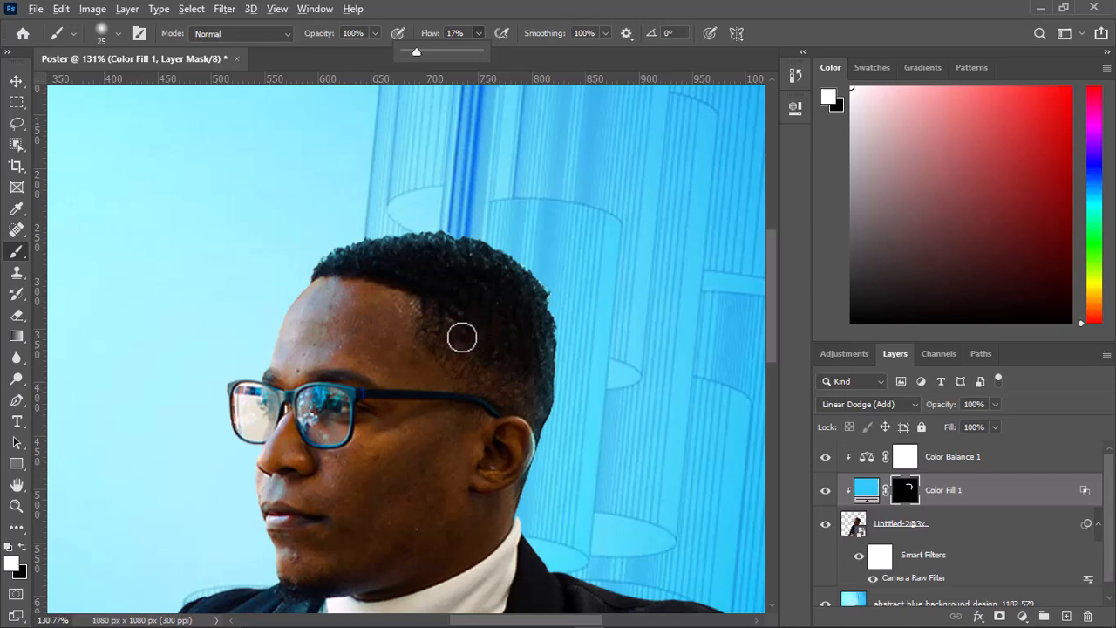
pyautogui.scroll(4, 462, 337)
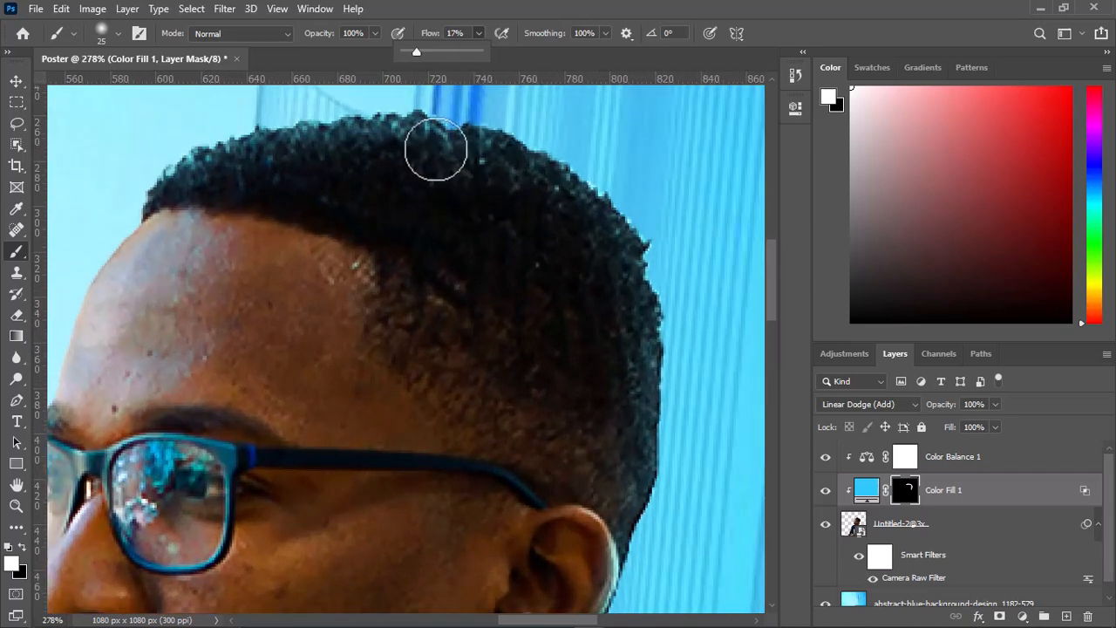
pyautogui.press(']')
pyautogui.press(']')
pyautogui.press(']')
pyautogui.press(']')
pyautogui.press(']')
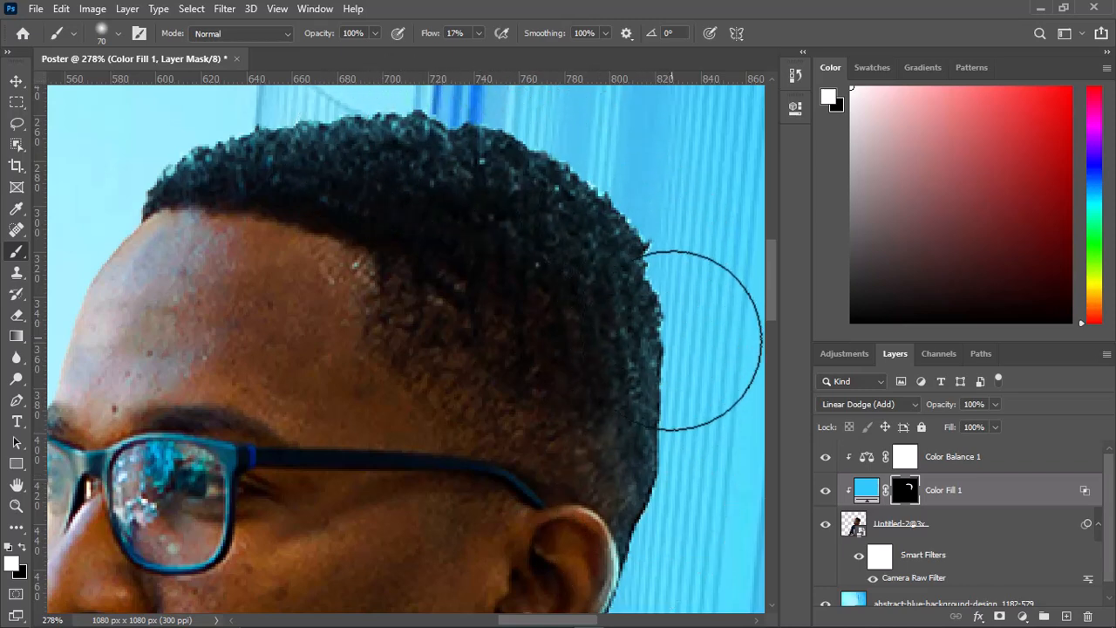
pyautogui.moveTo(643, 358); pyautogui.dragTo(543, 117)
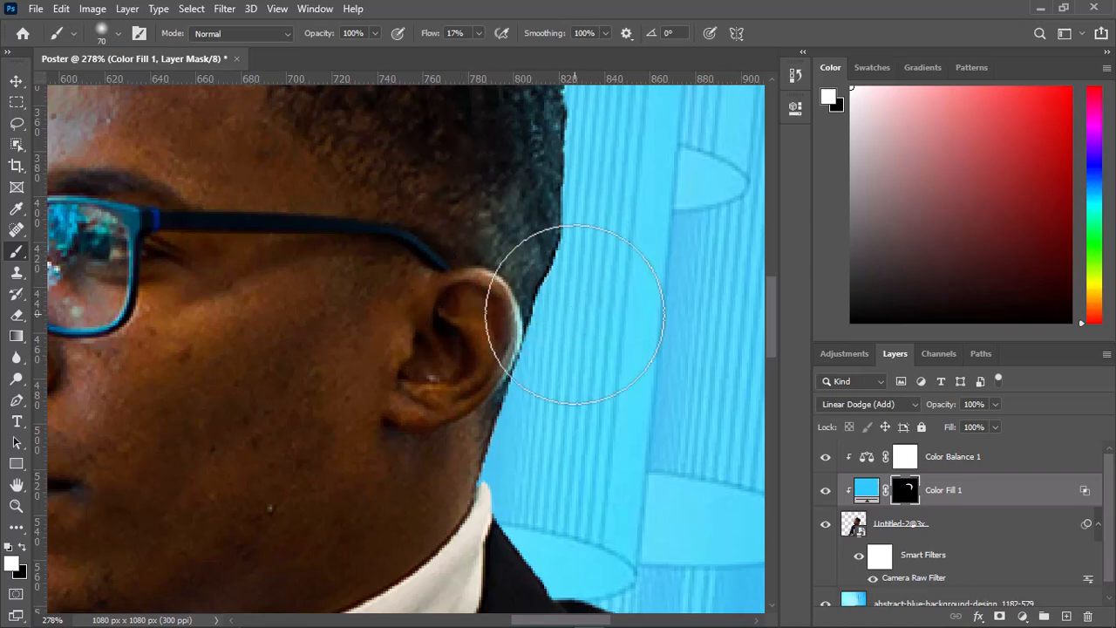
# Build up the blue glow along the neck above the turtleneck collar with a 40 px brush at 17% flow
pyautogui.moveTo(510, 438); pyautogui.dragTo(516, 253)
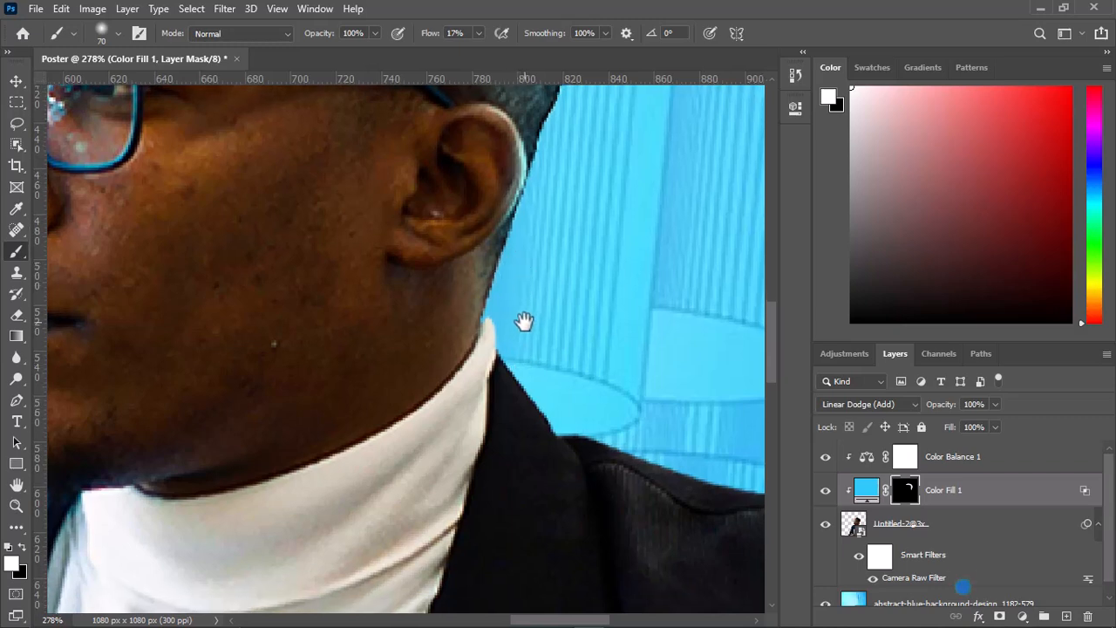
pyautogui.press('[')
pyautogui.press('[')
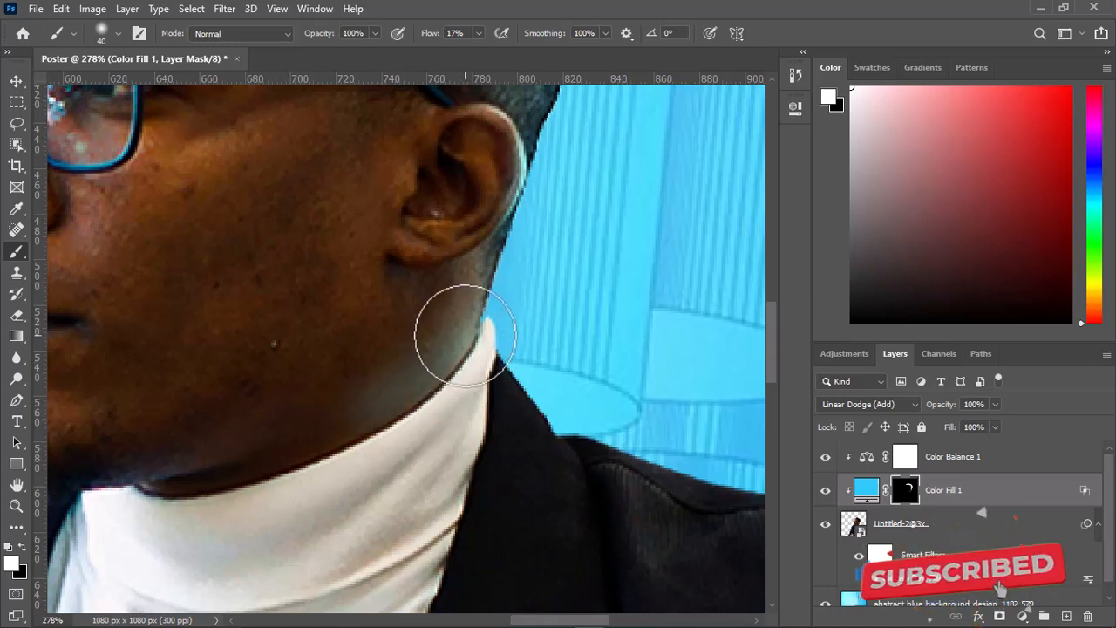
pyautogui.scroll(5, 485, 345)
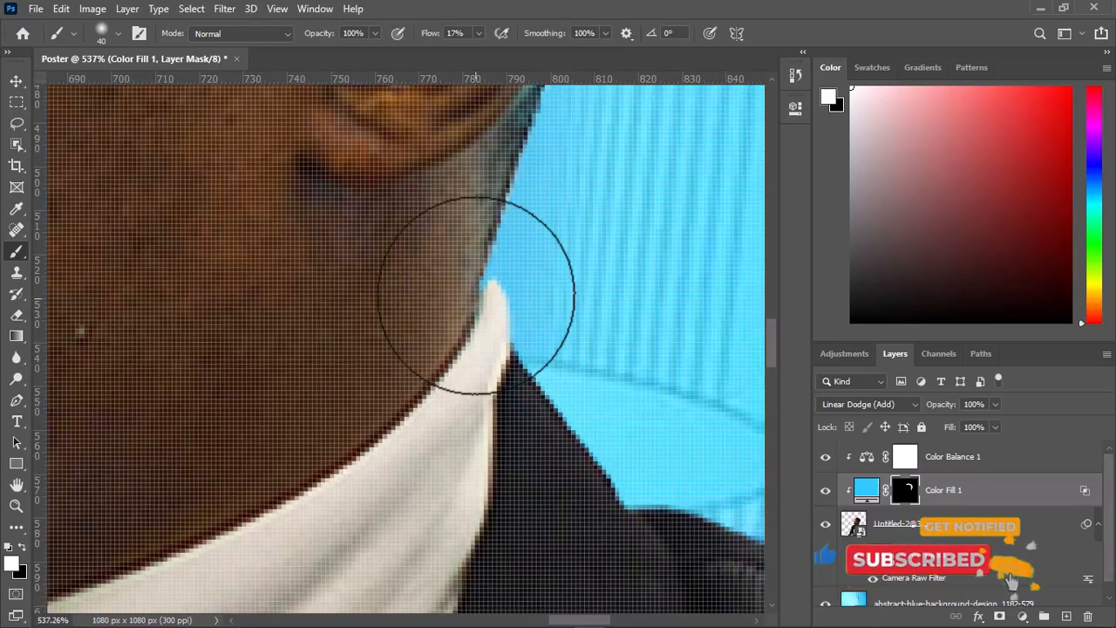
pyautogui.moveTo(476, 295)
pyautogui.mouseDown()
pyautogui.moveTo(506, 211)
pyautogui.moveTo(622, 117)
pyautogui.mouseUp()
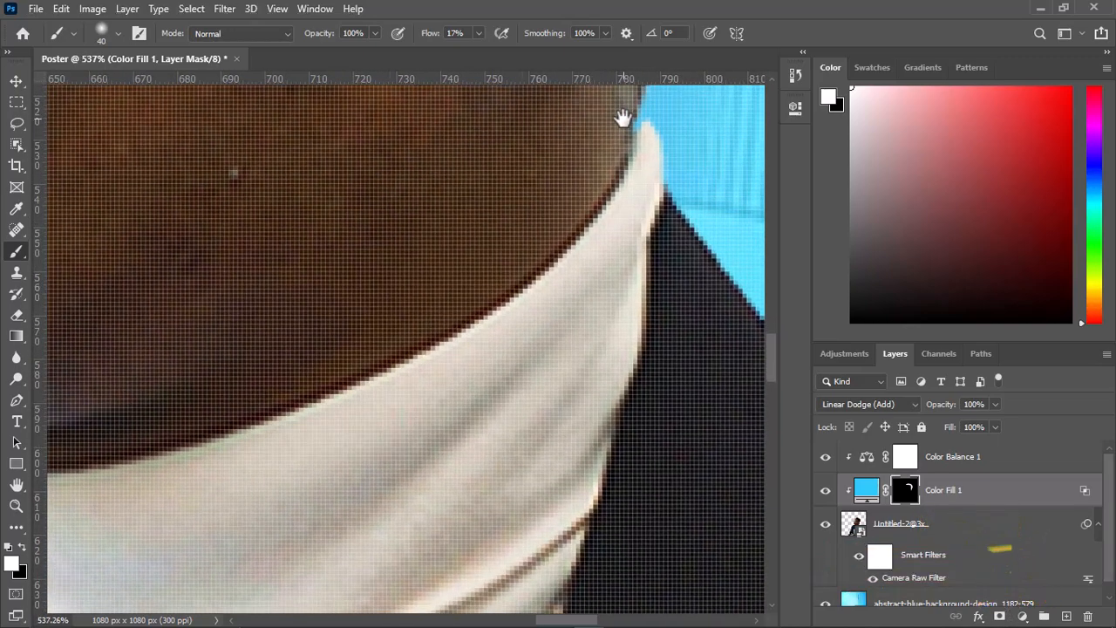
pyautogui.moveTo(566, 257); pyautogui.dragTo(302, 429)
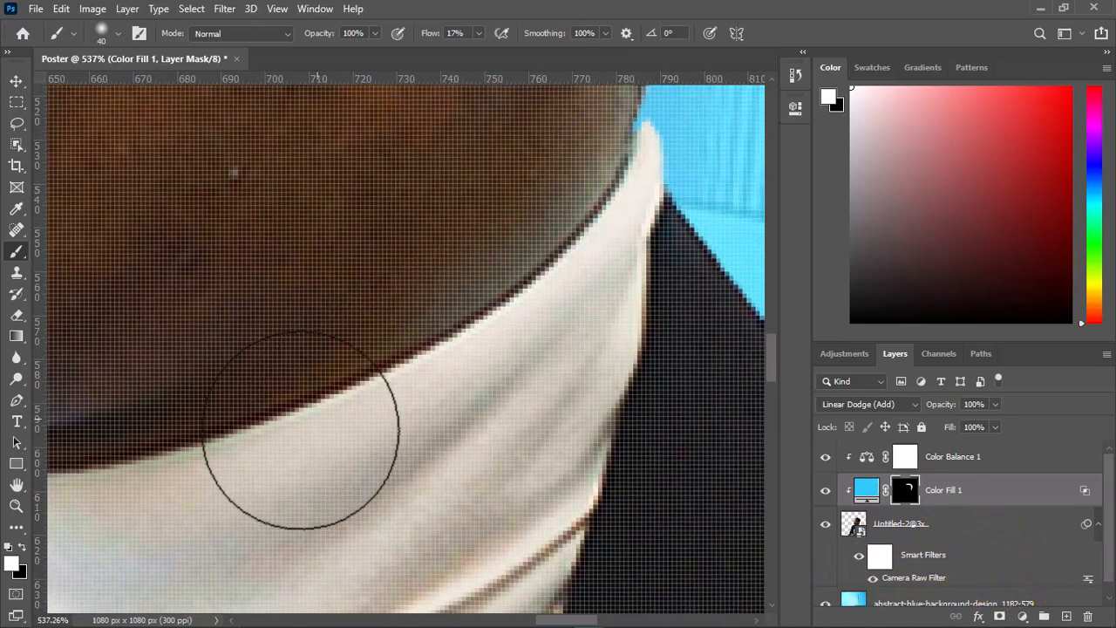
pyautogui.moveTo(603, 251); pyautogui.dragTo(252, 468)
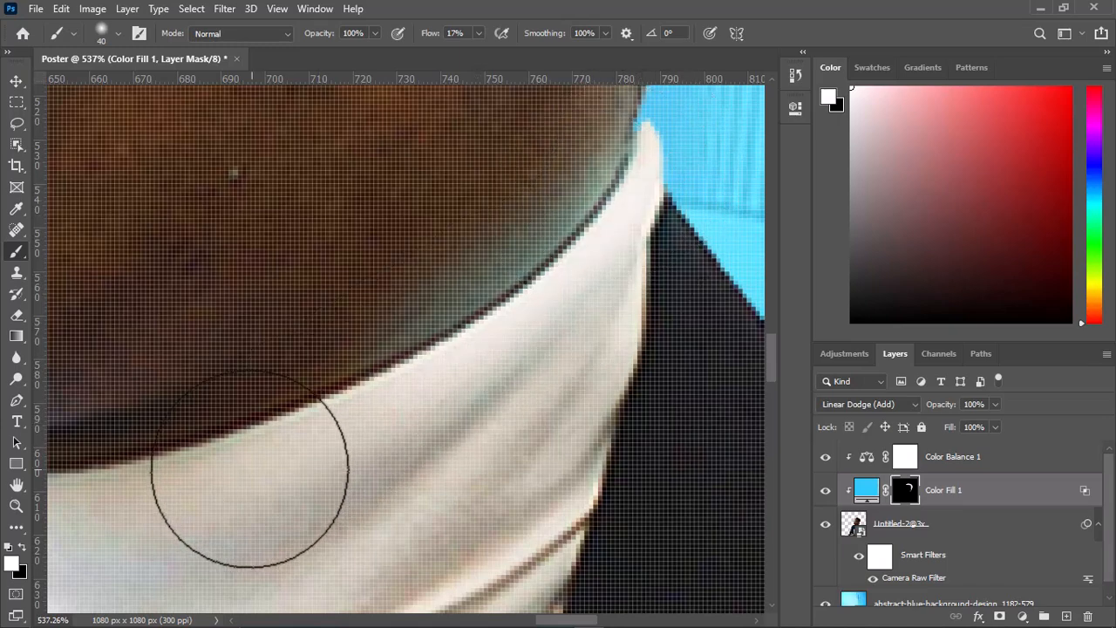
pyautogui.moveTo(596, 290)
pyautogui.mouseDown()
pyautogui.moveTo(481, 409)
pyautogui.moveTo(350, 519)
pyautogui.mouseUp()
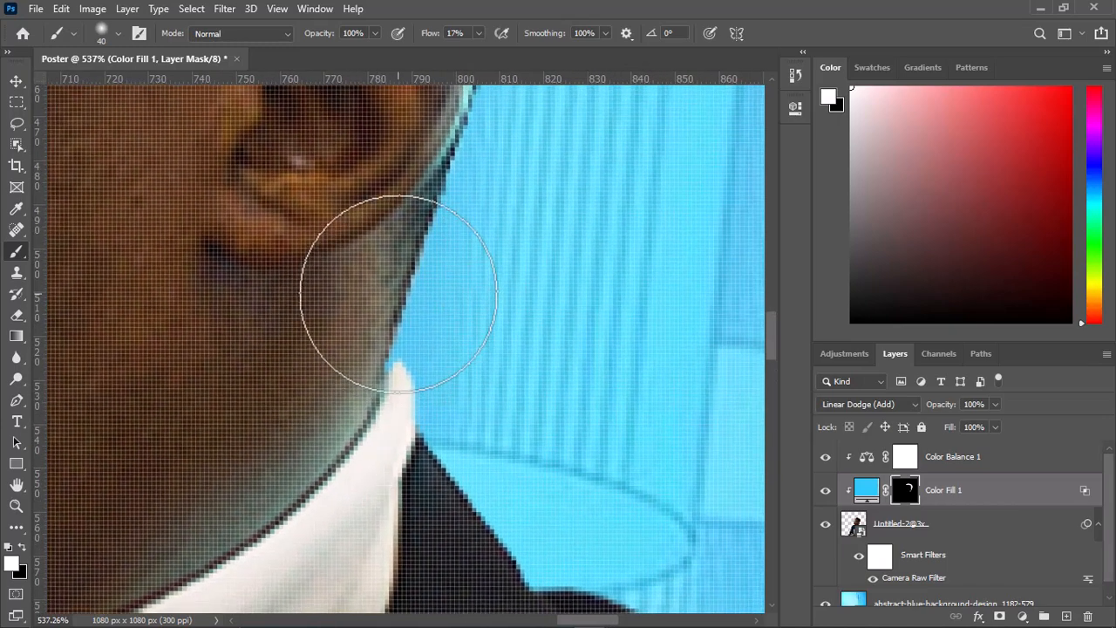
pyautogui.moveTo(366, 325)
pyautogui.mouseDown()
pyautogui.moveTo(240, 550)
pyautogui.moveTo(221, 563)
pyautogui.moveTo(339, 386)
pyautogui.moveTo(376, 282)
pyautogui.mouseUp()
# Lower the brush flow to 6% and blend the blue light softly on the neck below the ear
pyautogui.scroll(-5, 485, 338)
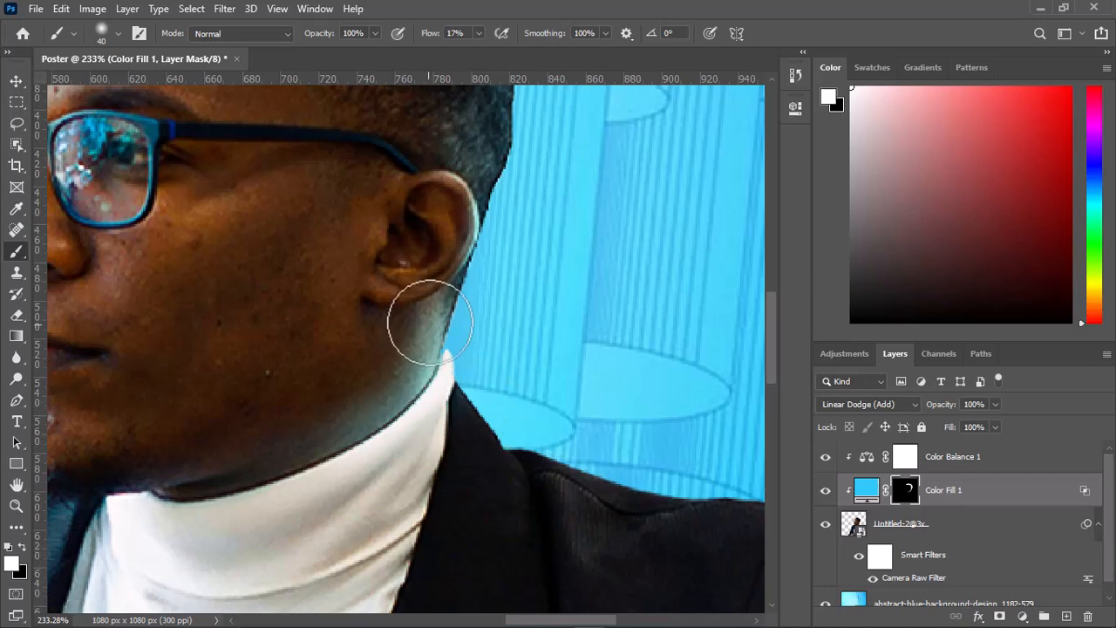
pyautogui.click(483, 32)
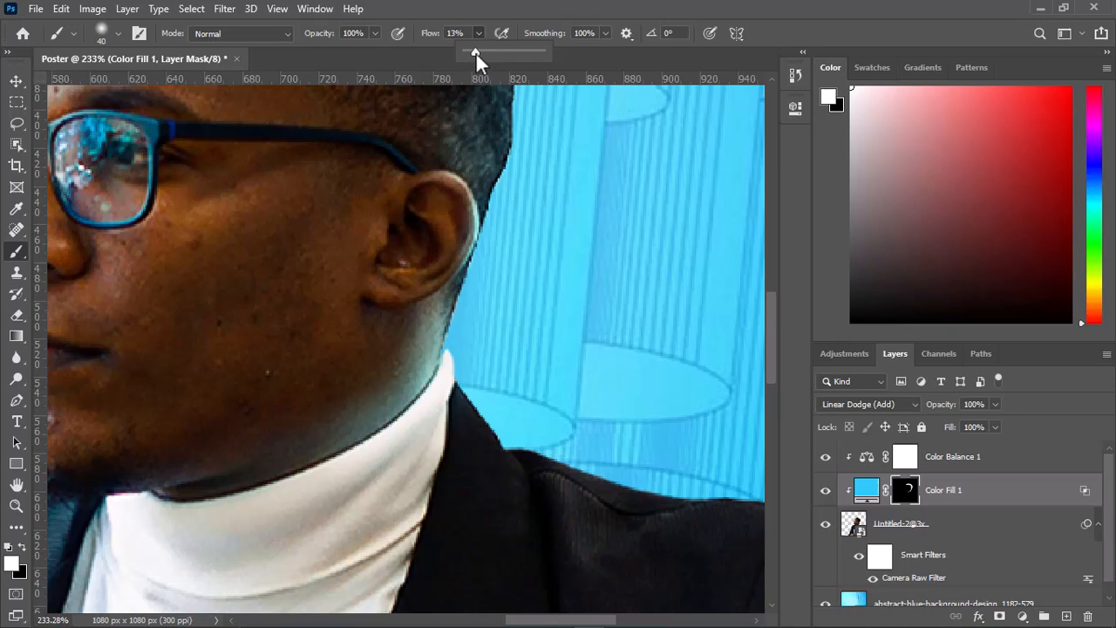
pyautogui.moveTo(427, 314); pyautogui.dragTo(397, 314)
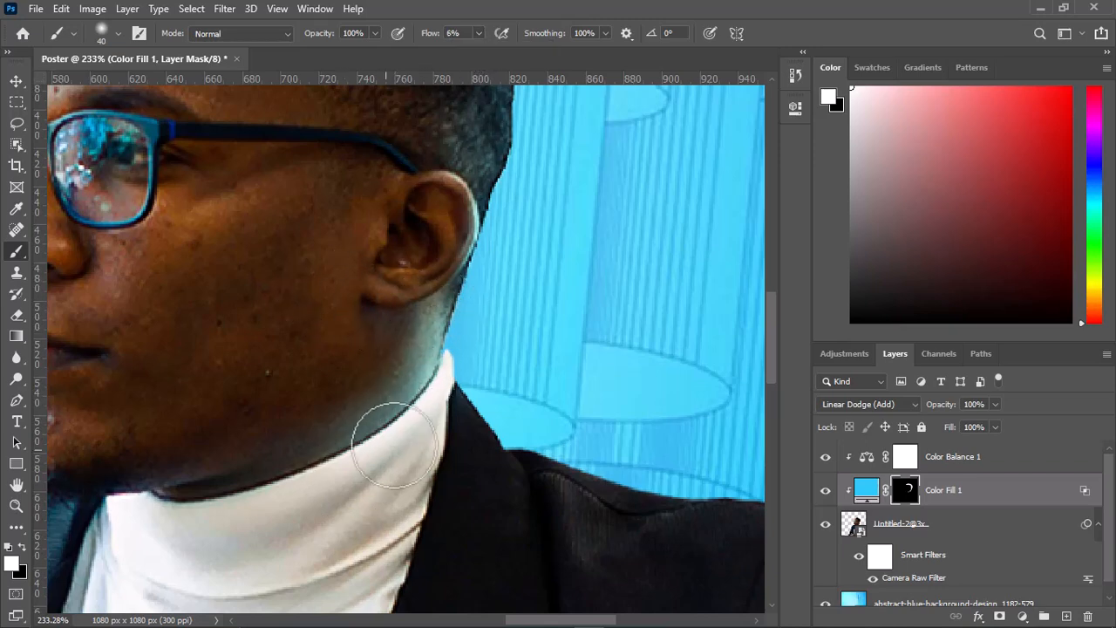
# Raise the brush flow to 100% and paint the rim light along the top edge of the jacket's shoulder
pyautogui.moveTo(478, 451); pyautogui.dragTo(392, 237)
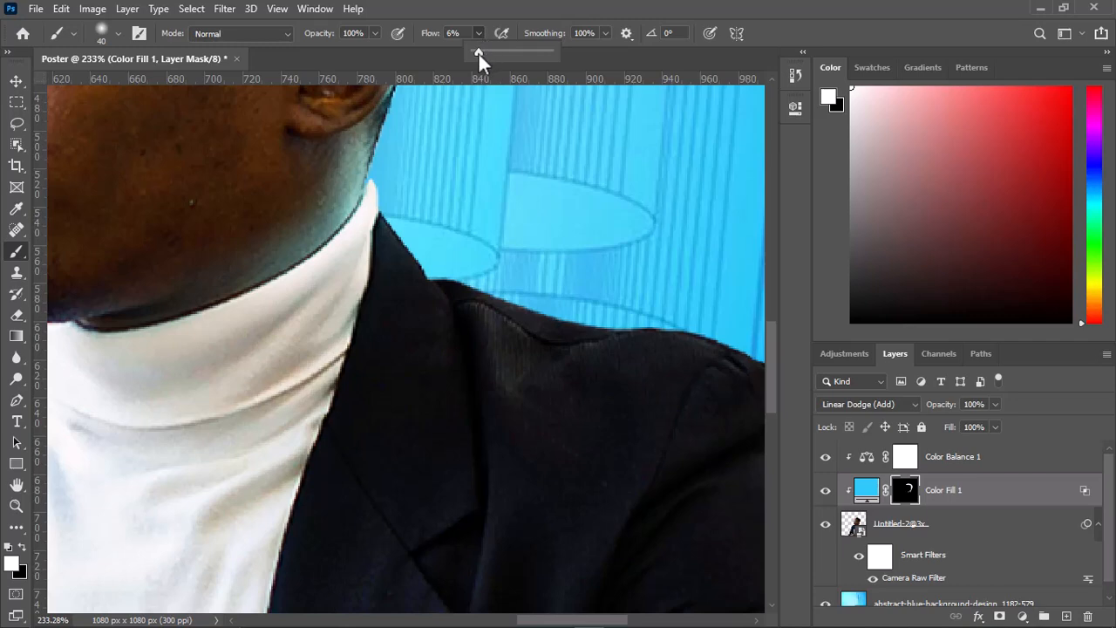
pyautogui.moveTo(397, 231)
pyautogui.mouseDown()
pyautogui.moveTo(461, 285)
pyautogui.moveTo(560, 316)
pyautogui.moveTo(751, 339)
pyautogui.mouseUp()
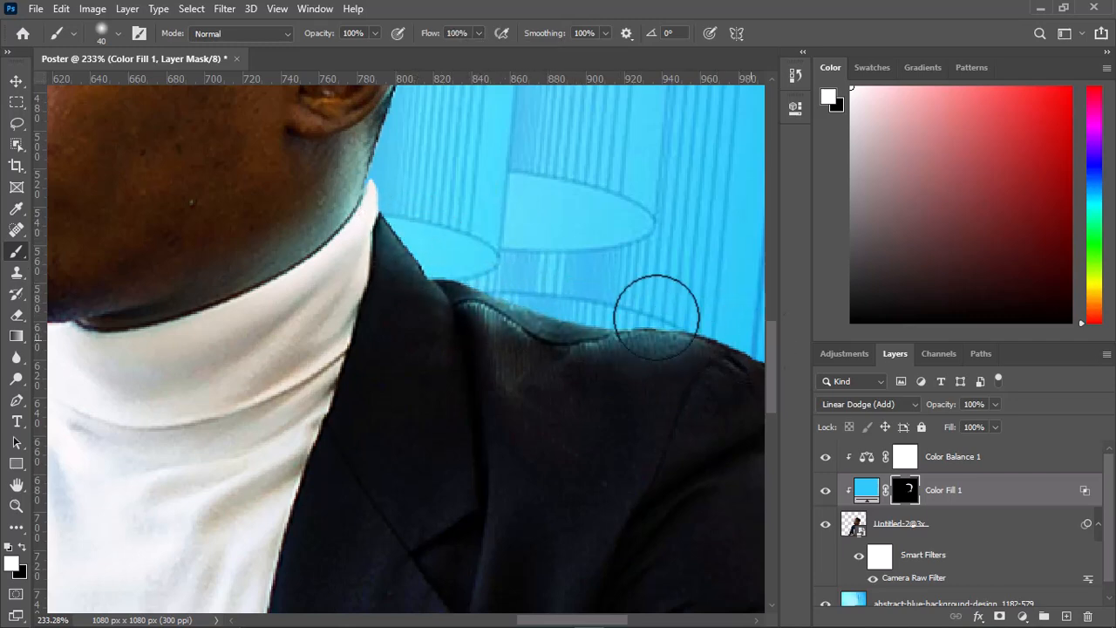
pyautogui.moveTo(608, 353); pyautogui.dragTo(298, 239)
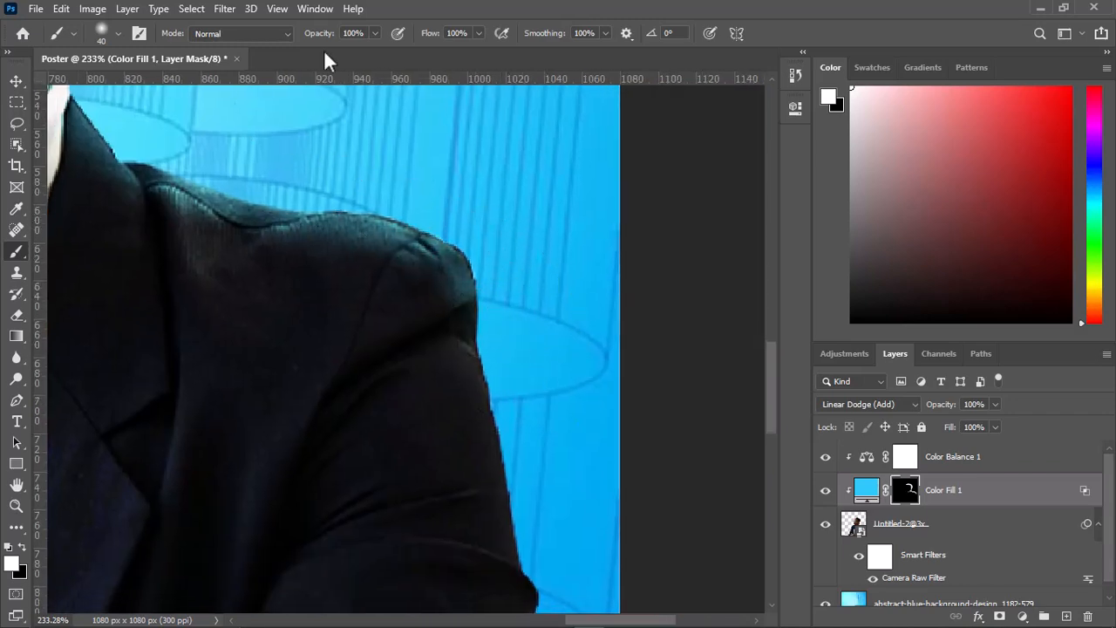
# Set the brush to 11% flow and 60 px, and soften the blue light across the jacket's shoulder and lapel
pyautogui.moveTo(472, 54); pyautogui.dragTo(409, 54)
pyautogui.moveTo(302, 254); pyautogui.dragTo(553, 244)
pyautogui.press(']')
pyautogui.press(']')
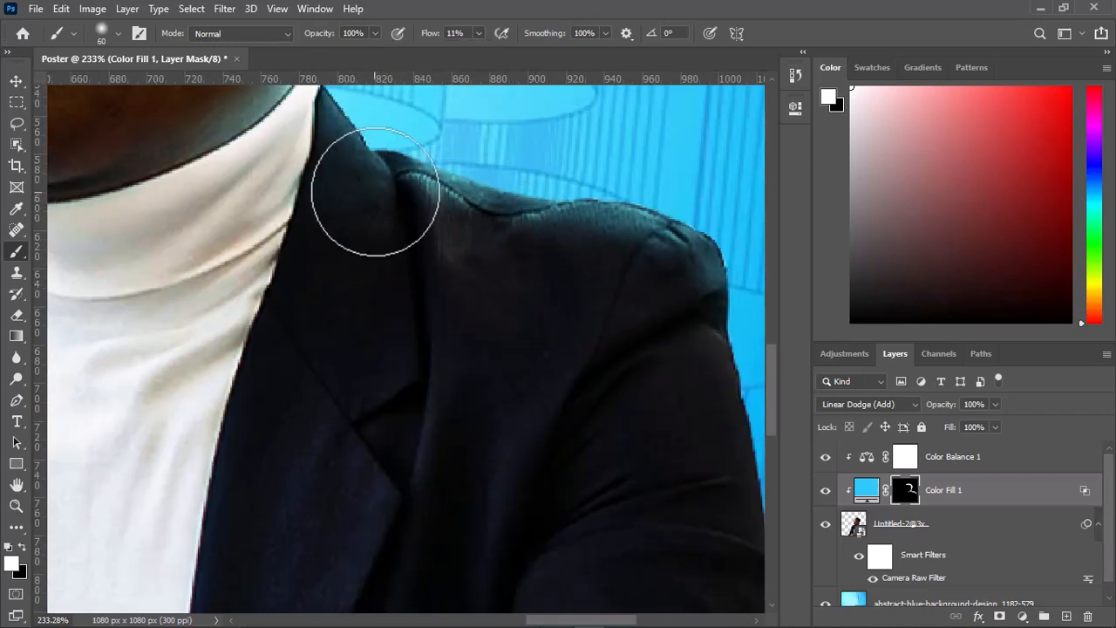
pyautogui.moveTo(680, 282)
pyautogui.mouseDown()
pyautogui.moveTo(558, 262)
pyautogui.moveTo(411, 216)
pyautogui.mouseUp()
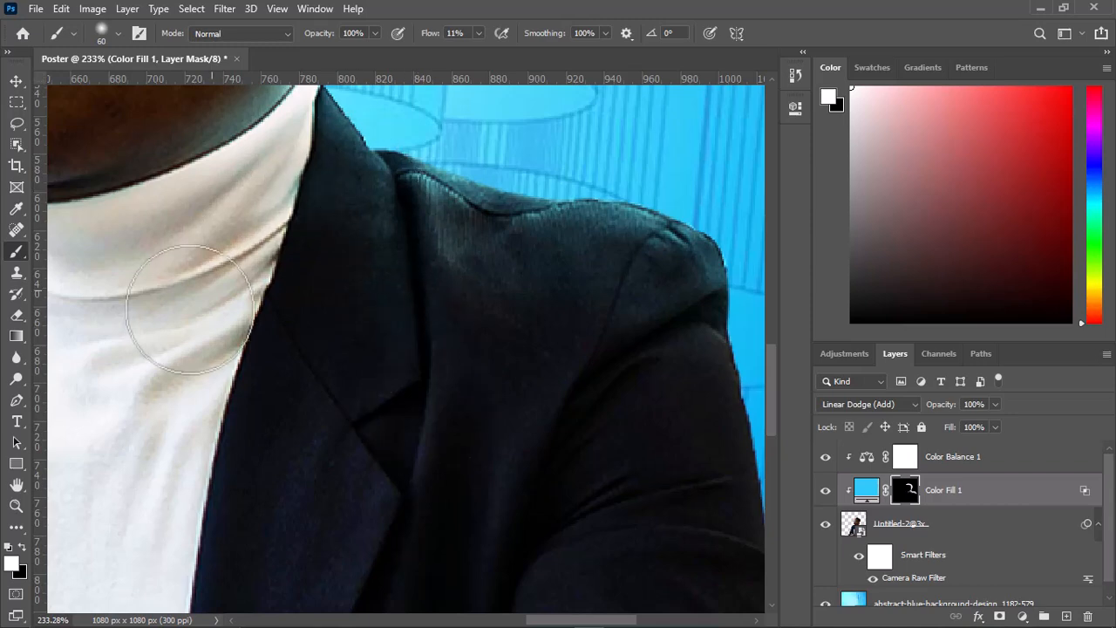
# Paint a faint blue rim light down the outer edge of the jacket sleeve toward the elbow
pyautogui.moveTo(647, 392); pyautogui.dragTo(411, 174)
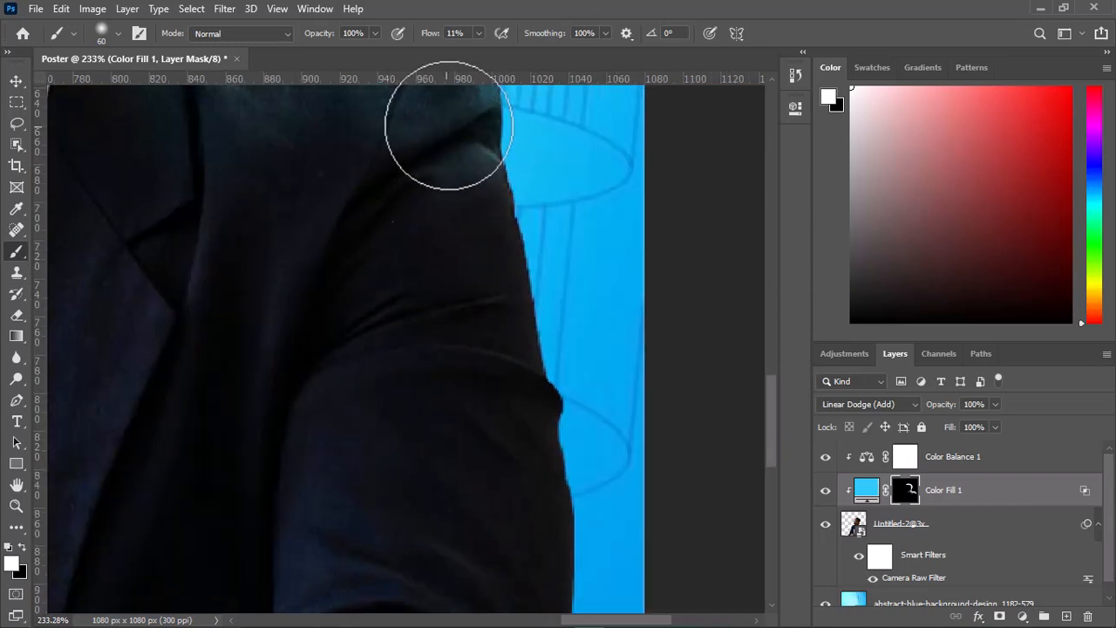
pyautogui.moveTo(506, 180)
pyautogui.mouseDown()
pyautogui.moveTo(580, 488)
pyautogui.moveTo(484, 179)
pyautogui.mouseUp()
pyautogui.moveTo(427, 506); pyautogui.dragTo(386, 427)
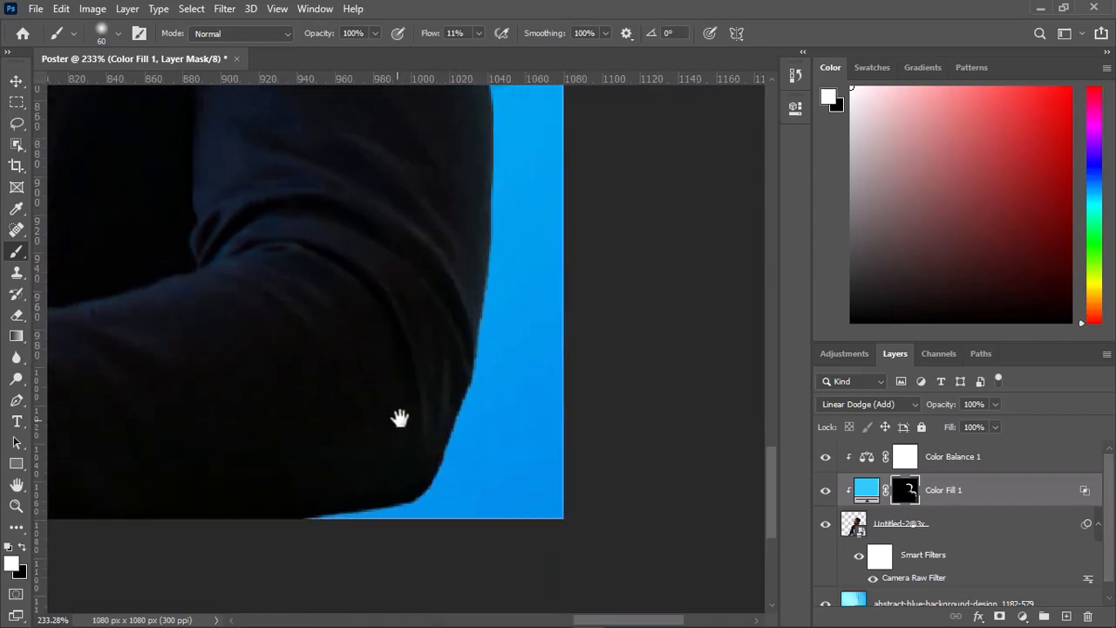
pyautogui.moveTo(444, 197); pyautogui.dragTo(542, 422)
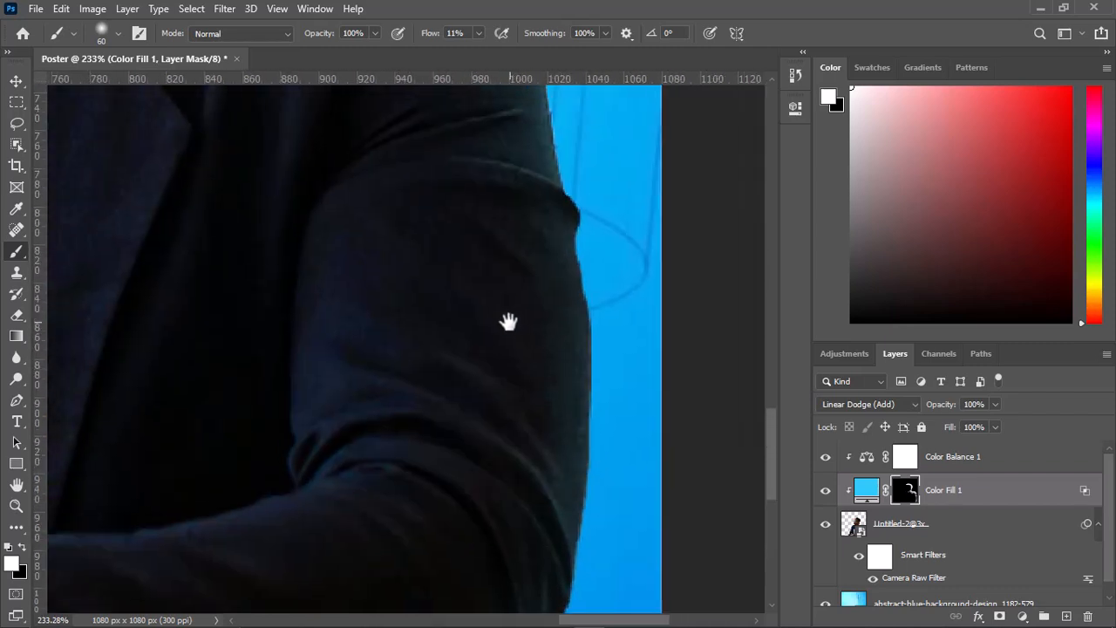
pyautogui.scroll(-5, 520, 403)
pyautogui.scroll(5, 521, 403)
pyautogui.scroll(3, 497, 424)
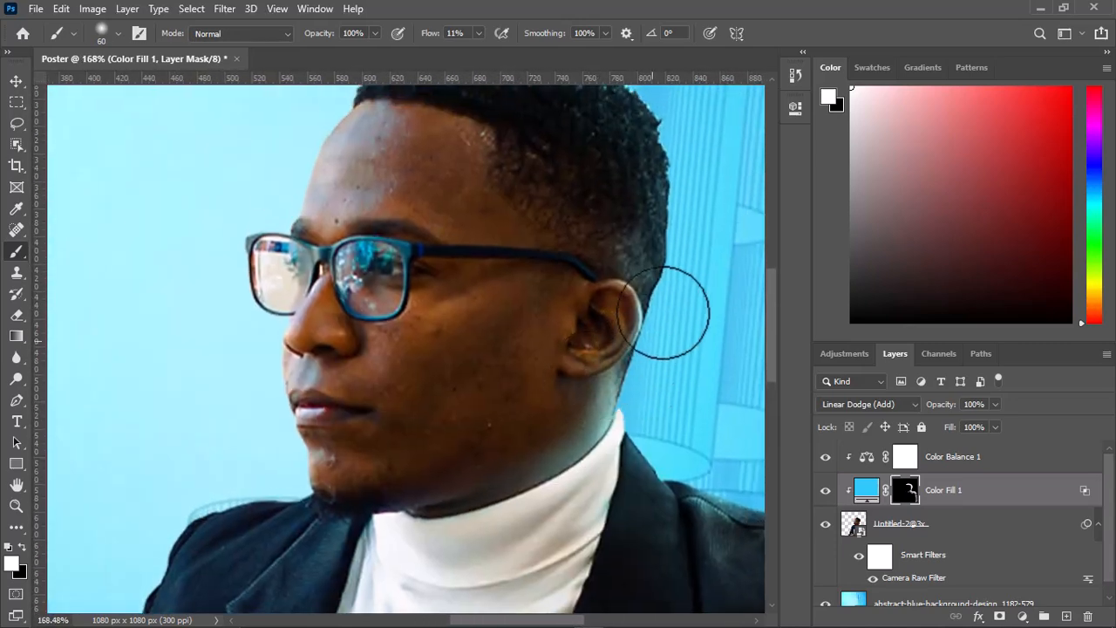
# Raise the brush flow to 65% and paint blue rim light along the jacket's front shoulder below the chin
pyautogui.moveTo(440, 471); pyautogui.dragTo(727, 282)
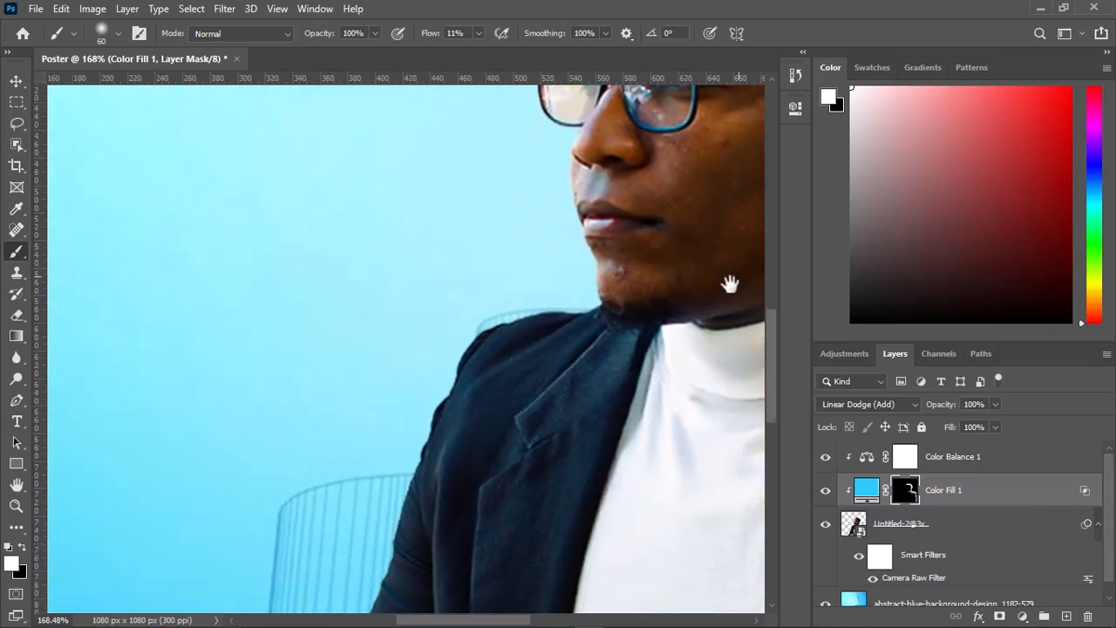
pyautogui.scroll(3, 529, 384)
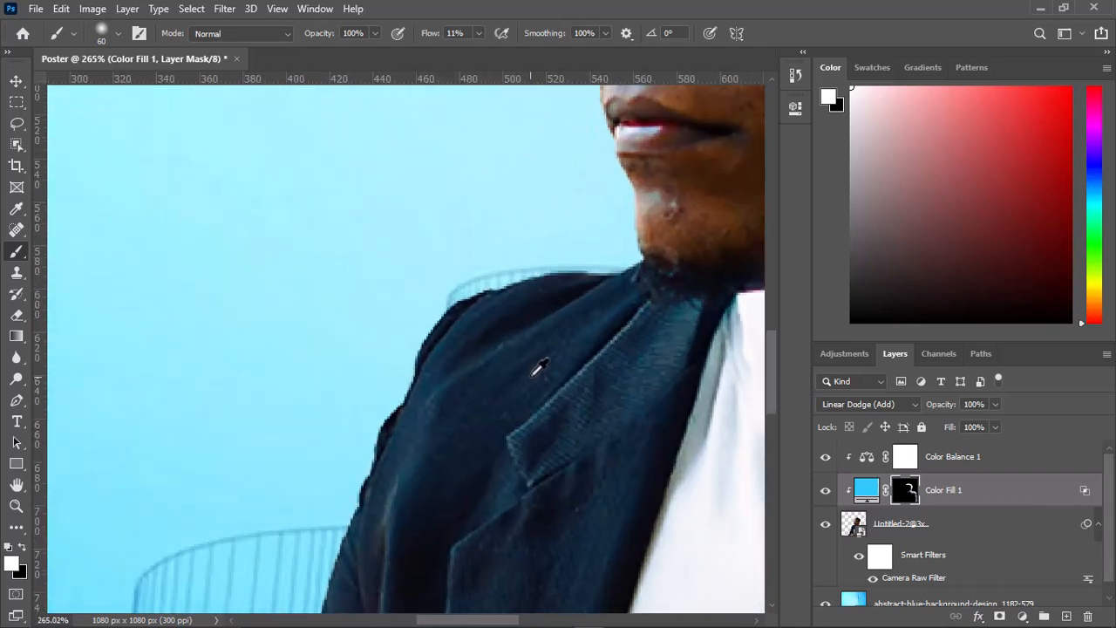
pyautogui.moveTo(492, 50); pyautogui.dragTo(519, 54)
pyautogui.moveTo(604, 246)
pyautogui.mouseDown()
pyautogui.moveTo(358, 313)
pyautogui.moveTo(481, 255)
pyautogui.moveTo(626, 254)
pyautogui.moveTo(601, 239)
pyautogui.moveTo(589, 254)
pyautogui.moveTo(613, 256)
pyautogui.moveTo(518, 240)
pyautogui.moveTo(479, 249)
pyautogui.moveTo(349, 346)
pyautogui.moveTo(435, 281)
pyautogui.moveTo(385, 330)
pyautogui.moveTo(323, 445)
pyautogui.moveTo(342, 392)
pyautogui.moveTo(378, 360)
pyautogui.mouseUp()
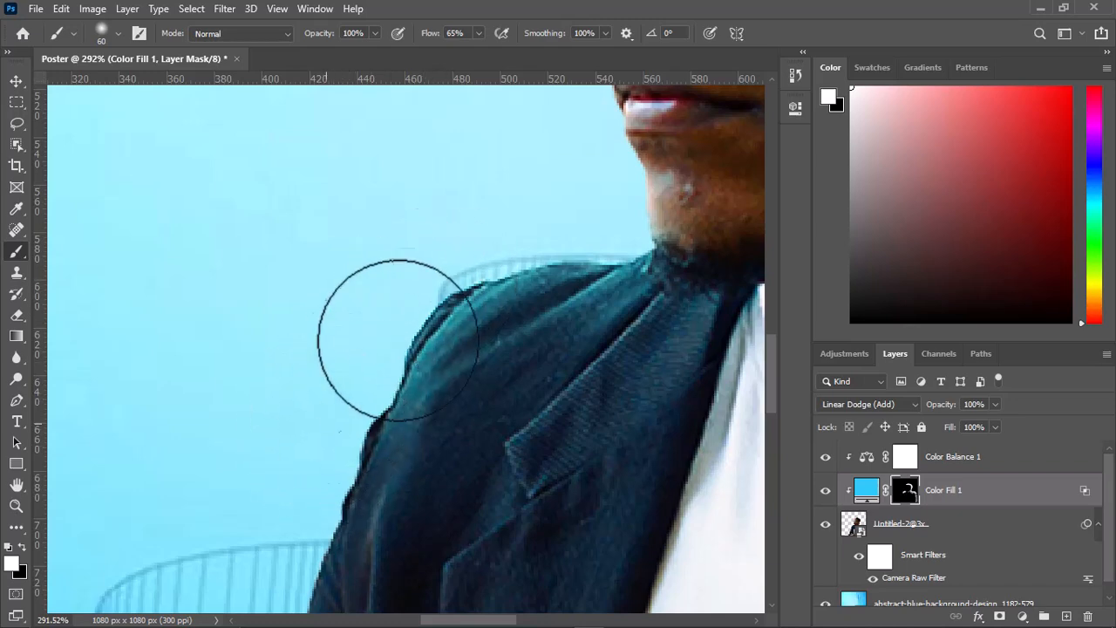
# Lower the brush flow to 19% and soften the blue light across the front shoulder of the jacket
pyautogui.moveTo(472, 38)
pyautogui.mouseDown()
pyautogui.moveTo(513, 25)
pyautogui.moveTo(479, 46)
pyautogui.mouseUp()
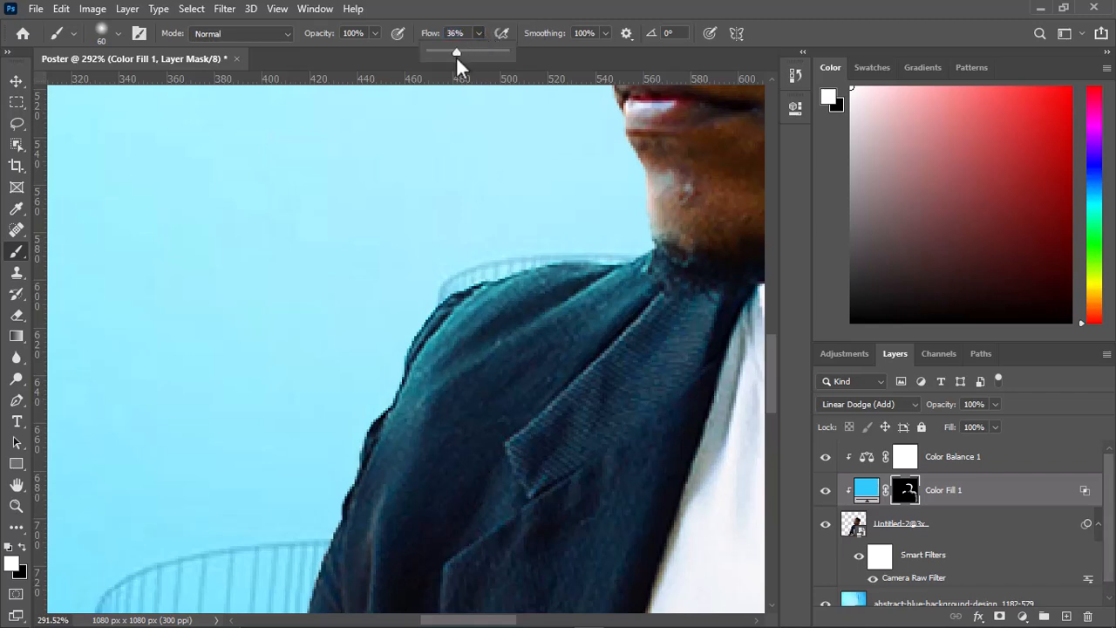
pyautogui.click(670, 325)
pyautogui.moveTo(535, 304)
pyautogui.mouseDown()
pyautogui.moveTo(384, 381)
pyautogui.moveTo(429, 314)
pyautogui.mouseUp()
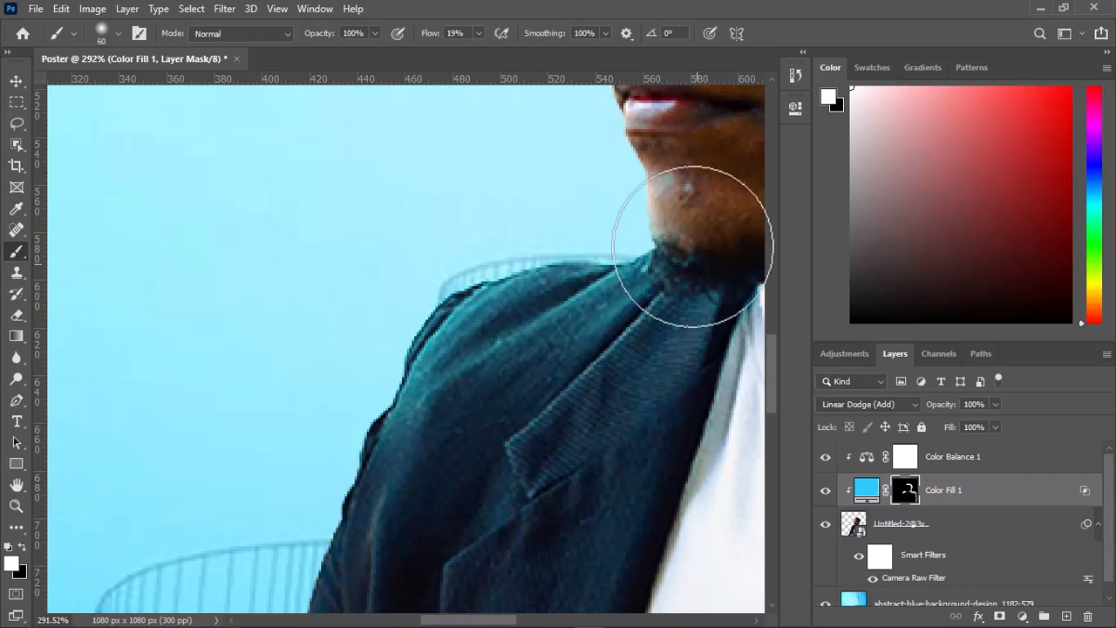
pyautogui.press('x')
pyautogui.press('x')
# Examine the painted rim light on the face, ear, neck and jacket, both close up and on the whole poster
pyautogui.scroll(-5, 688, 227)
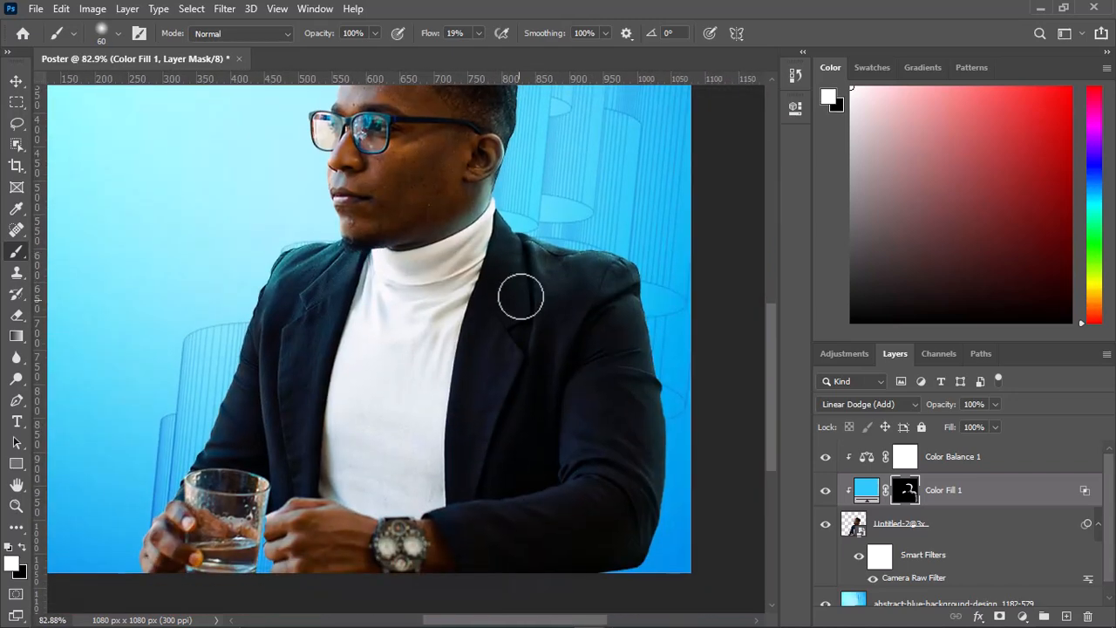
pyautogui.moveTo(477, 228); pyautogui.dragTo(679, 177)
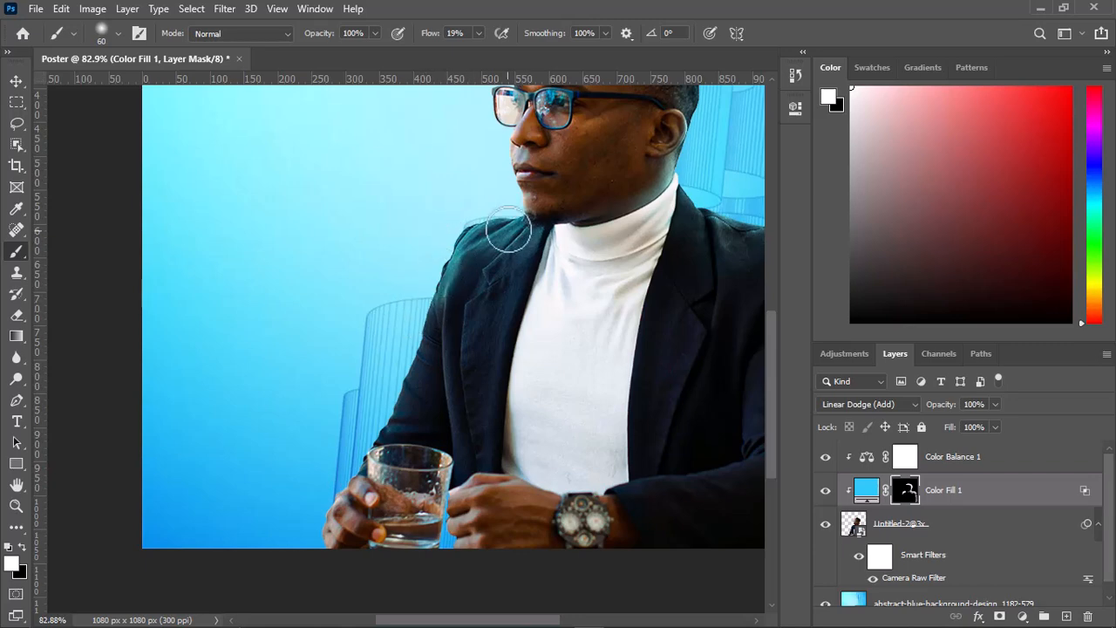
pyautogui.scroll(3, 608, 236)
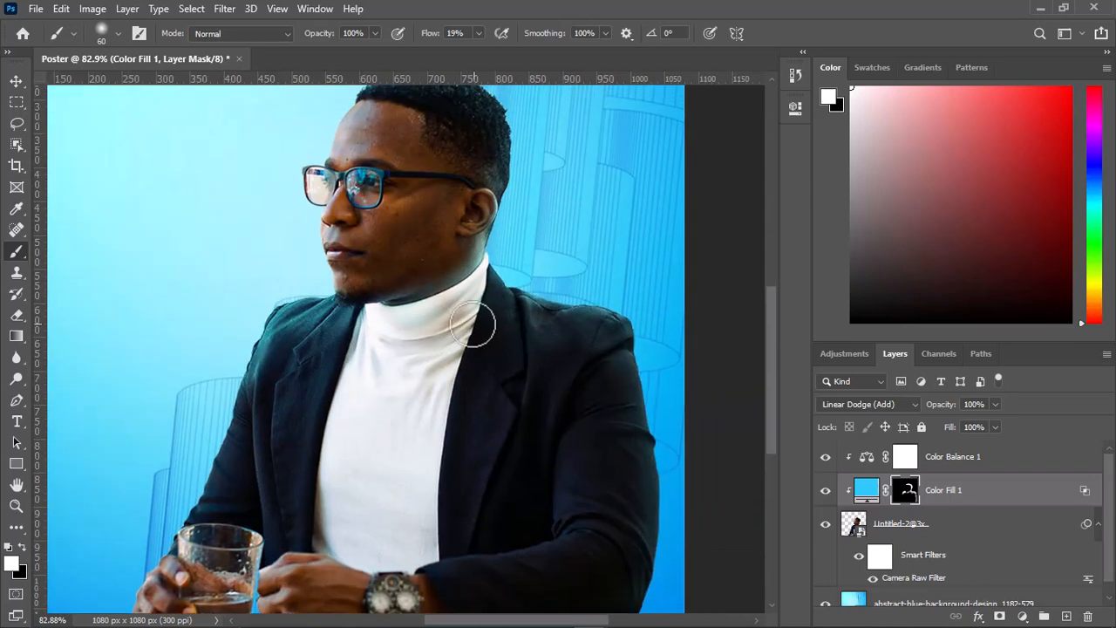
pyautogui.hotkey('ctrl', '0')
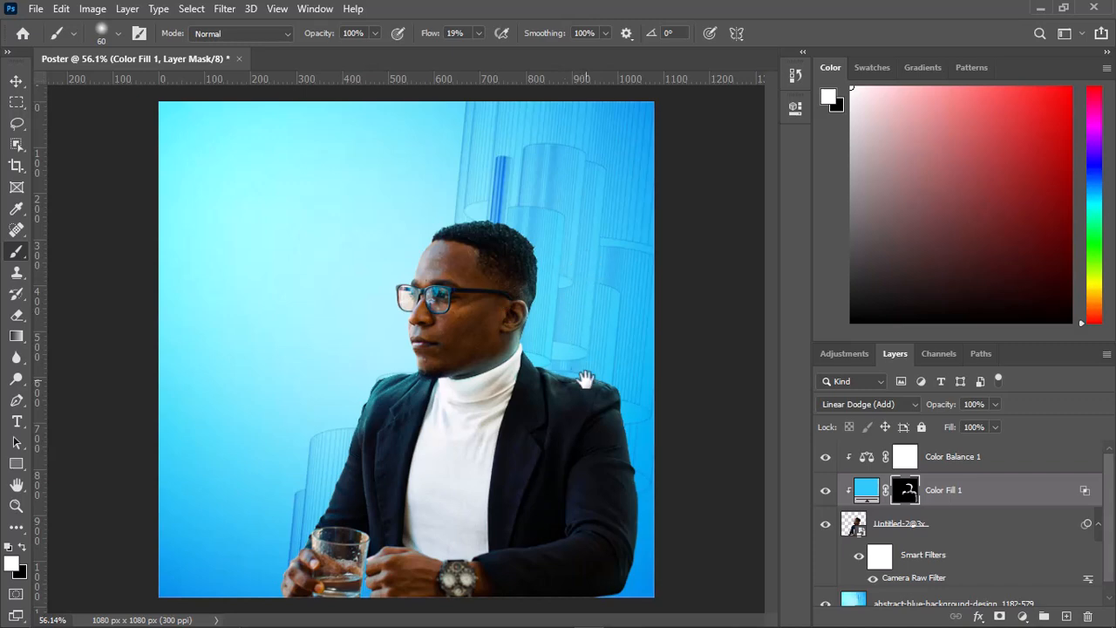
pyautogui.scroll(1, 639, 357)
pyautogui.moveTo(563, 432); pyautogui.dragTo(635, 347)
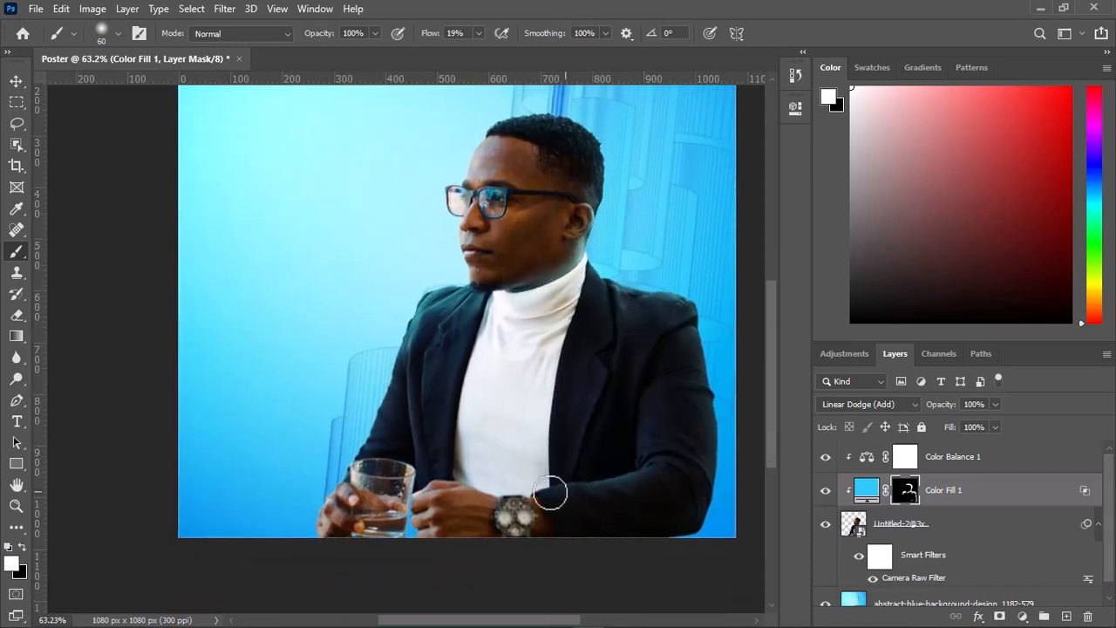
pyautogui.scroll(4, 593, 235)
pyautogui.moveTo(573, 366); pyautogui.dragTo(555, 415)
pyautogui.scroll(3, 570, 298)
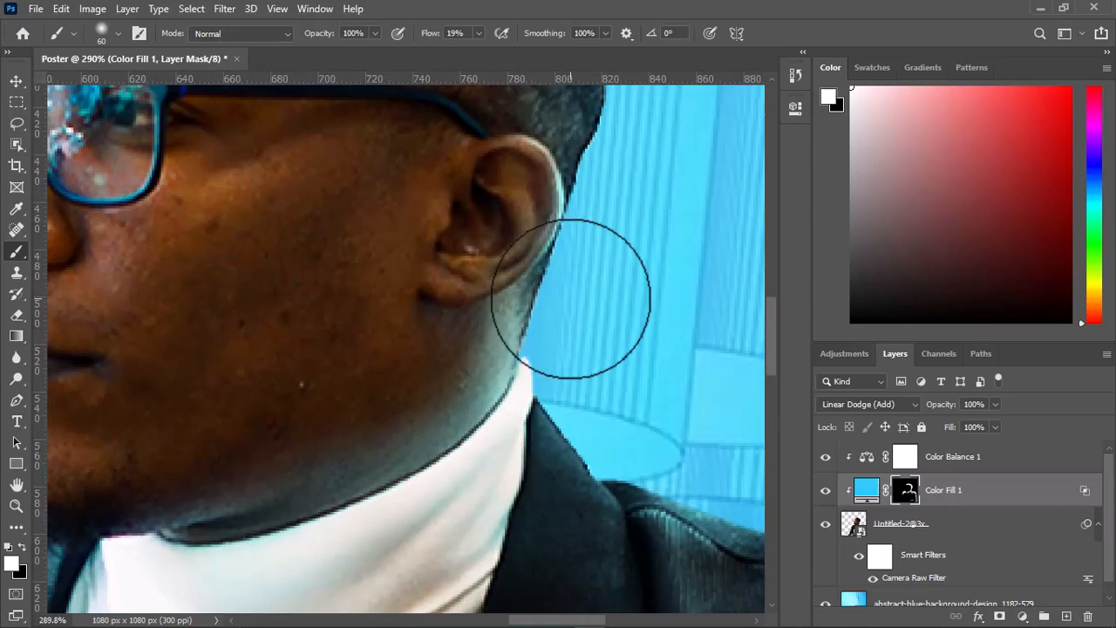
pyautogui.scroll(-4, 538, 297)
pyautogui.scroll(-8, 656, 317)
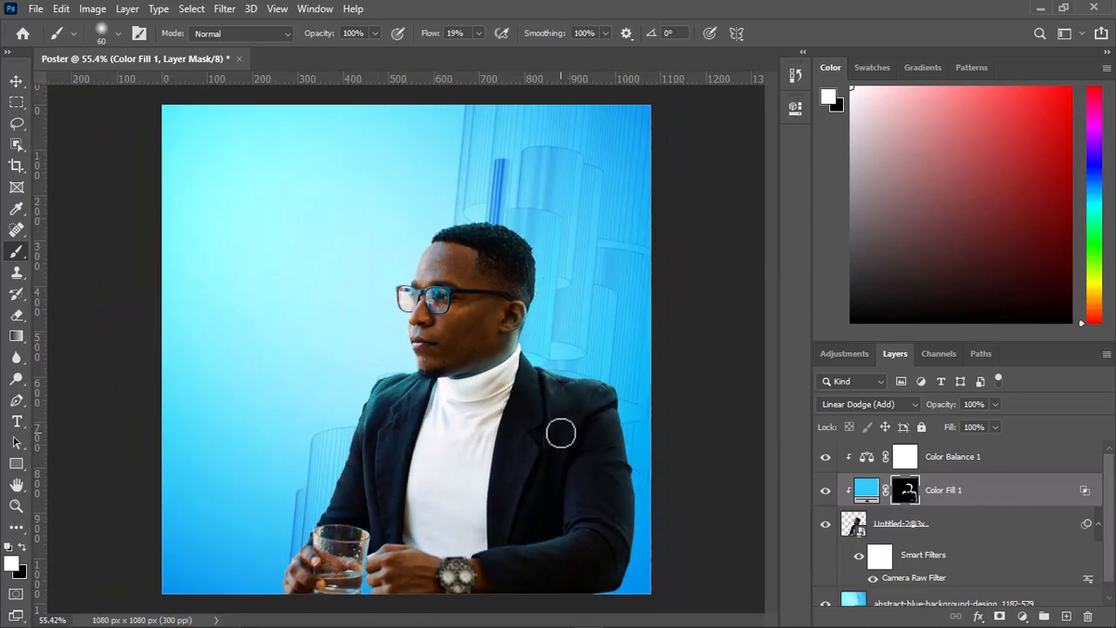
# Create a new empty layer above the background image and move it to the top of the layer stack
pyautogui.press('v')
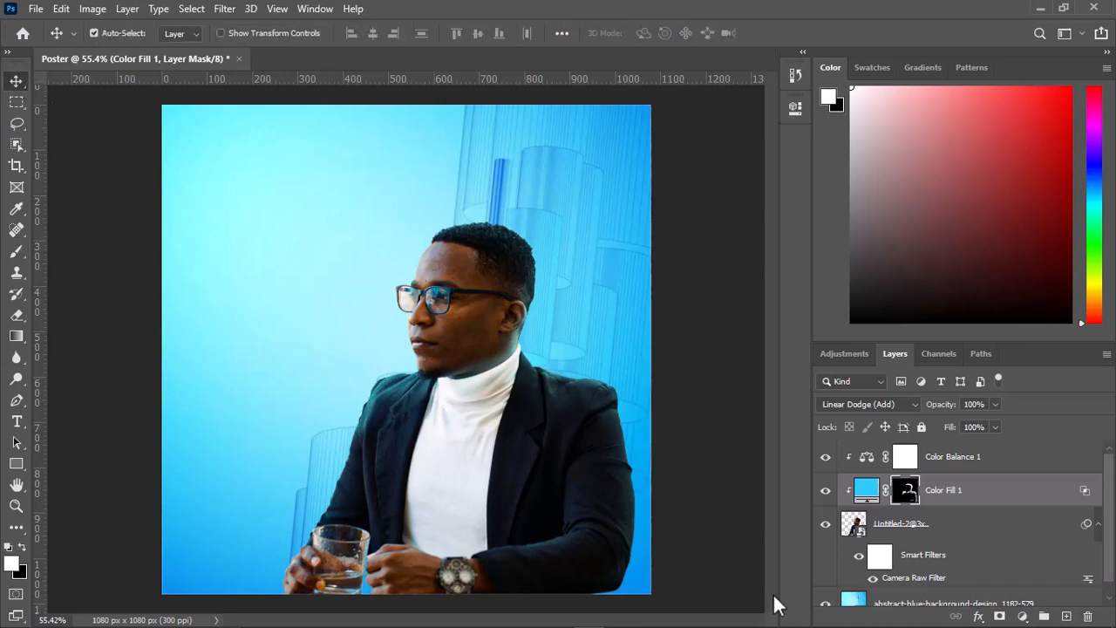
pyautogui.click(417, 380)
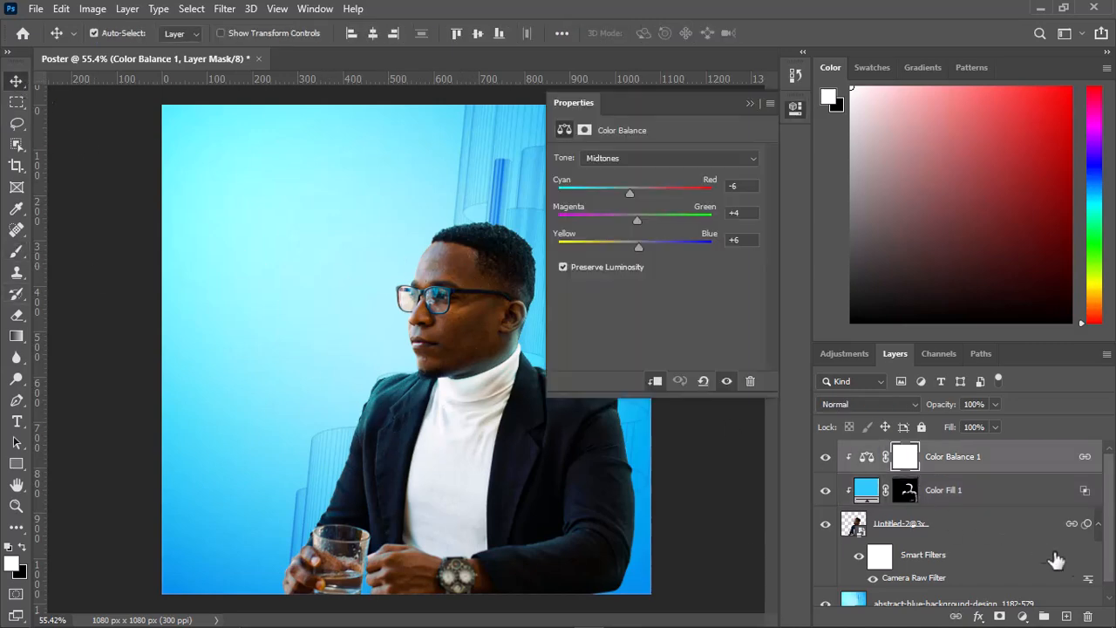
pyautogui.click(650, 504)
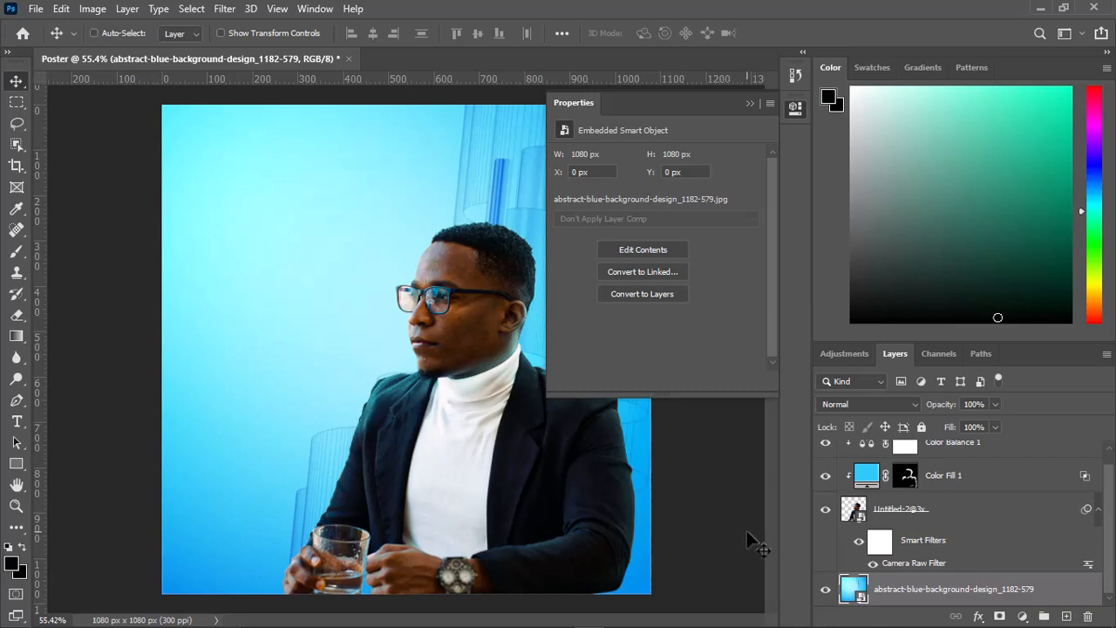
pyautogui.hotkey('ctrl', 'shift', 'n')
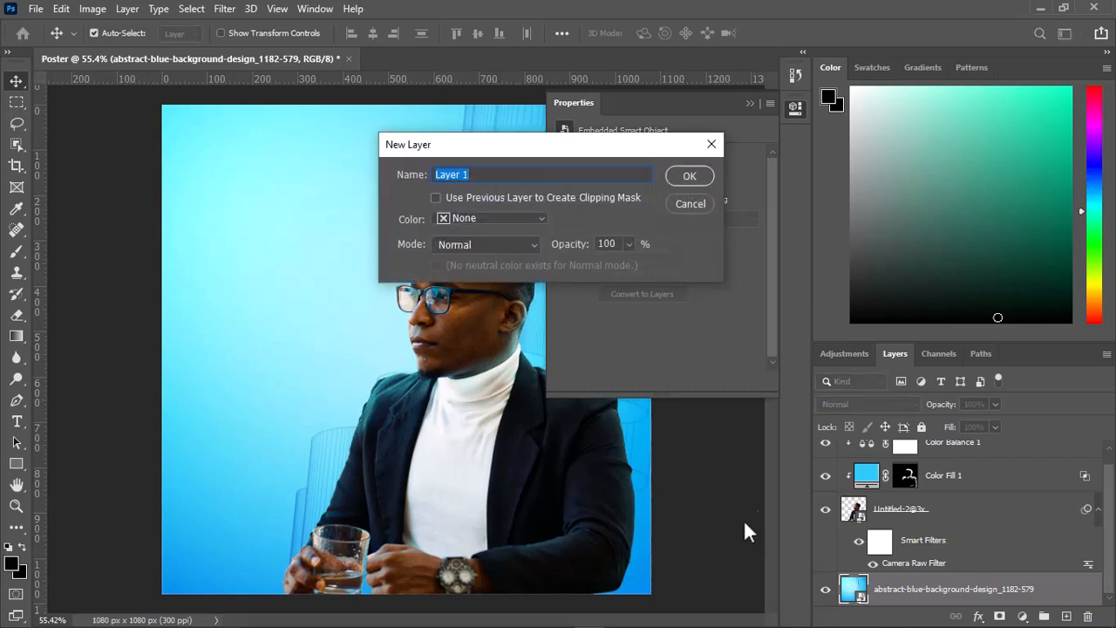
pyautogui.click(686, 173)
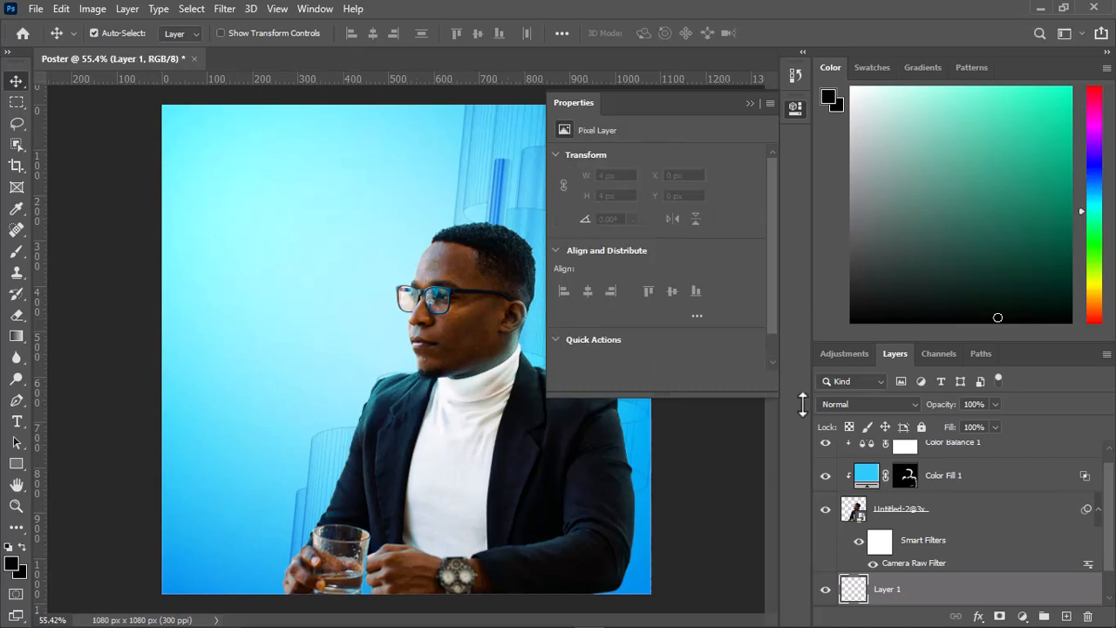
pyautogui.moveTo(966, 591); pyautogui.dragTo(970, 446)
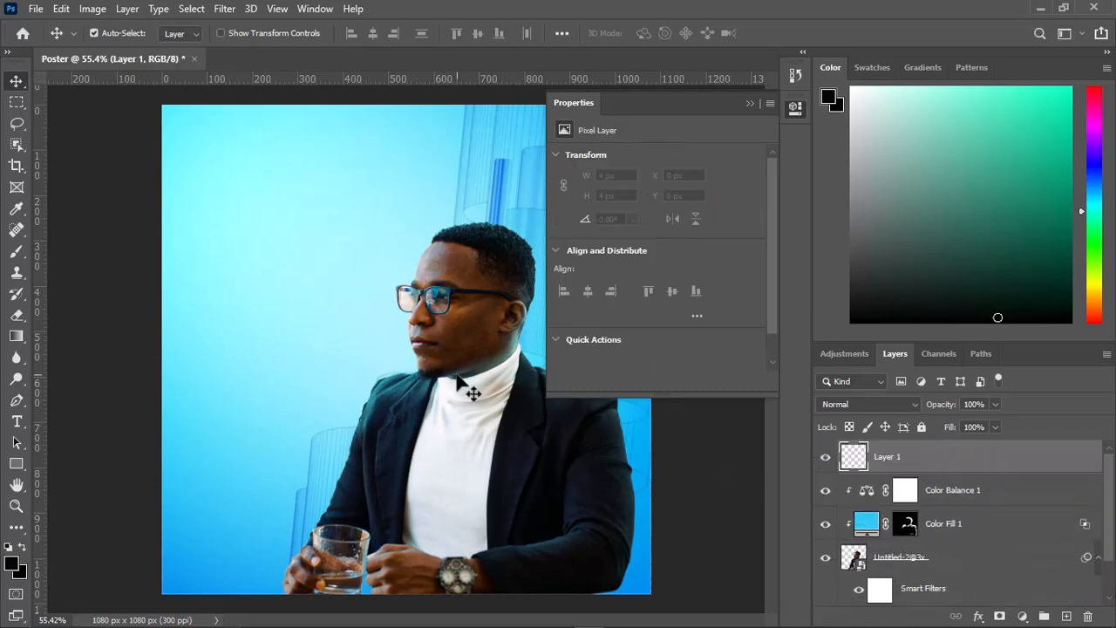
# Add the text "BUSINESS" in 12 pt Montserrat Black on the empty background in front of the man's face
pyautogui.click(17, 425)
pyautogui.click(279, 301)
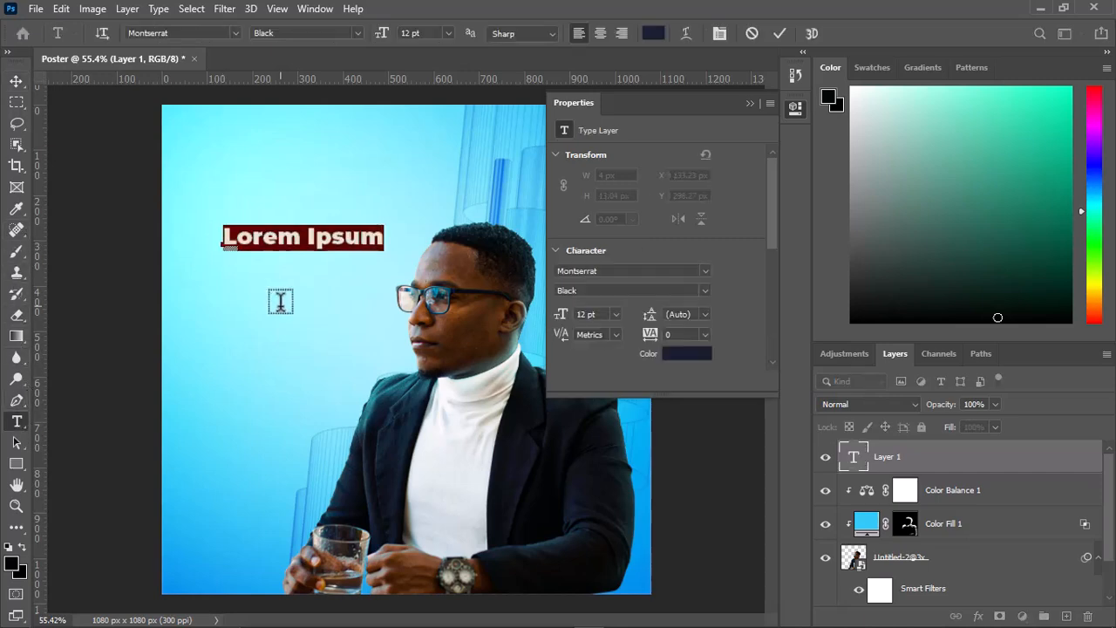
pyautogui.press('Right')
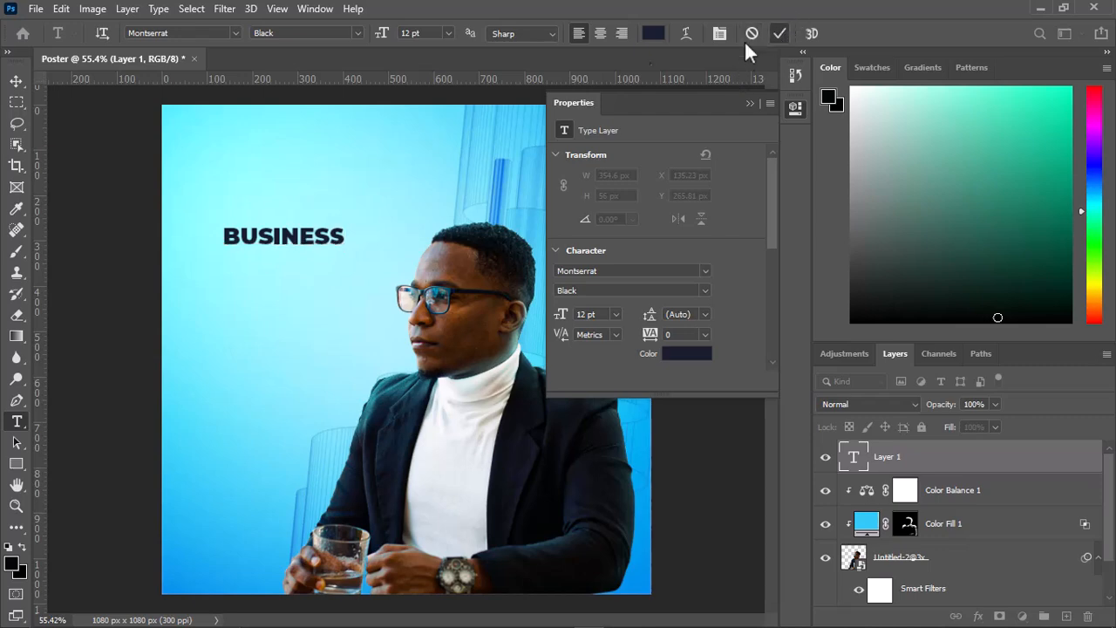
pyautogui.click(394, 152)
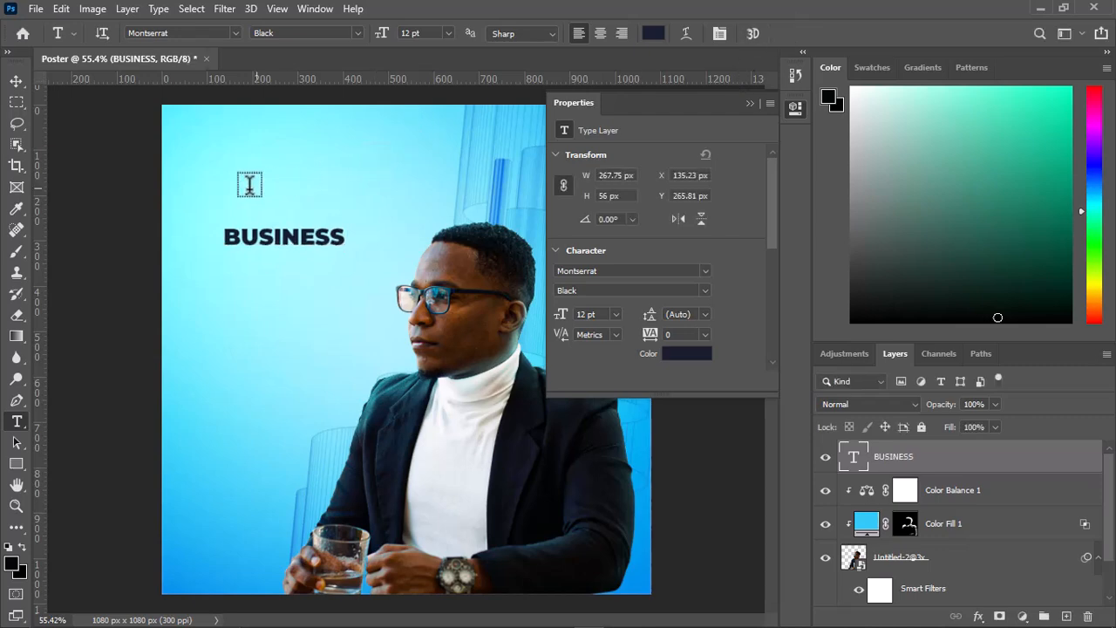
# Scale the BUSINESS text to about 262% and move it near the poster's left edge, level with the top of the man's head
pyautogui.click(16, 81)
pyautogui.press('ctrl')
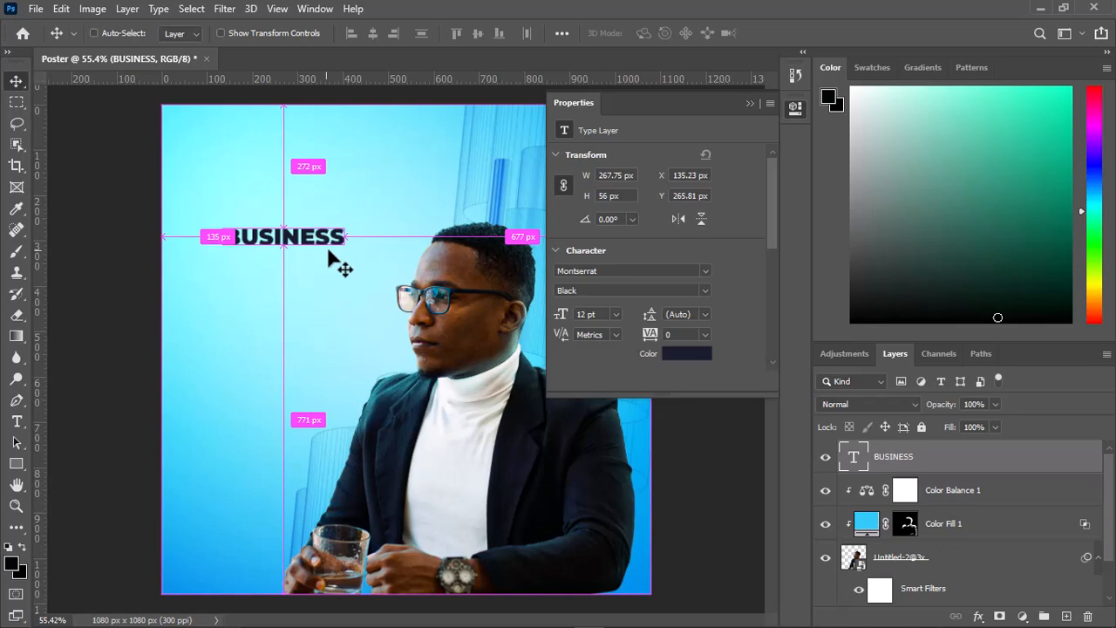
pyautogui.hotkey('ctrl', 't')
pyautogui.moveTo(346, 224); pyautogui.dragTo(531, 138)
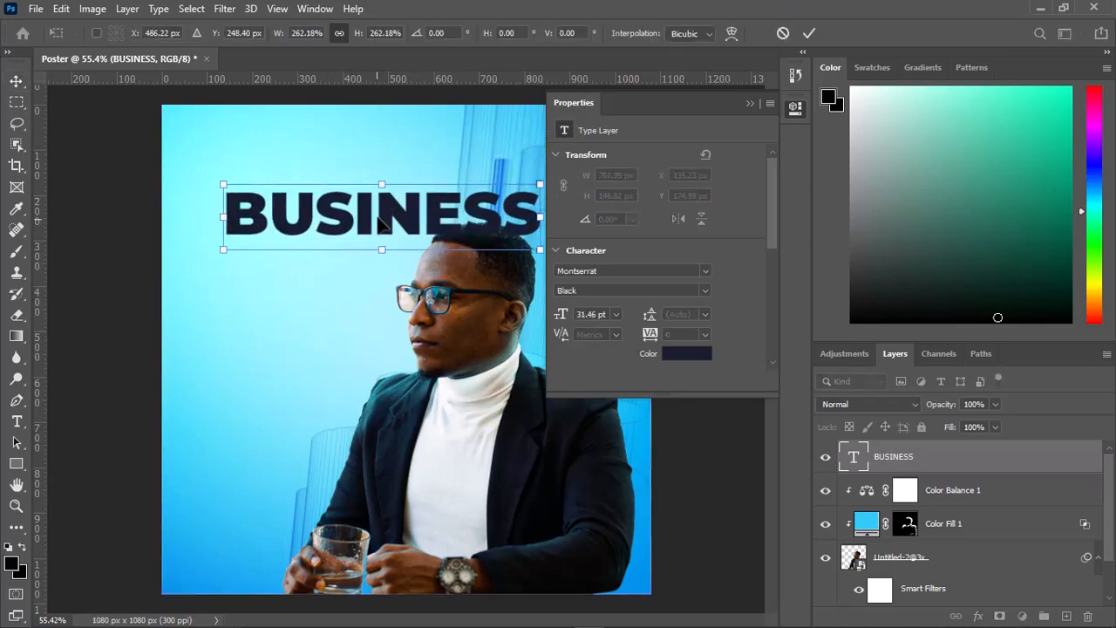
pyautogui.moveTo(386, 221); pyautogui.dragTo(344, 228)
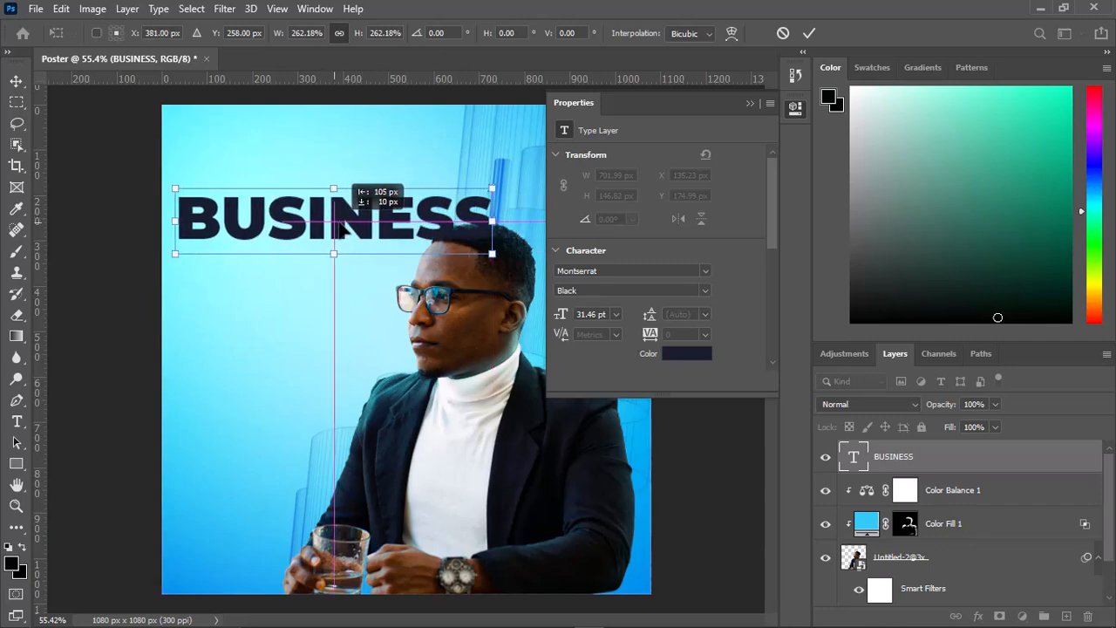
pyautogui.click(807, 34)
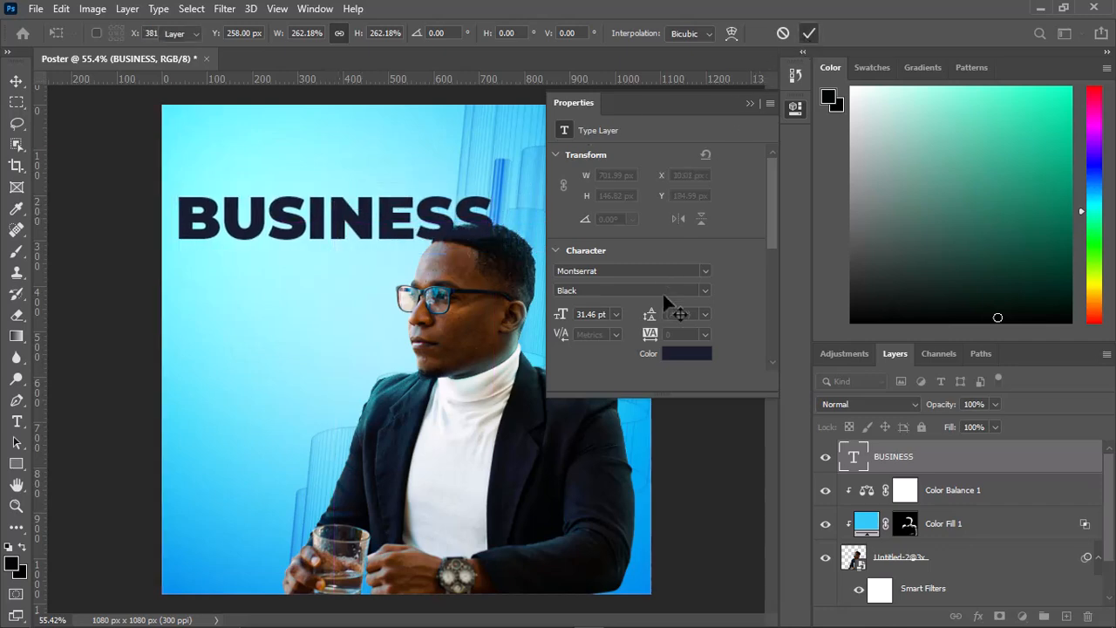
# Sample blues from the background for the BUSINESS text and settle on the dark blue bar's color, 1e86eb
pyautogui.click(671, 359)
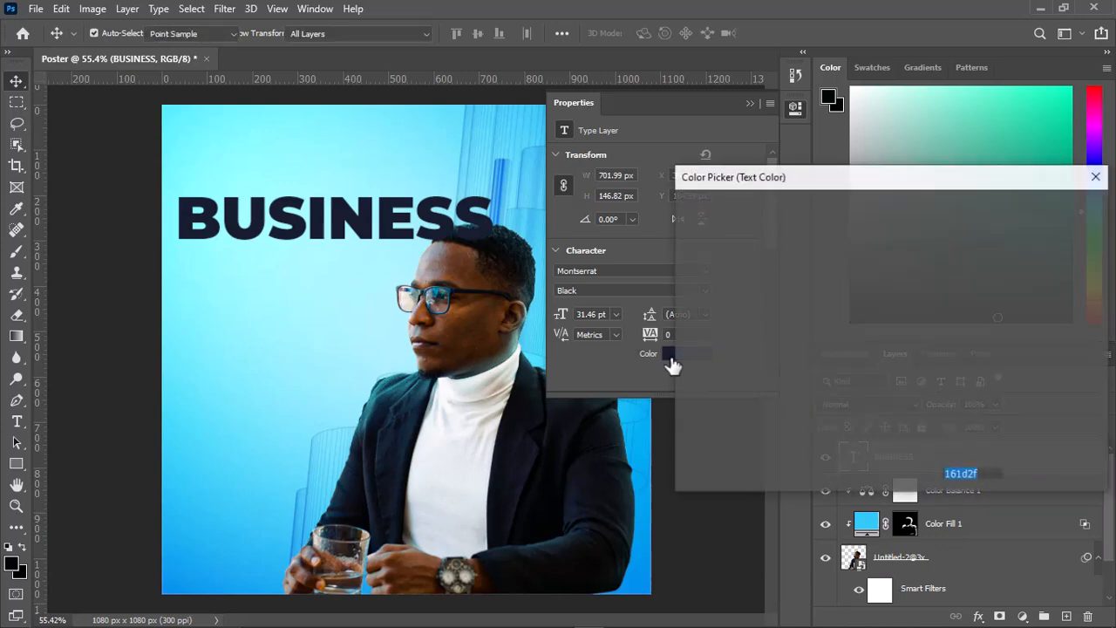
pyautogui.click(534, 335)
pyautogui.click(532, 338)
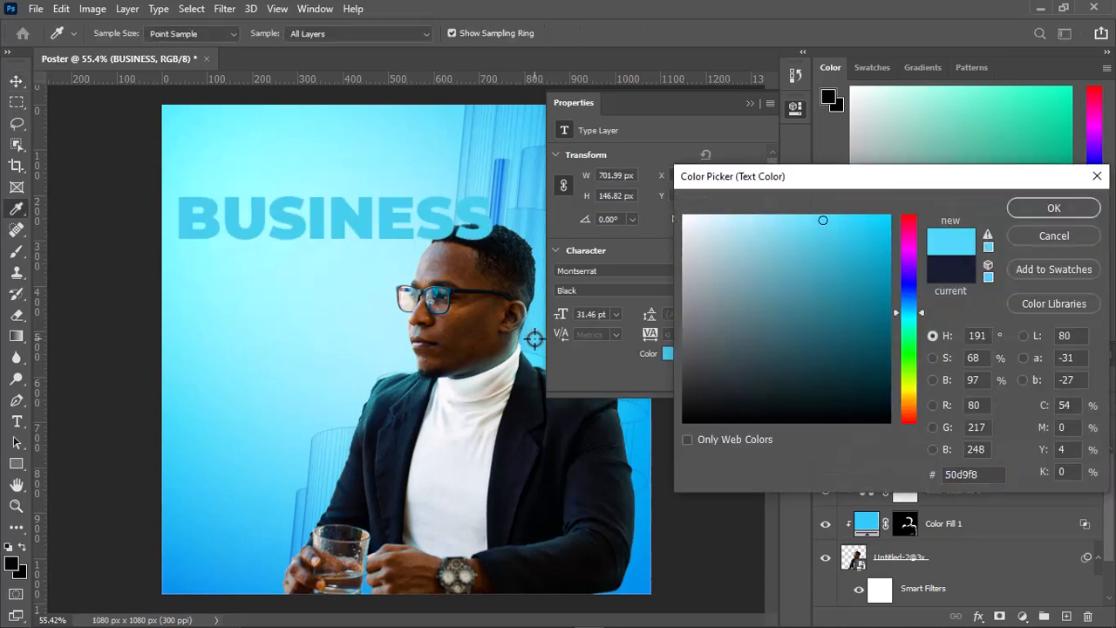
pyautogui.click(532, 188)
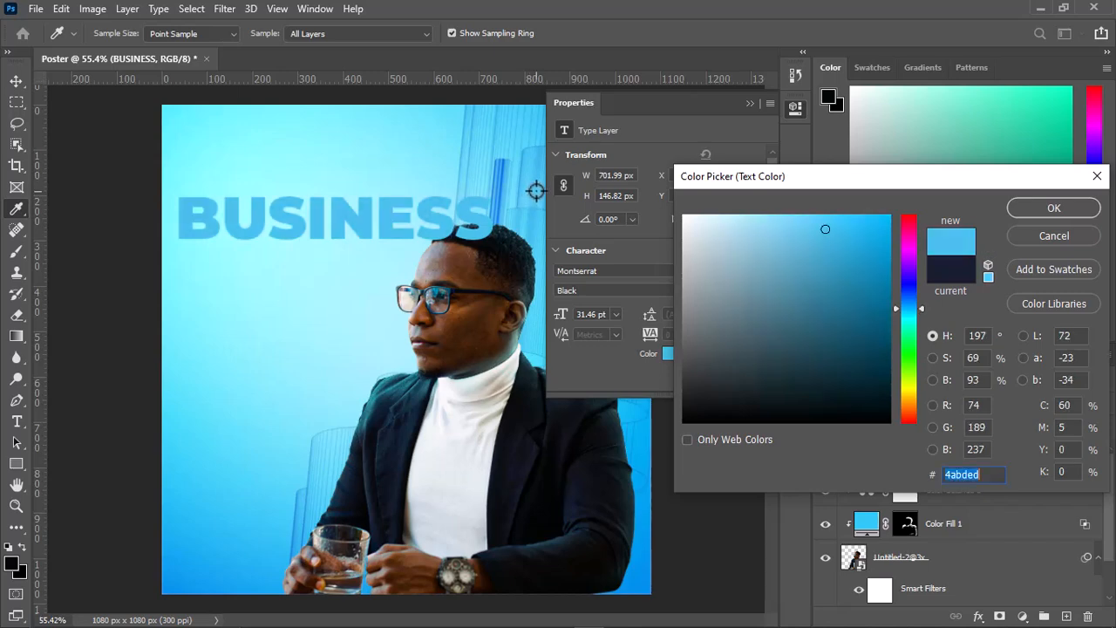
pyautogui.click(497, 166)
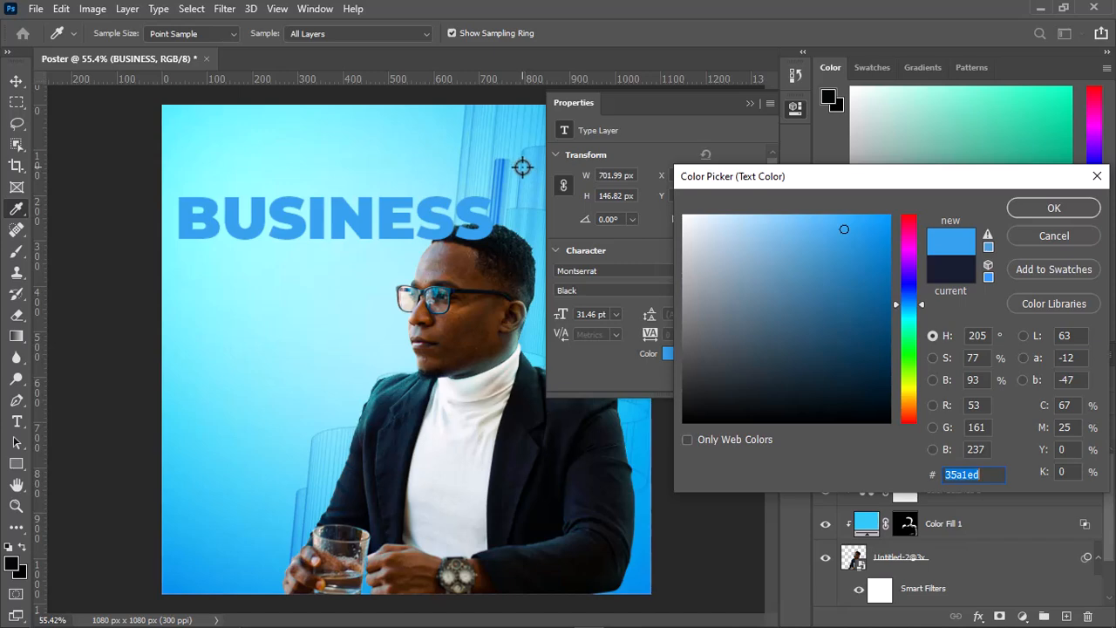
pyautogui.click(523, 170)
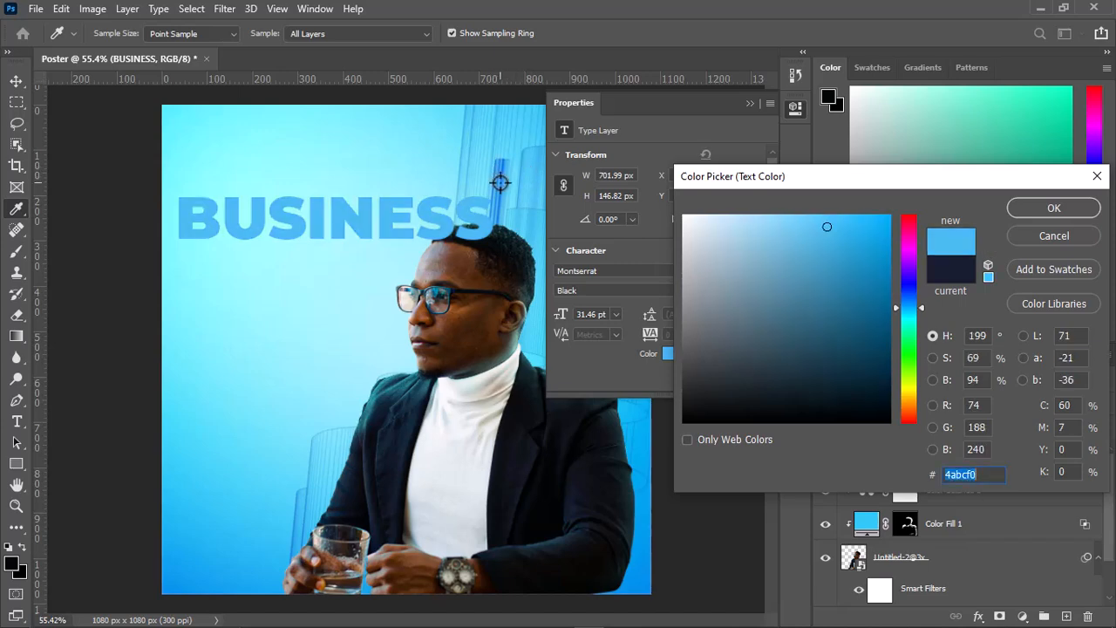
pyautogui.click(499, 181)
pyautogui.click(500, 189)
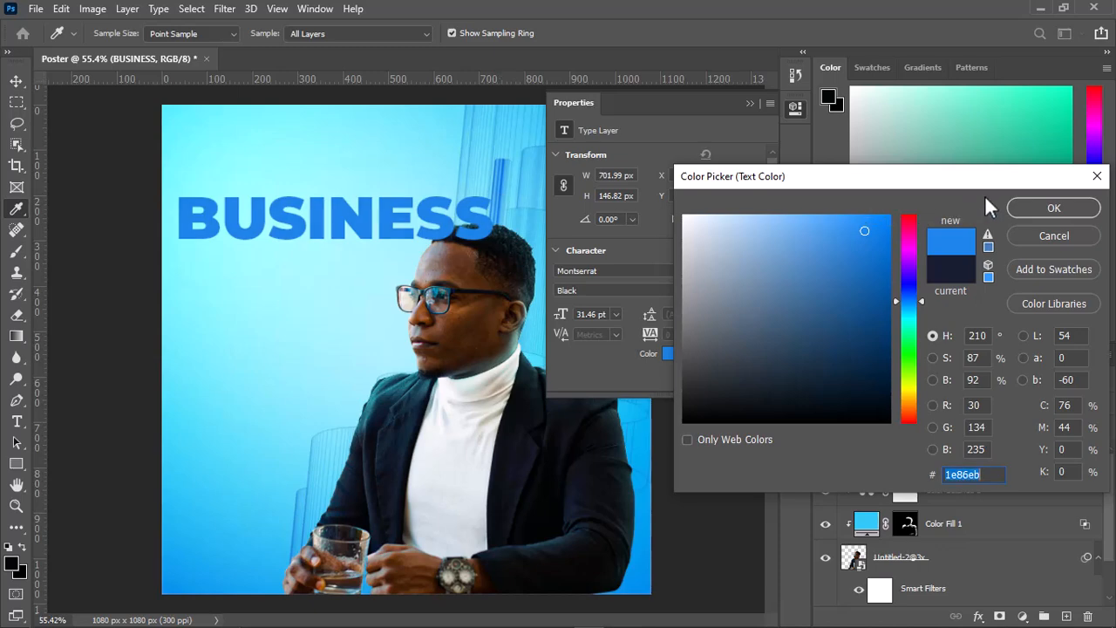
pyautogui.click(1037, 206)
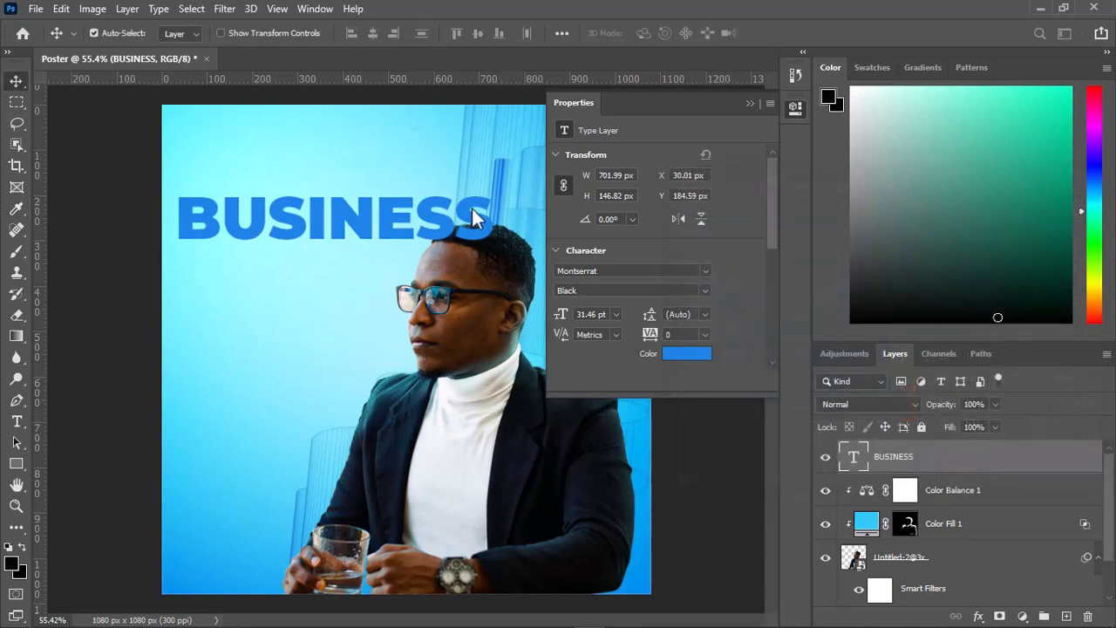
pyautogui.click(748, 103)
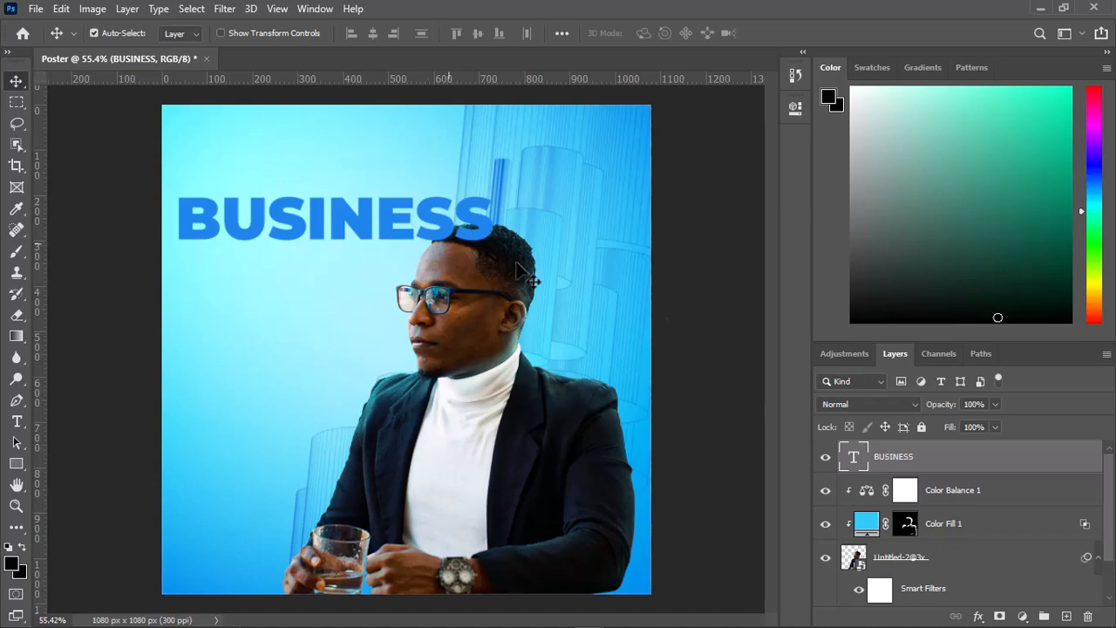
# Place the BUSINESS layer behind the portrait, directly above the background image, and duplicate the text three times in evenly spaced rows below
pyautogui.moveTo(967, 474); pyautogui.dragTo(947, 566)
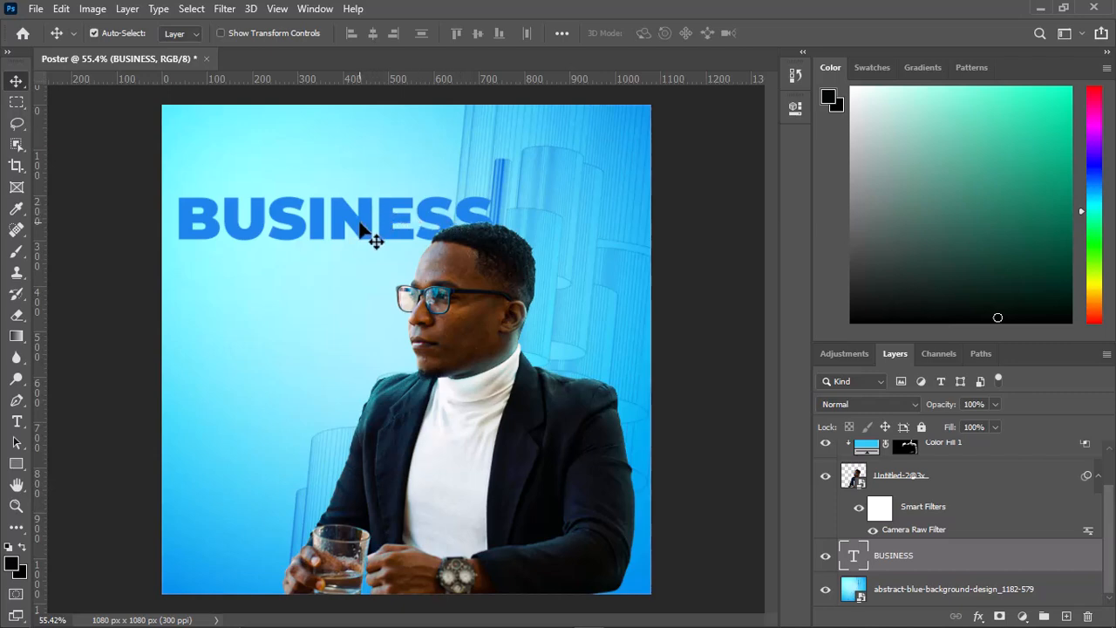
pyautogui.moveTo(364, 229); pyautogui.dragTo(366, 409)
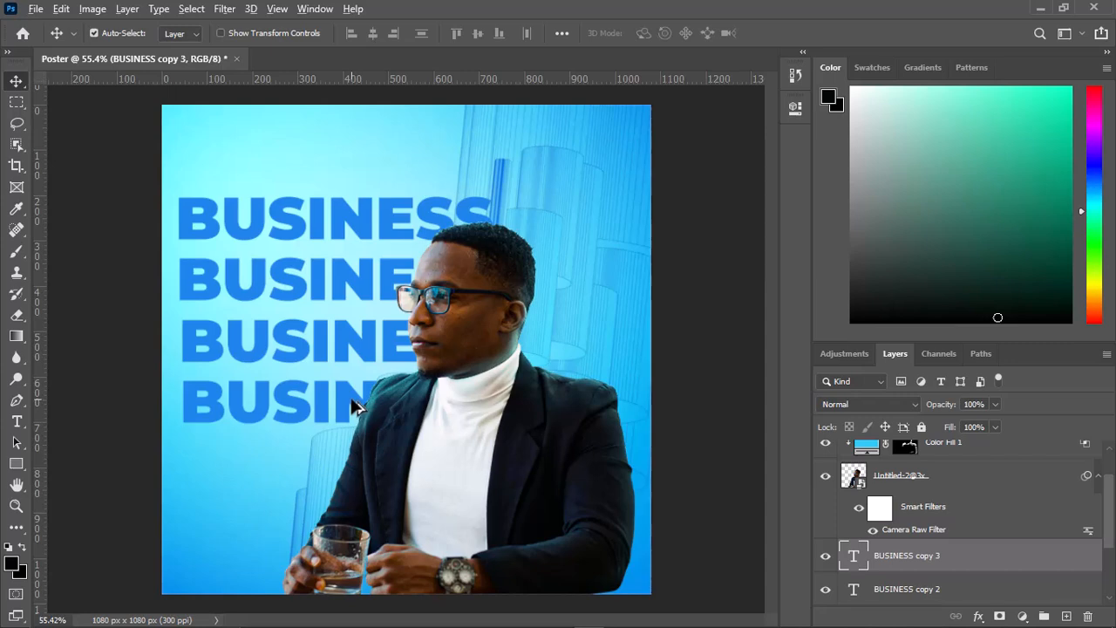
# Duplicate the lowest BUSINESS text as a fifth row and align all five rows along their left edges
pyautogui.moveTo(356, 407); pyautogui.dragTo(356, 469)
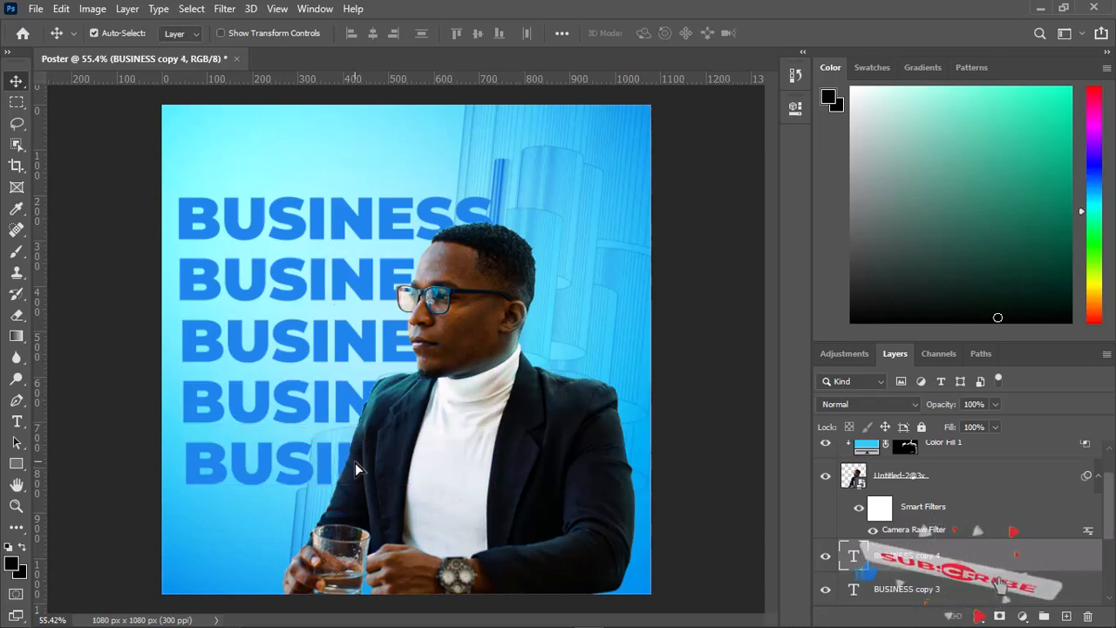
pyautogui.keyDown('shift'); pyautogui.click(253, 212); pyautogui.keyUp('shift')
pyautogui.keyDown('shift'); pyautogui.click(255, 273); pyautogui.keyUp('shift')
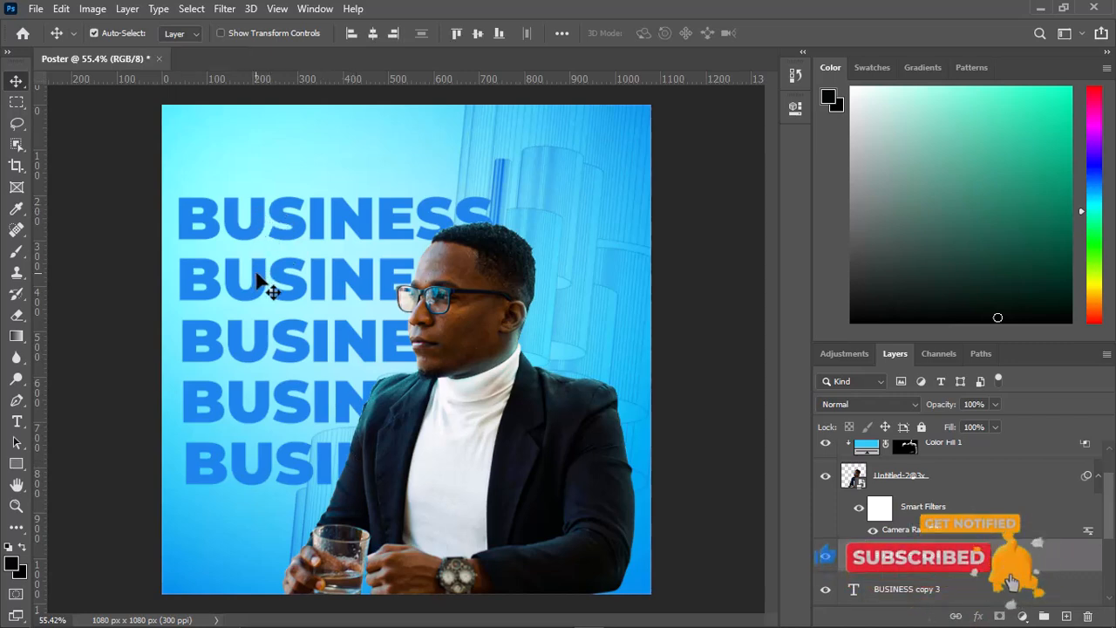
pyautogui.keyDown('shift'); pyautogui.click(261, 399); pyautogui.keyUp('shift')
pyautogui.scroll(-4, 1054, 579)
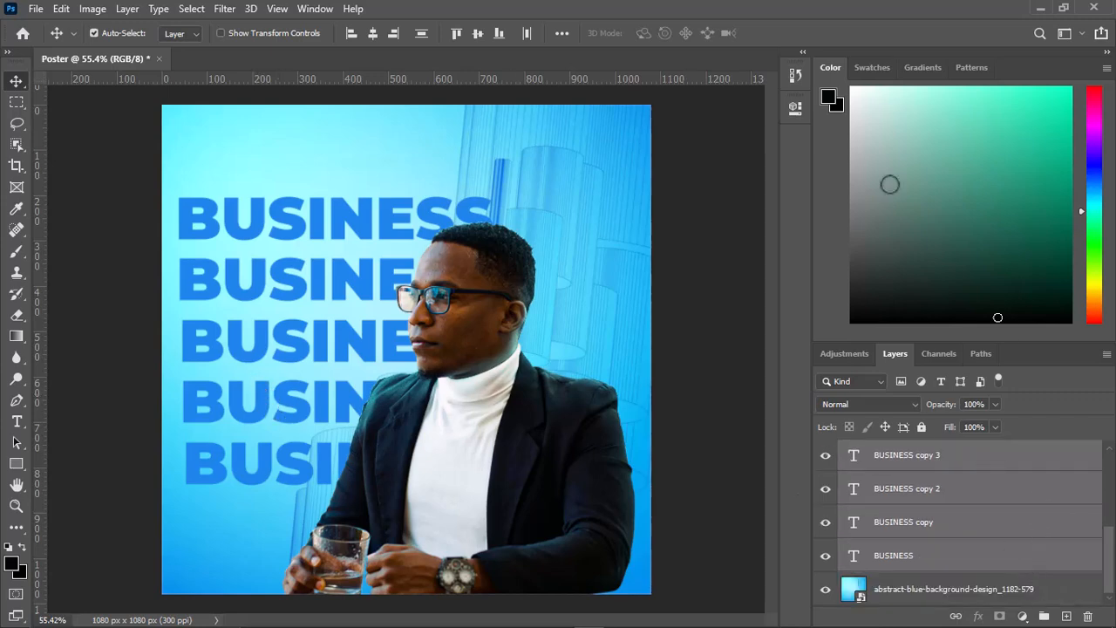
pyautogui.click(352, 35)
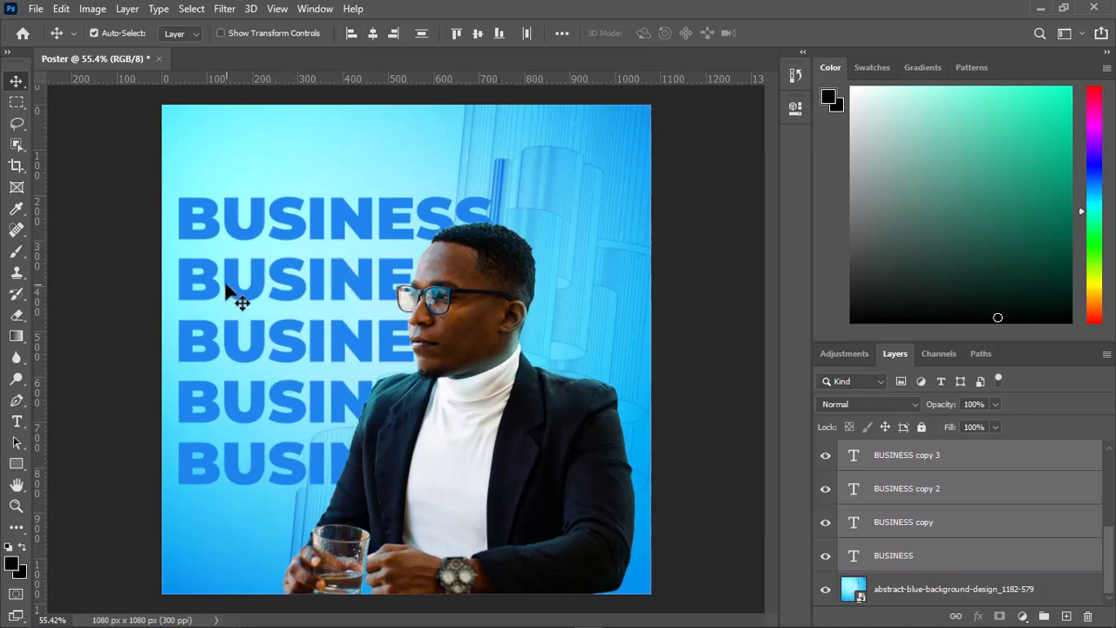
pyautogui.click(692, 323)
# Lower the opacity of the four lower BUSINESS rows to 16% and convert them into one smart object
pyautogui.click(301, 344)
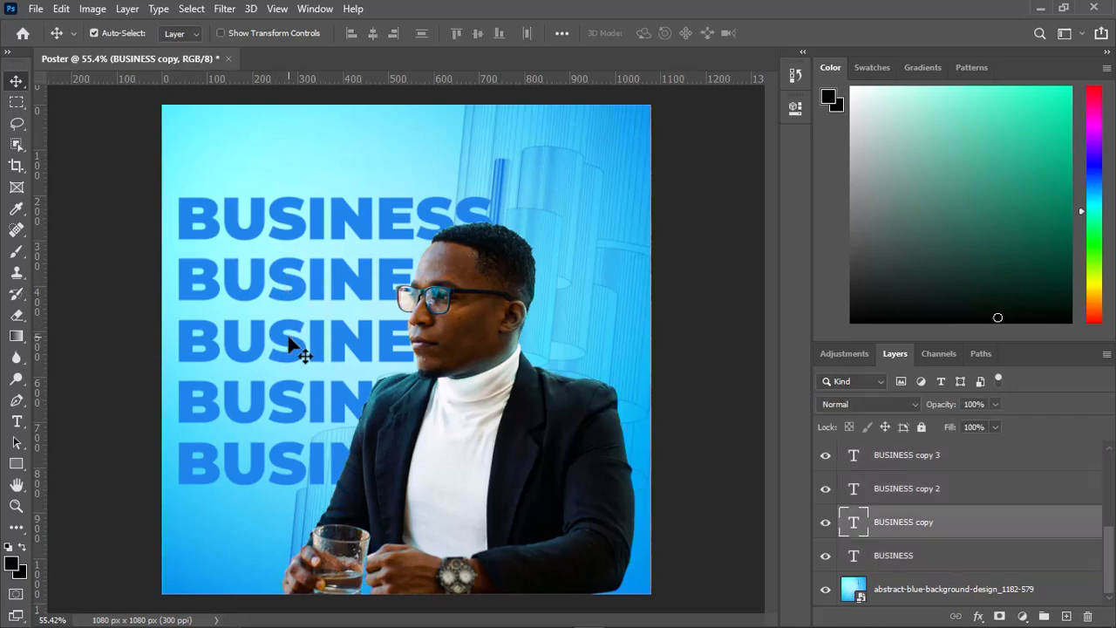
pyautogui.keyDown('shift'); pyautogui.click(290, 399); pyautogui.keyUp('shift')
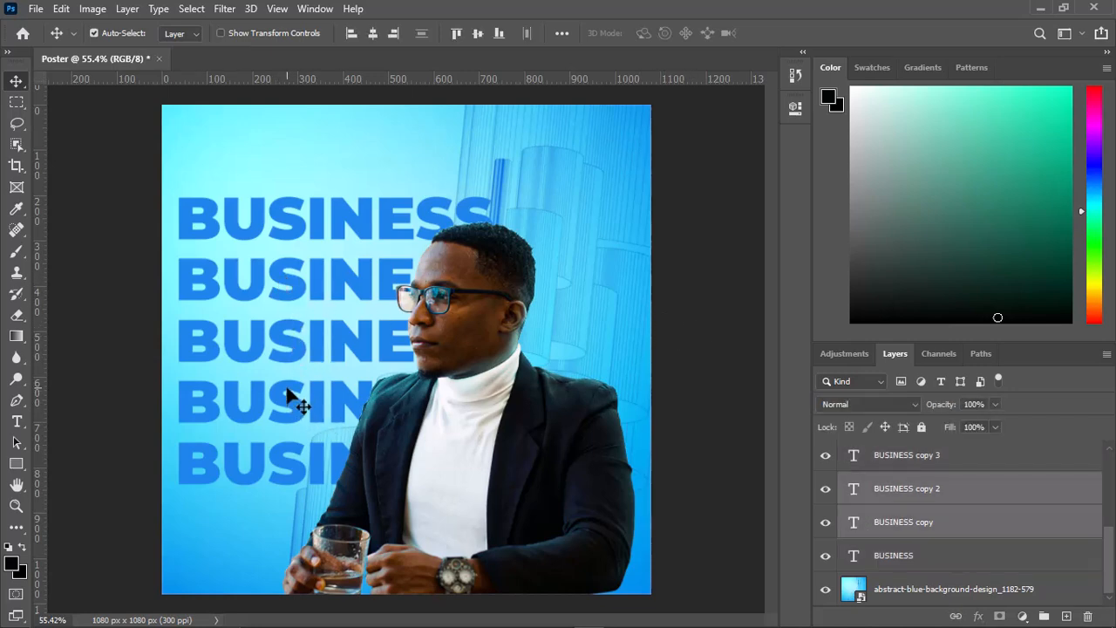
pyautogui.keyDown('shift'); pyautogui.click(302, 458); pyautogui.keyUp('shift')
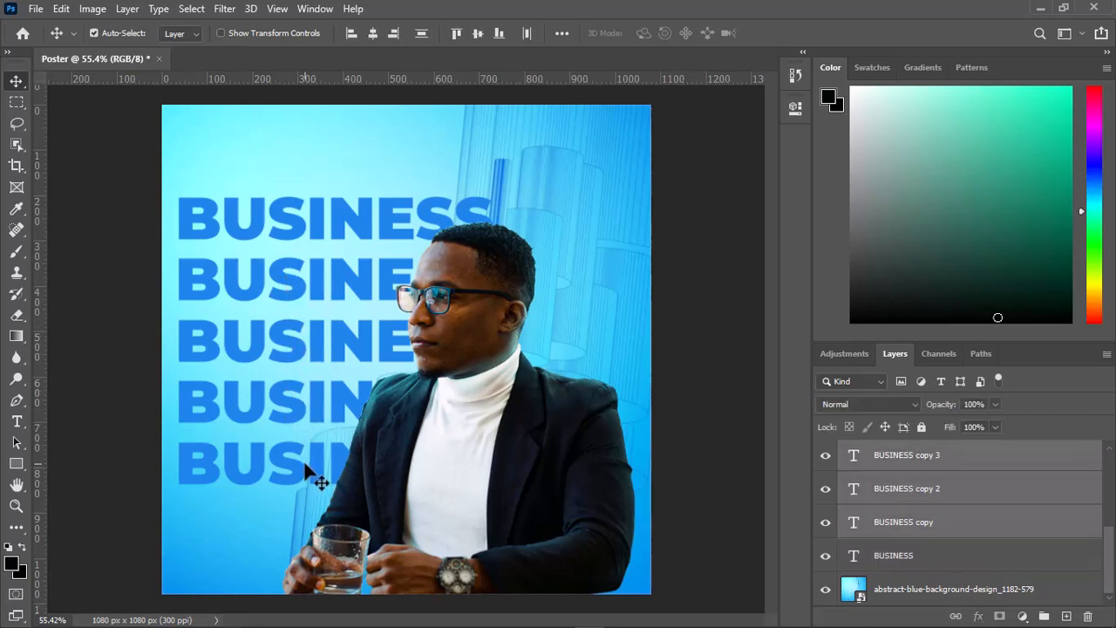
pyautogui.click(993, 404)
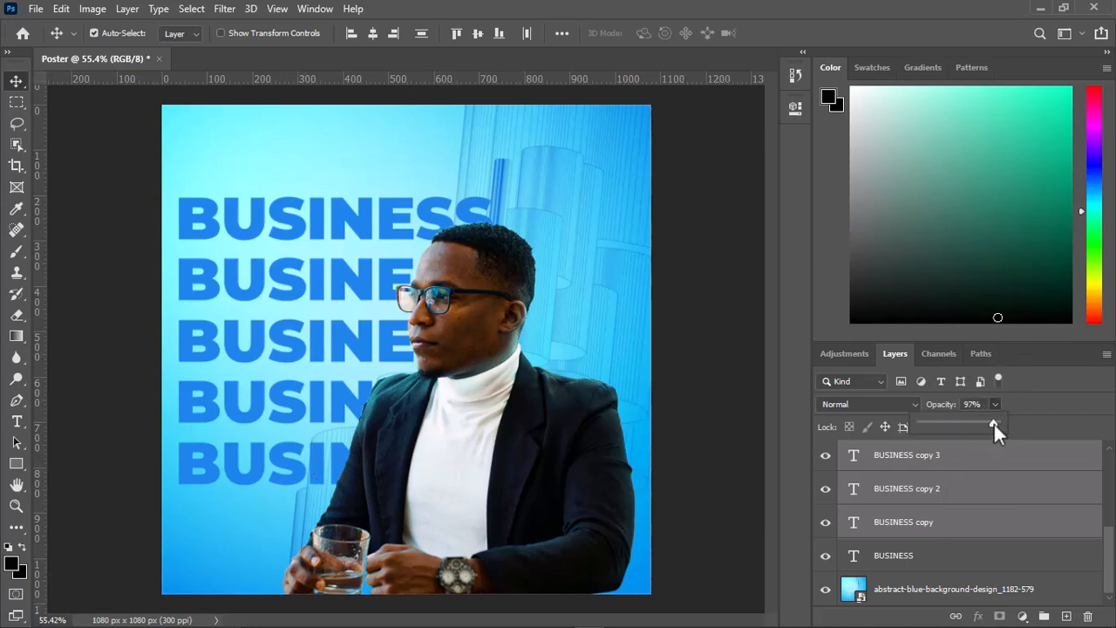
pyautogui.moveTo(944, 421); pyautogui.dragTo(933, 422)
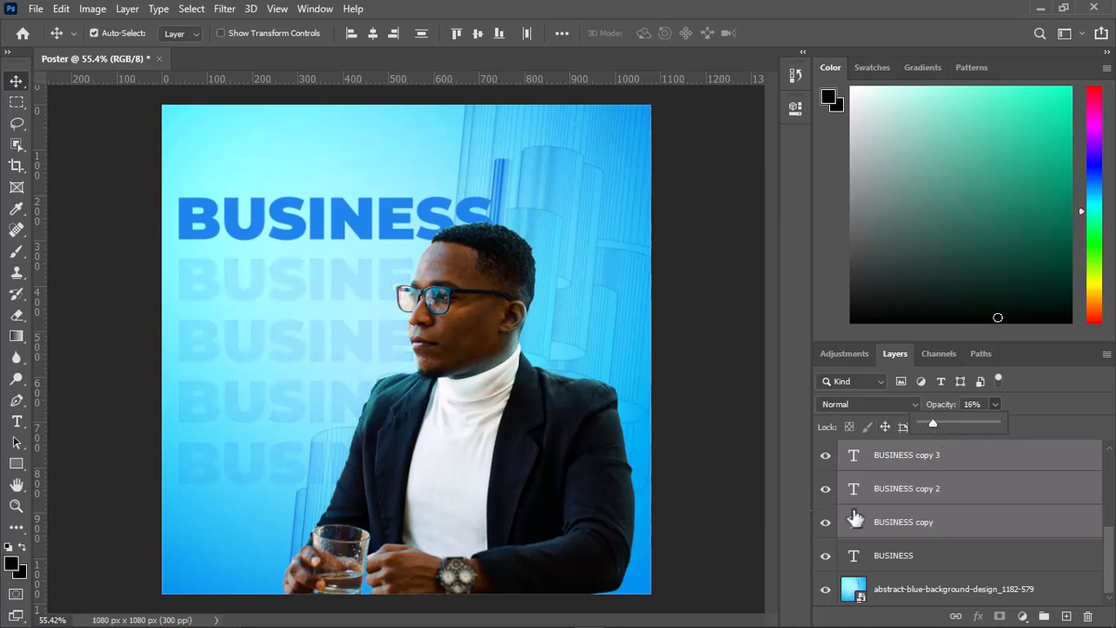
pyautogui.rightClick(958, 523)
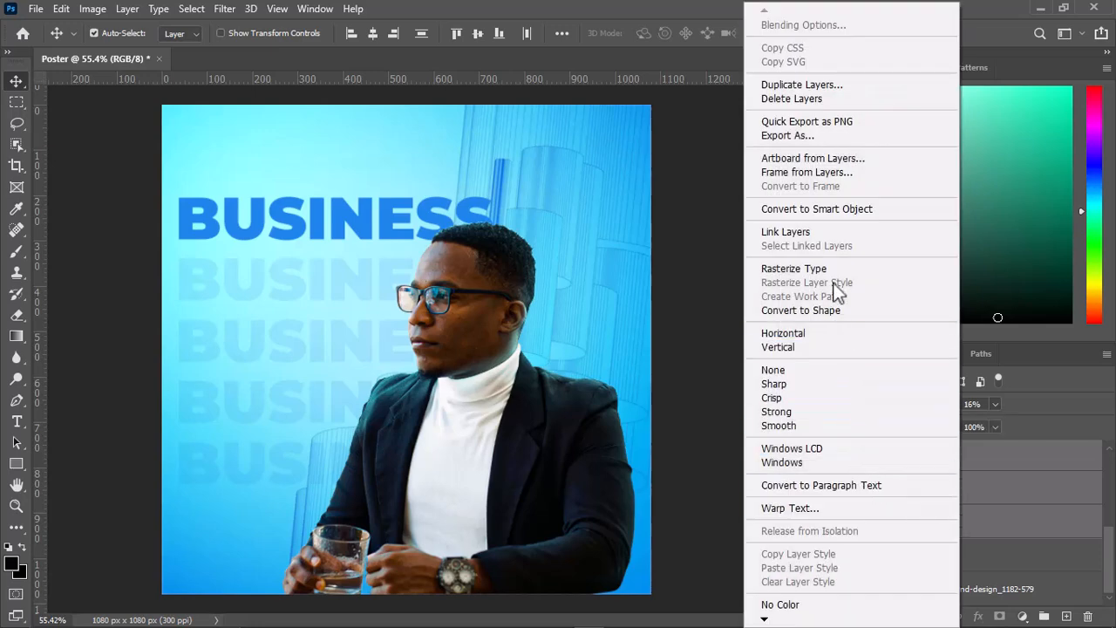
pyautogui.click(840, 208)
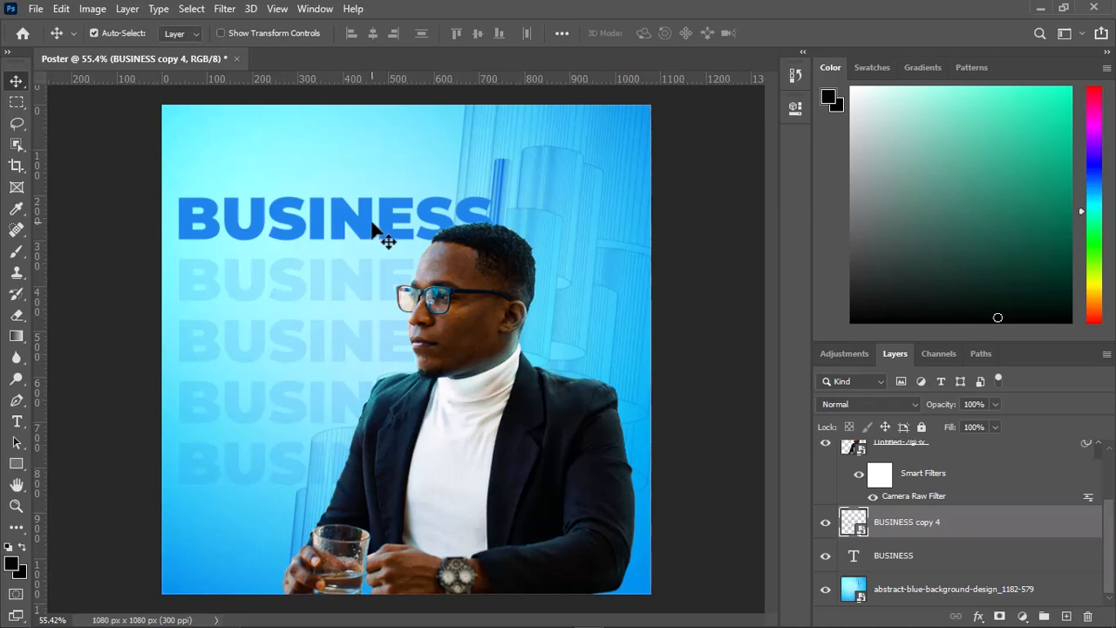
# Fine-tune the position of the solid BUSINESS text, keeping it left-aligned with and evenly spaced above the faded rows
pyautogui.click(411, 224)
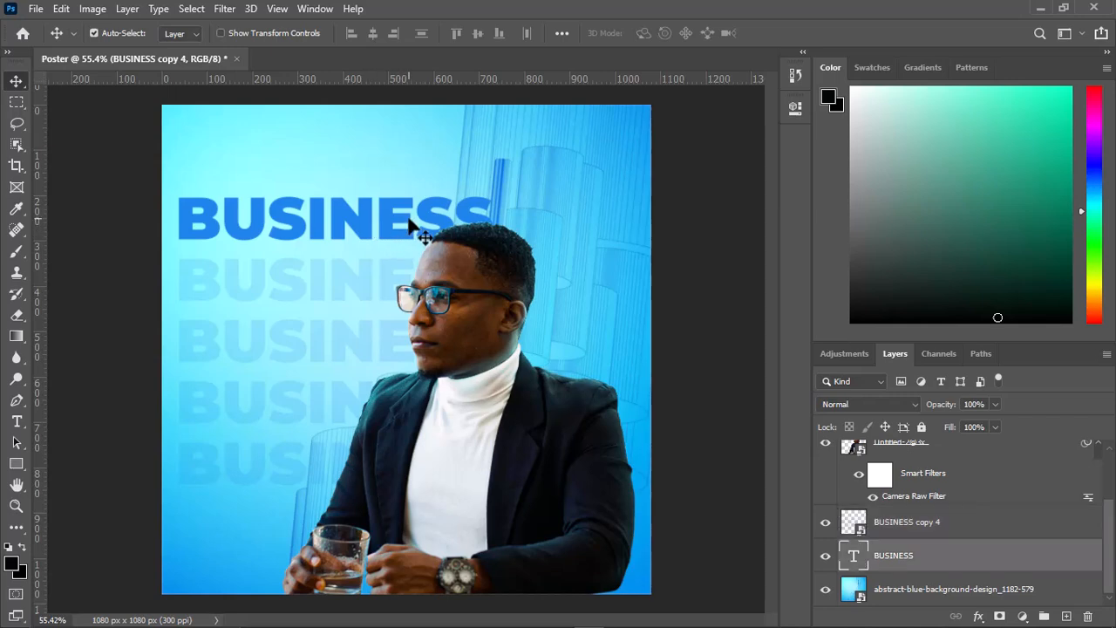
pyautogui.moveTo(424, 219); pyautogui.dragTo(427, 215)
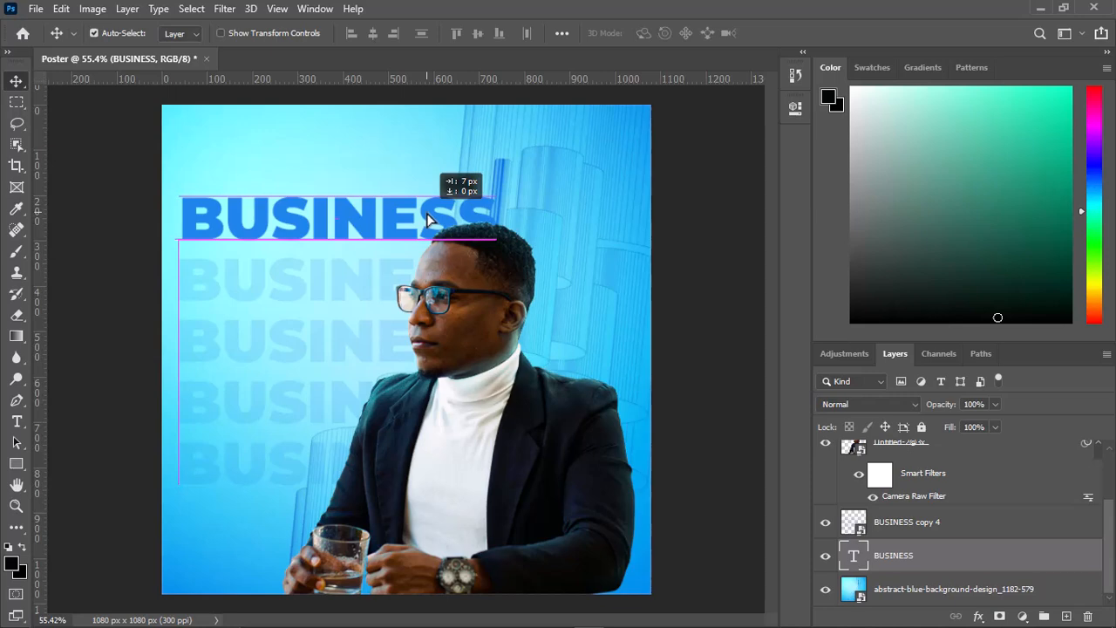
pyautogui.moveTo(427, 215); pyautogui.dragTo(425, 221)
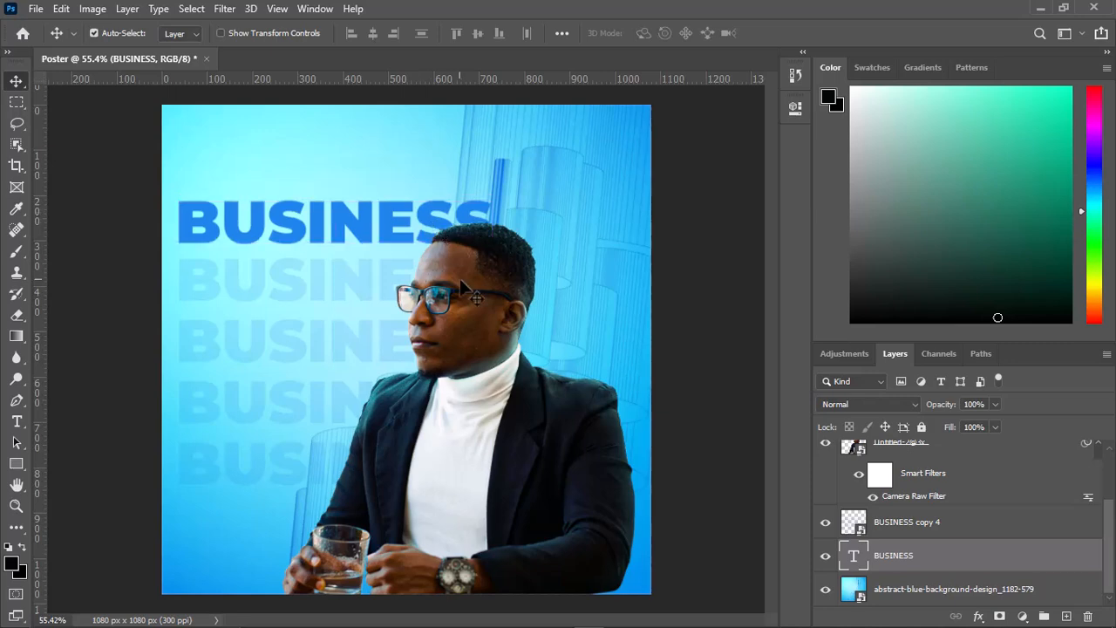
pyautogui.press('Up')
pyautogui.press('Up')
pyautogui.press('Up')
pyautogui.press('Up')
pyautogui.press('Up')
pyautogui.press('Up')
pyautogui.press('Up')
pyautogui.press('Up')
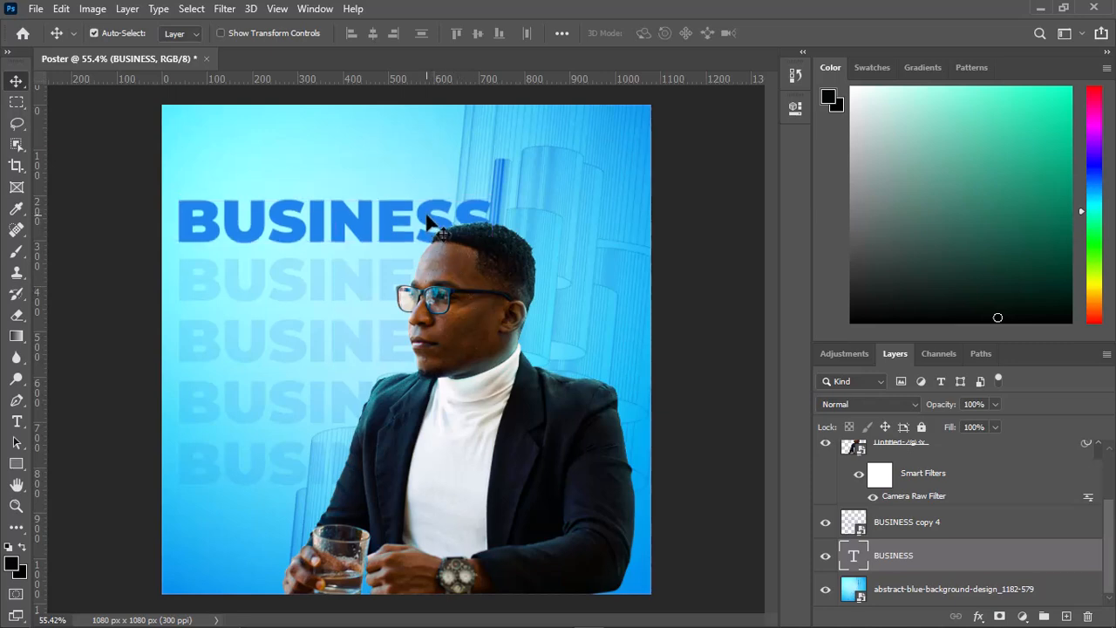
pyautogui.click(692, 320)
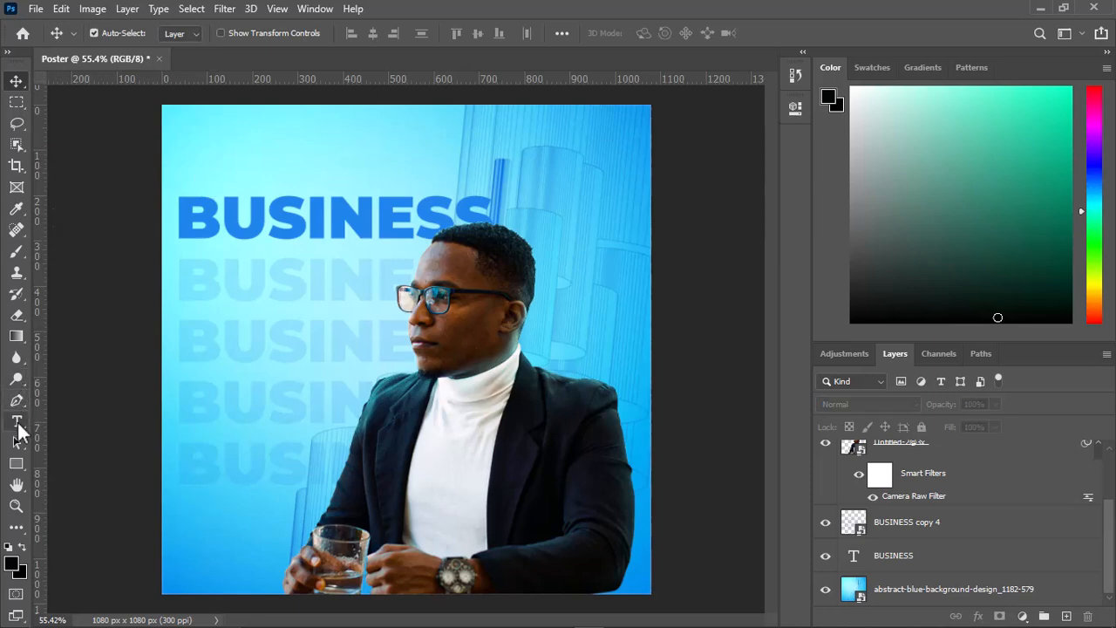
# Add the text "The" in 12 pt Montserrat above the BUSINESS heading and set its style to Regular
pyautogui.click(17, 420)
pyautogui.click(191, 166)
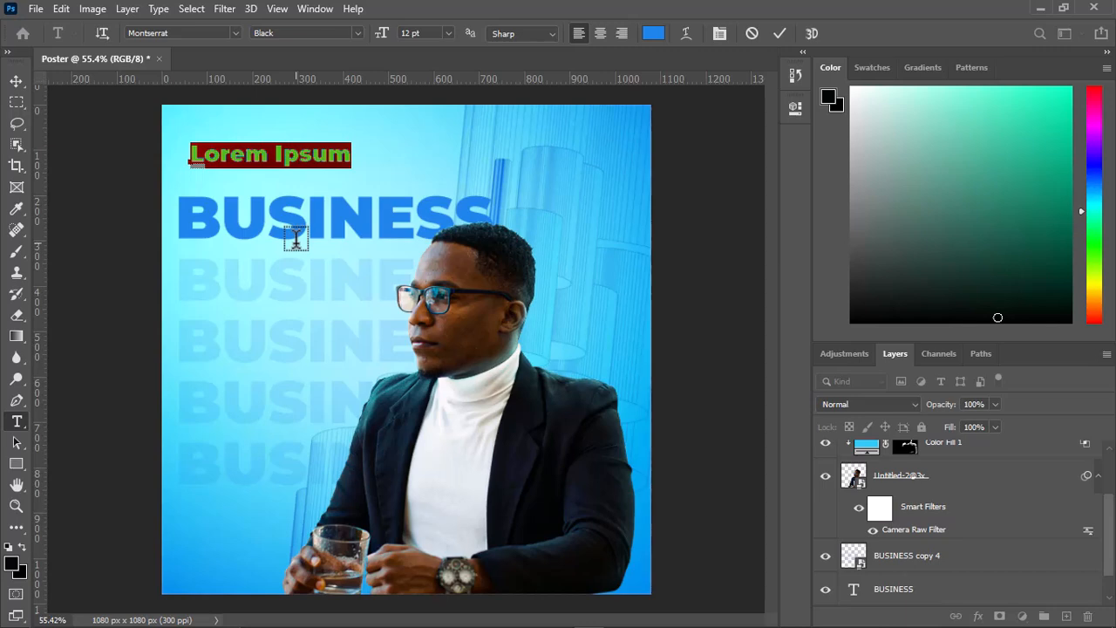
pyautogui.write('The')
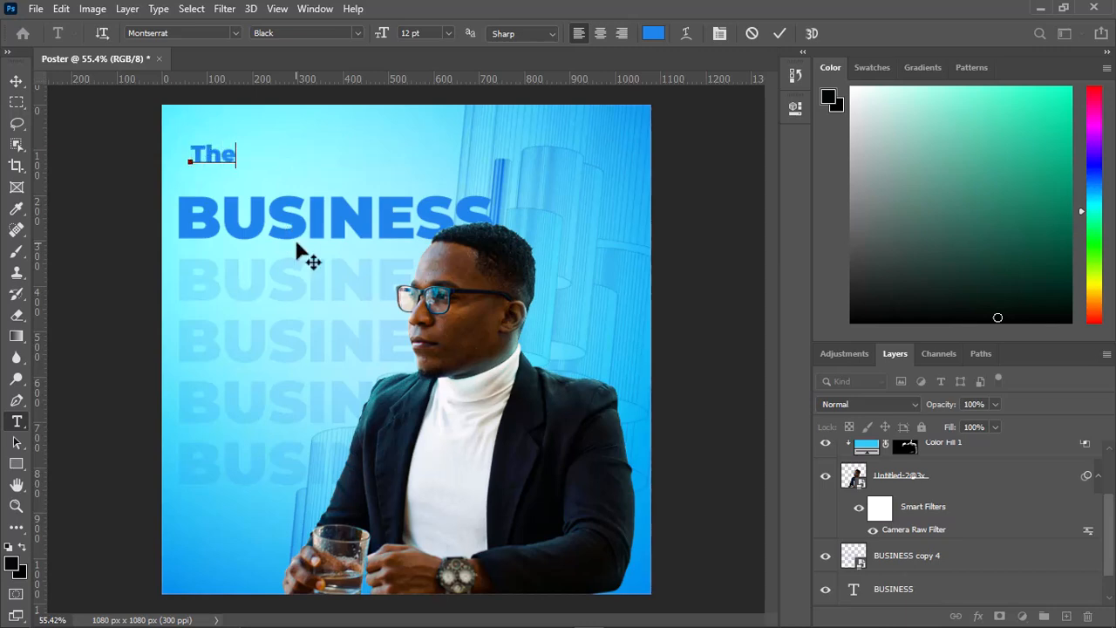
pyautogui.click(781, 33)
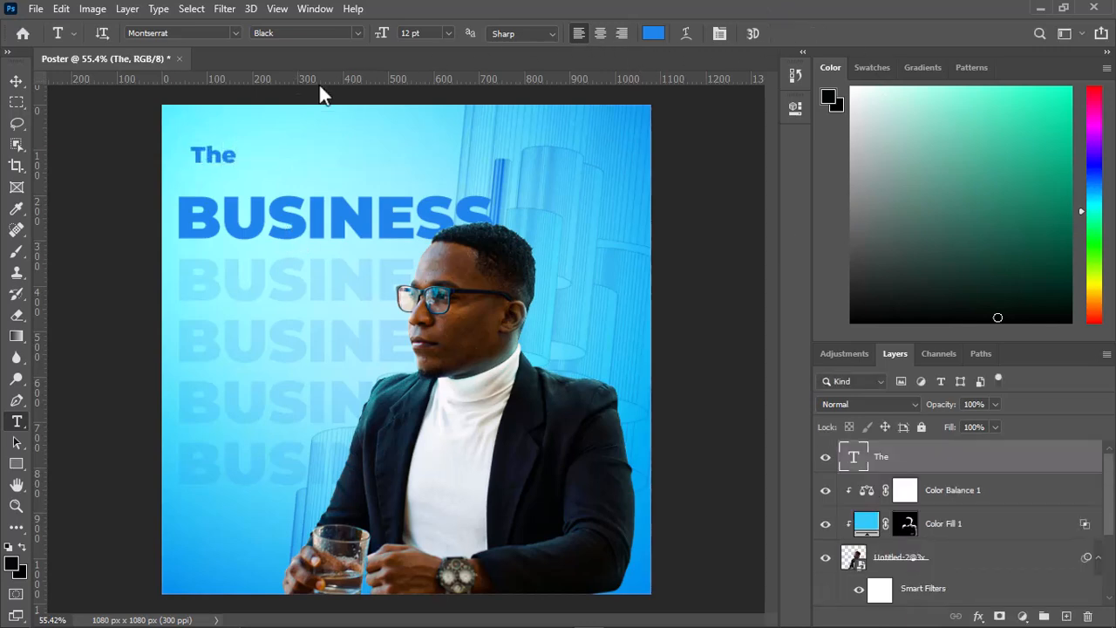
pyautogui.click(355, 34)
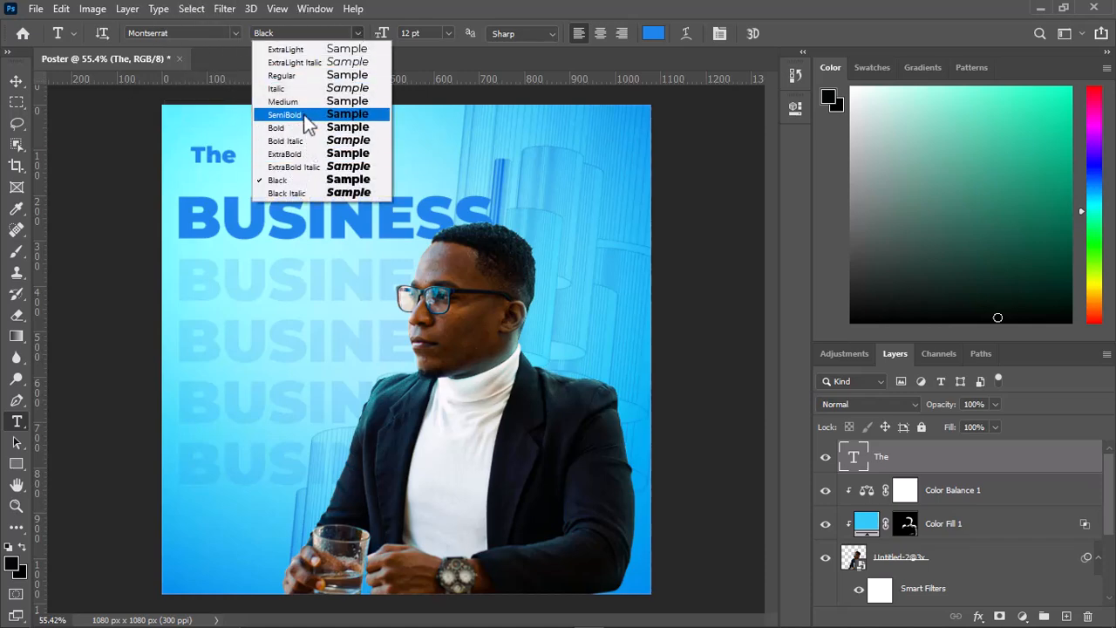
pyautogui.click(306, 75)
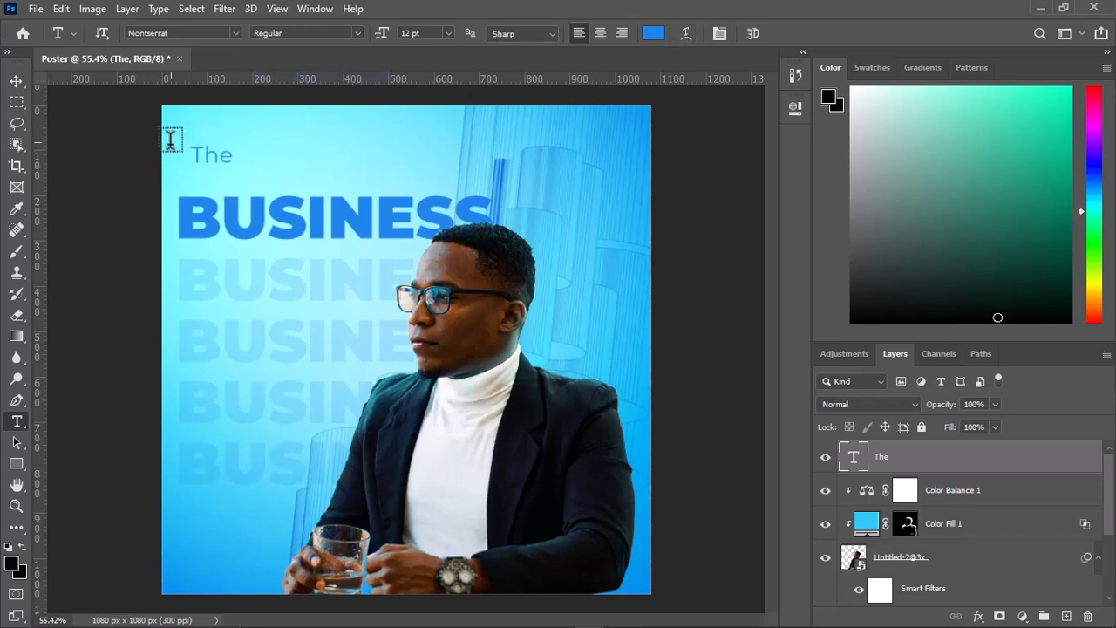
# Move the word "The" directly above the B of BUSINESS, near the heading's left edge
pyautogui.click(15, 81)
pyautogui.moveTo(209, 160); pyautogui.dragTo(180, 185)
pyautogui.press('Up')
pyautogui.press('Up')
pyautogui.press('Up')
# Try several colors for the word "The" and settle on near-black 040c15 sampled from the man's glasses frame
pyautogui.click(794, 107)
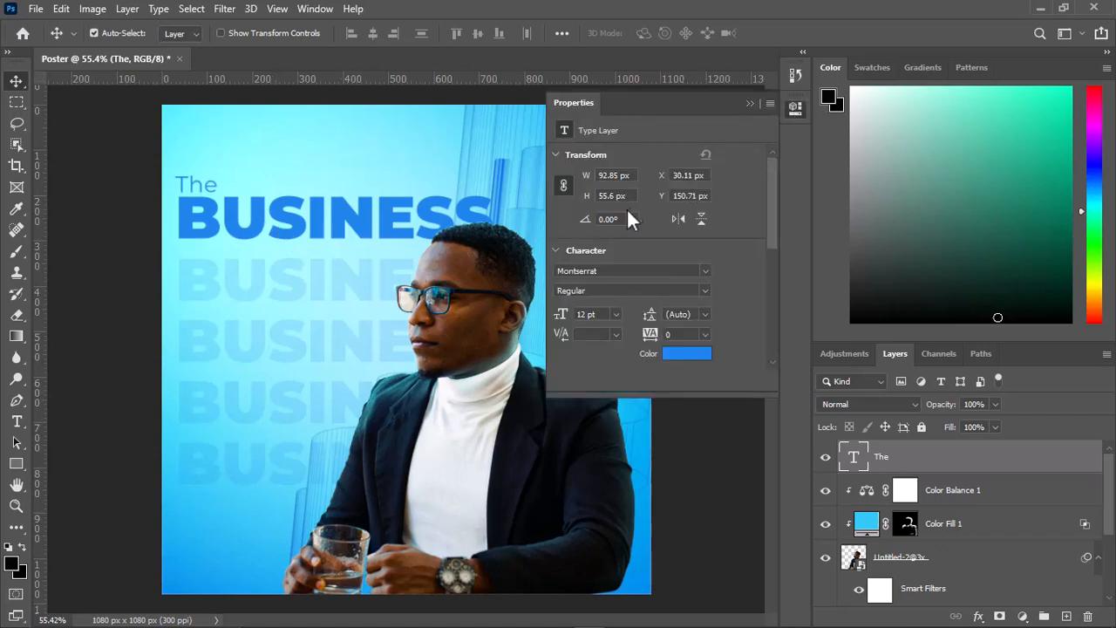
pyautogui.click(680, 355)
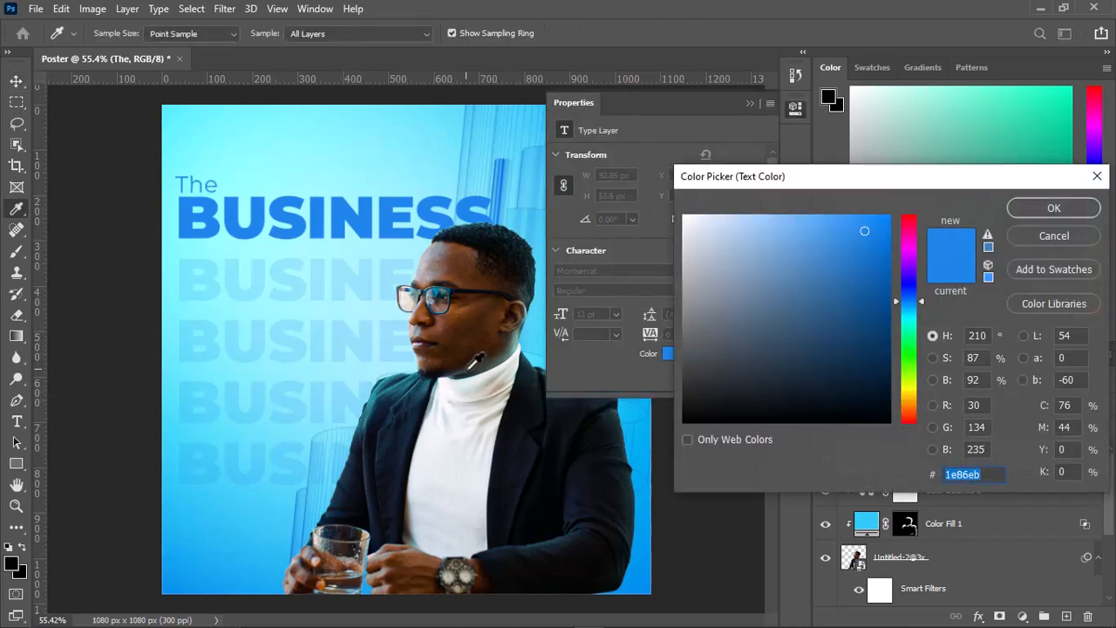
pyautogui.click(467, 329)
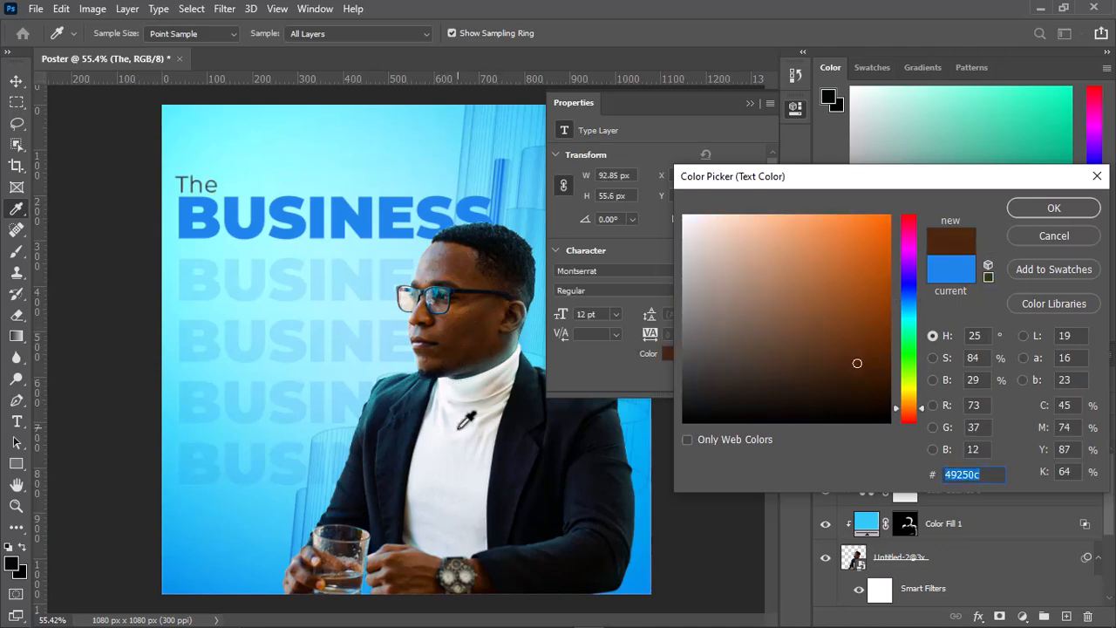
pyautogui.click(464, 392)
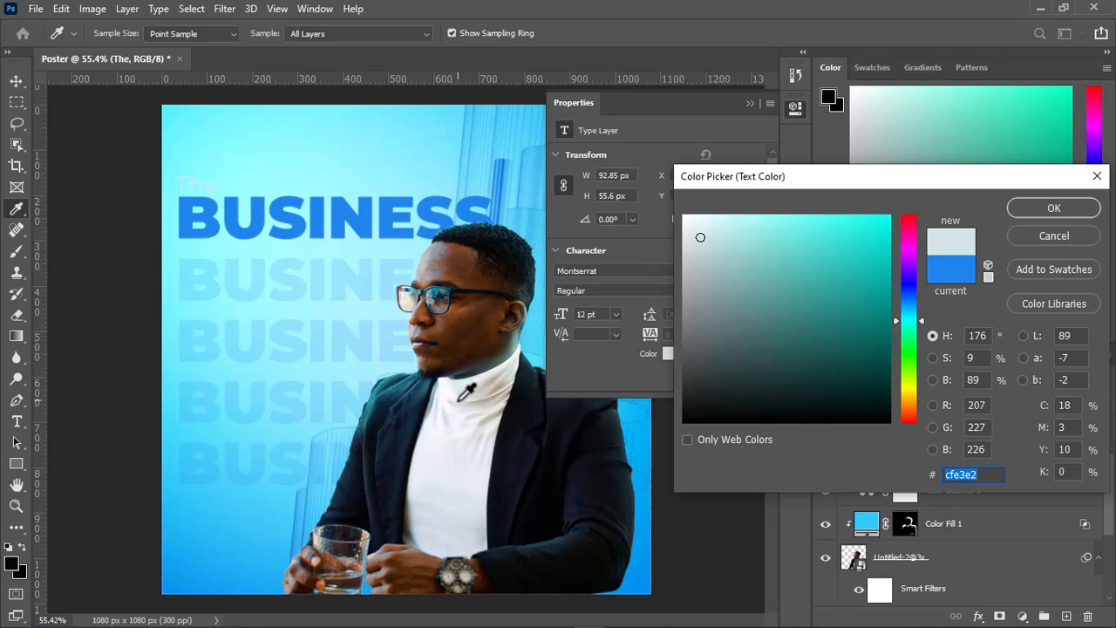
pyautogui.moveTo(722, 221)
pyautogui.mouseDown()
pyautogui.moveTo(677, 217)
pyautogui.moveTo(681, 195)
pyautogui.mouseUp()
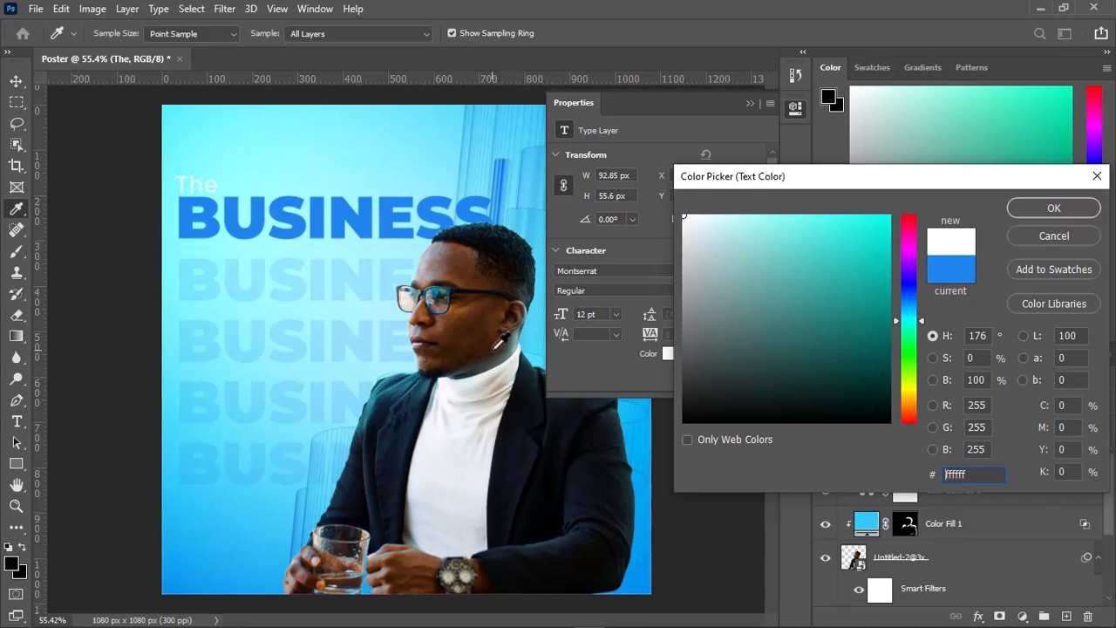
pyautogui.click(468, 284)
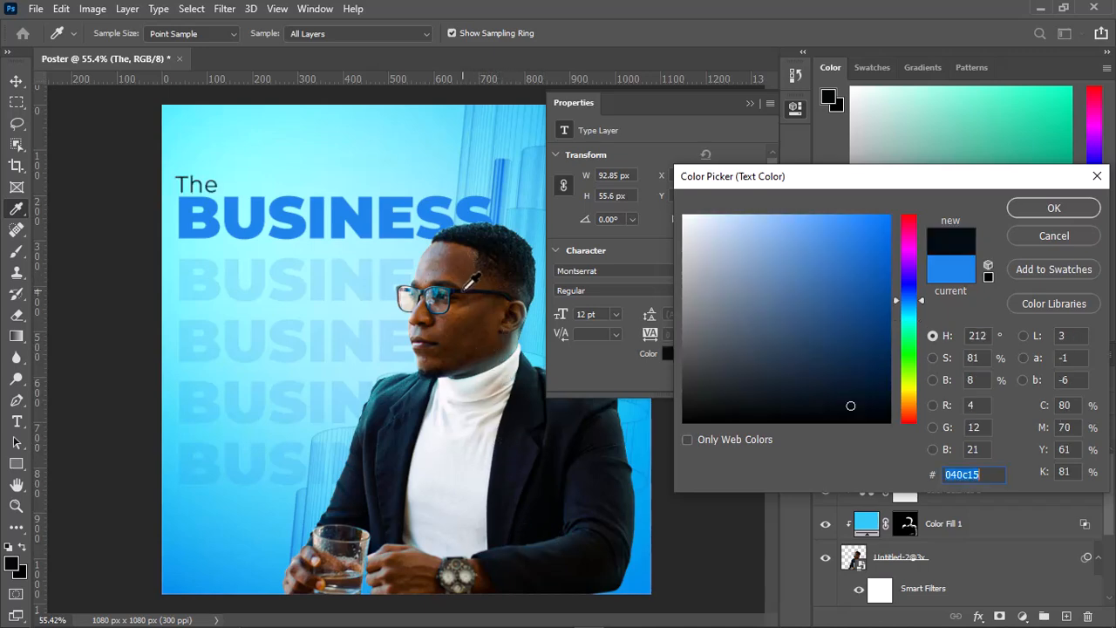
pyautogui.click(1053, 209)
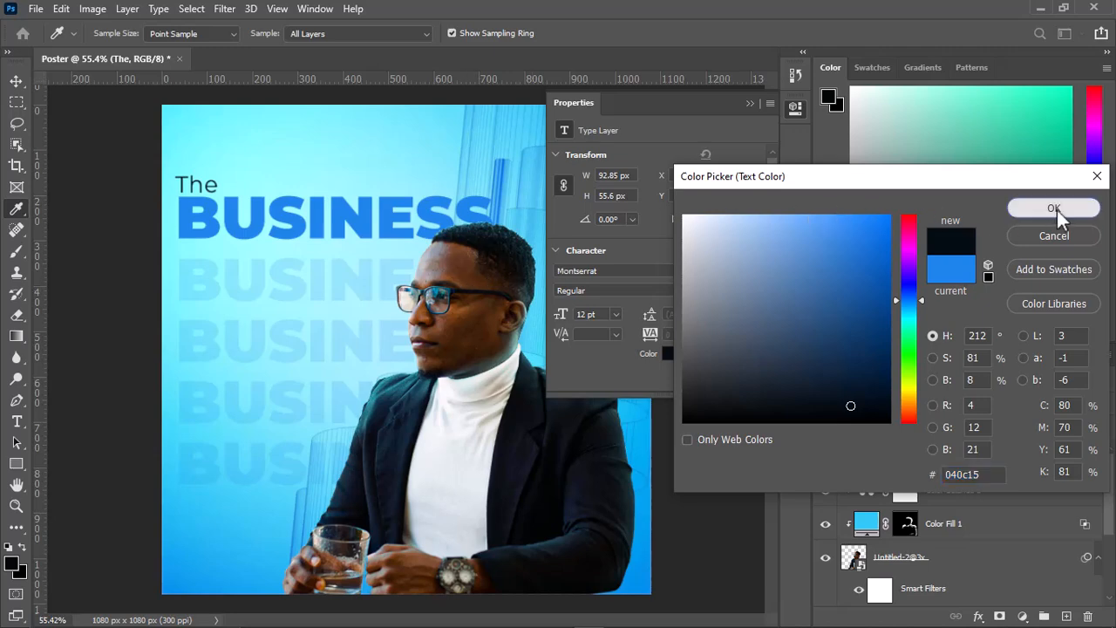
# Duplicate the solid BUSINESS text over the first faded row and change the copy's wording to "FORUM"
pyautogui.press('v')
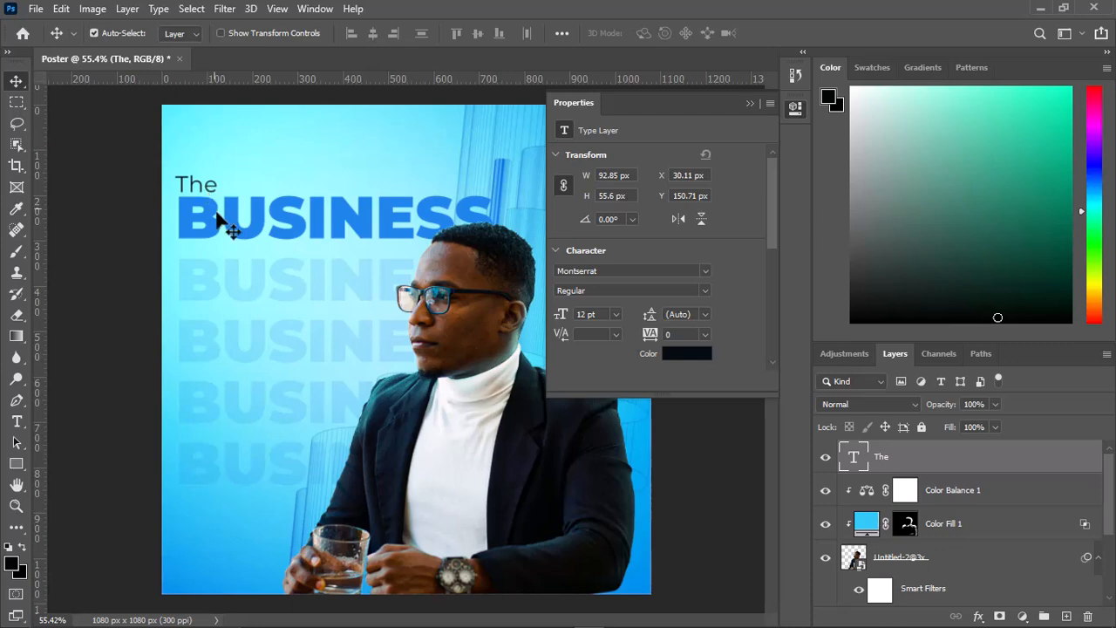
pyautogui.click(246, 240)
pyautogui.moveTo(237, 232); pyautogui.dragTo(244, 294)
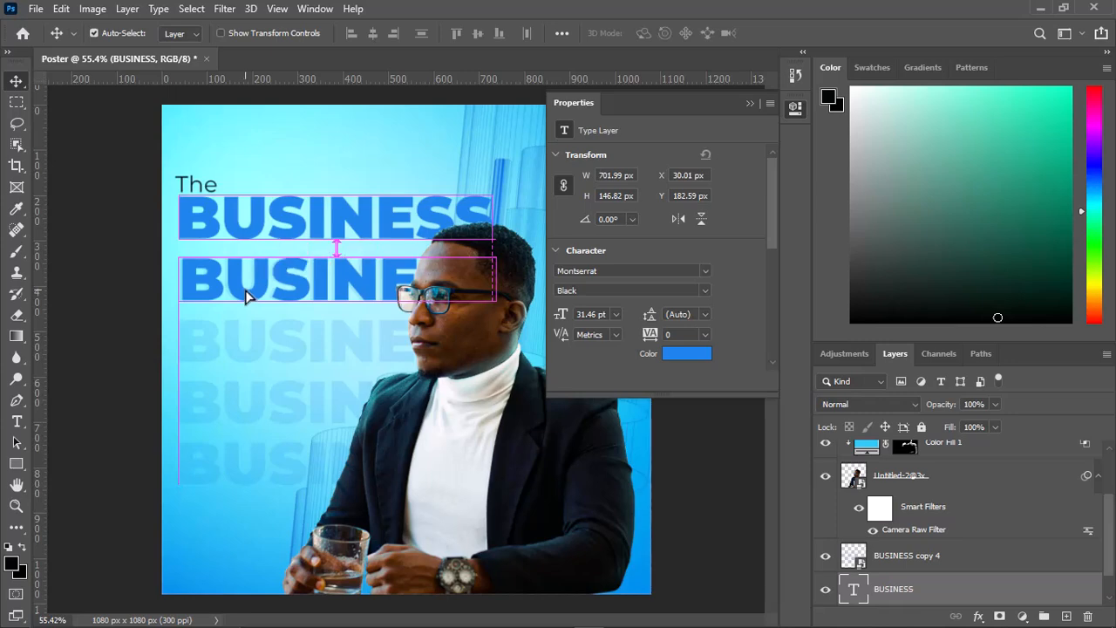
pyautogui.click(17, 423)
pyautogui.click(377, 287)
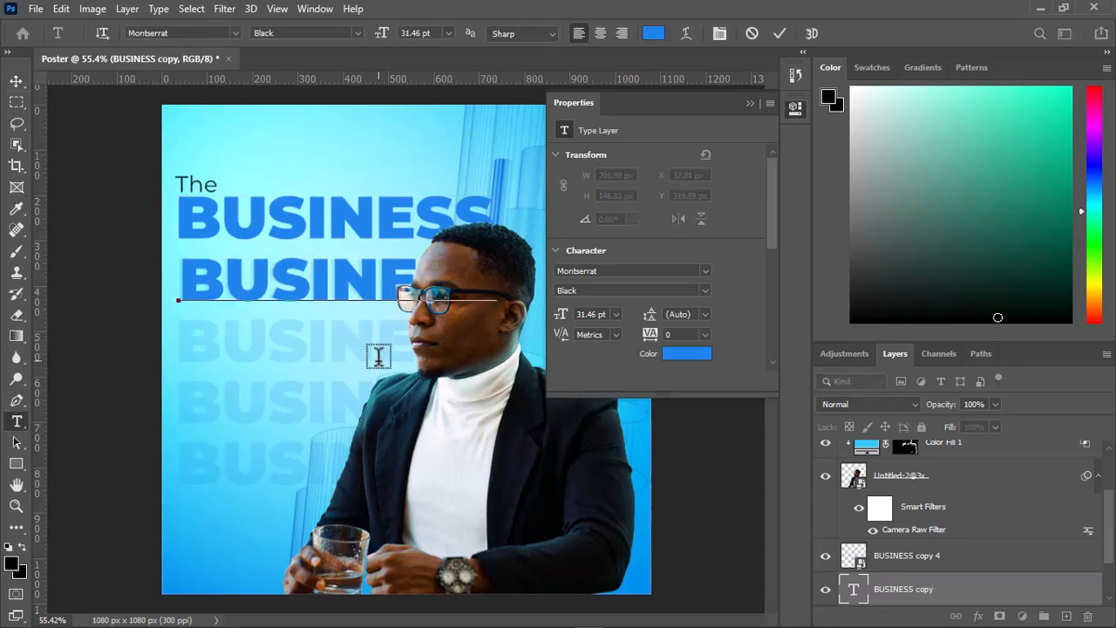
pyautogui.press('BackSpace')
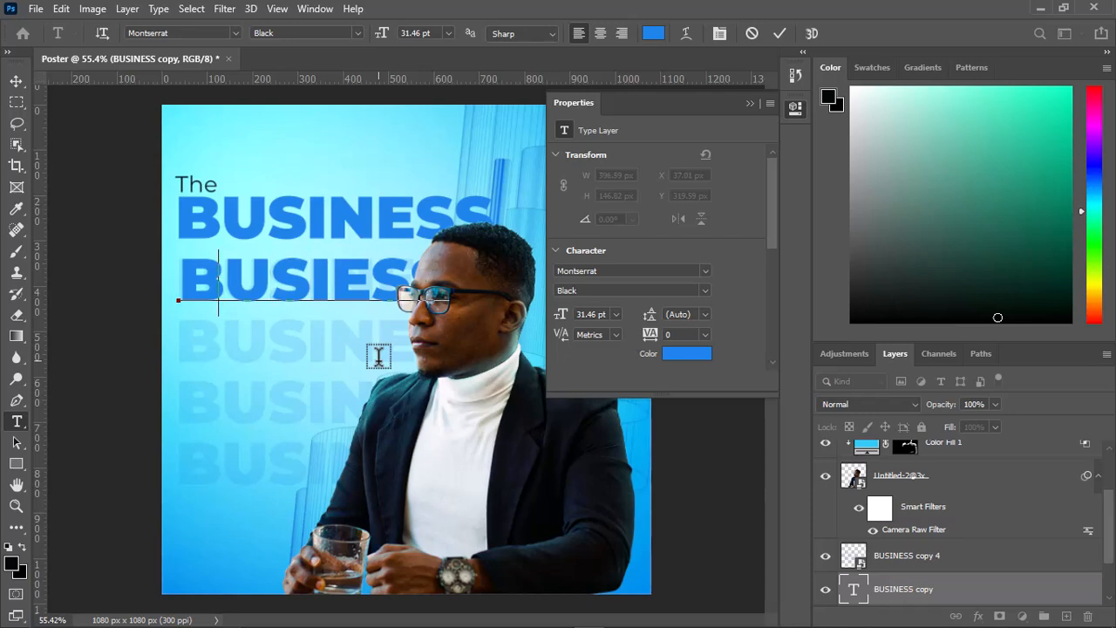
pyautogui.press('BackSpace')
pyautogui.press('BackSpace')
pyautogui.press('BackSpace')
pyautogui.press('BackSpace')
pyautogui.press('Left')
pyautogui.press('Delete')
pyautogui.press('Delete')
pyautogui.press('Delete')
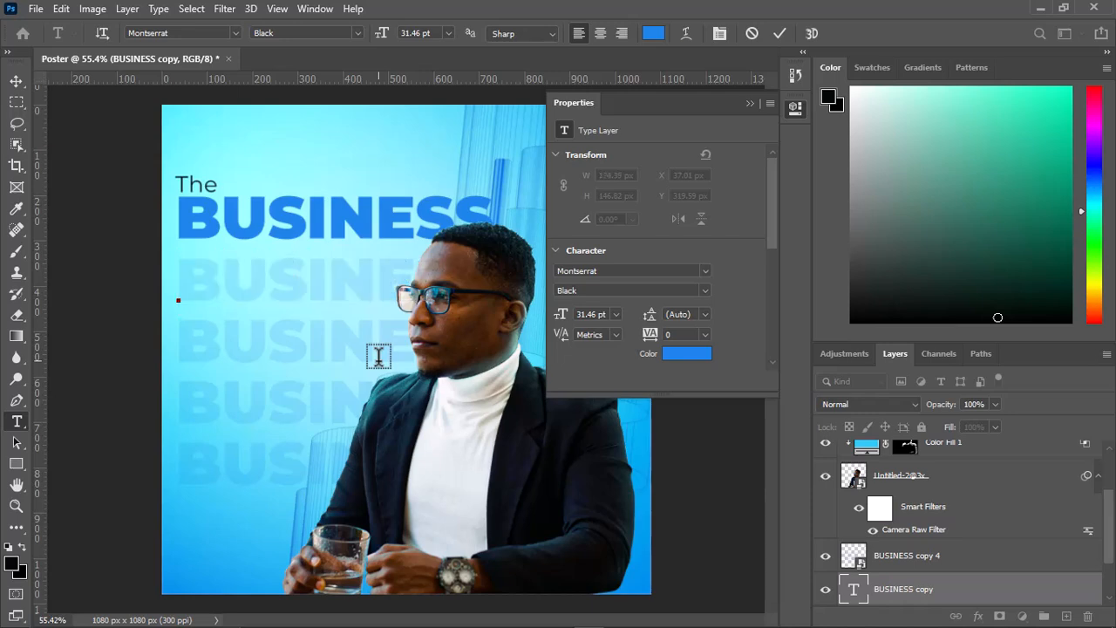
pyautogui.write('F')
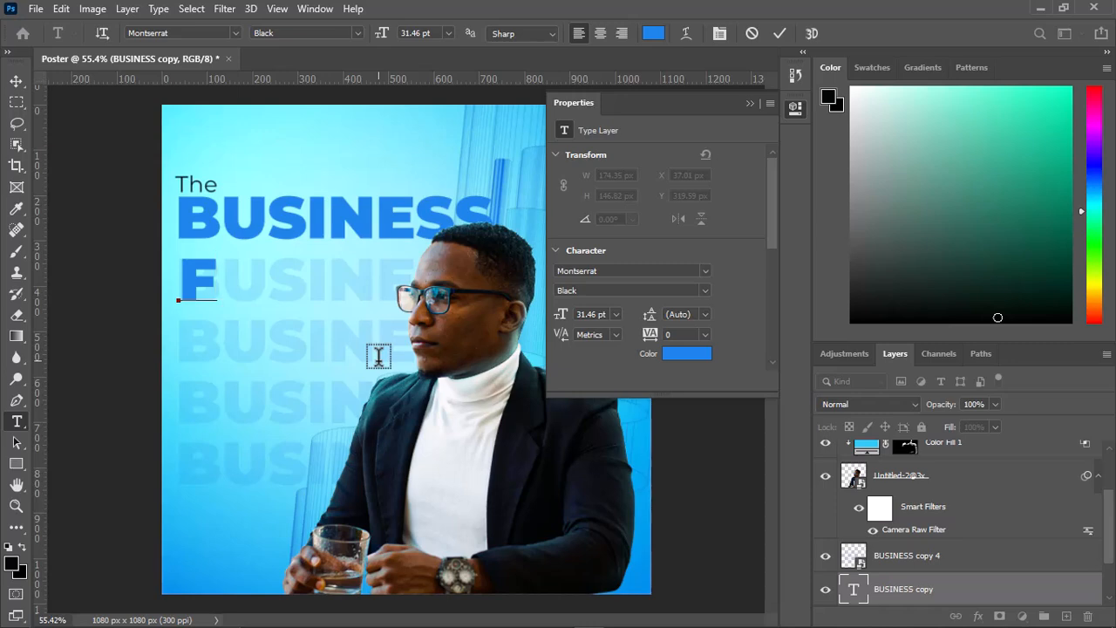
pyautogui.write('ORUM')
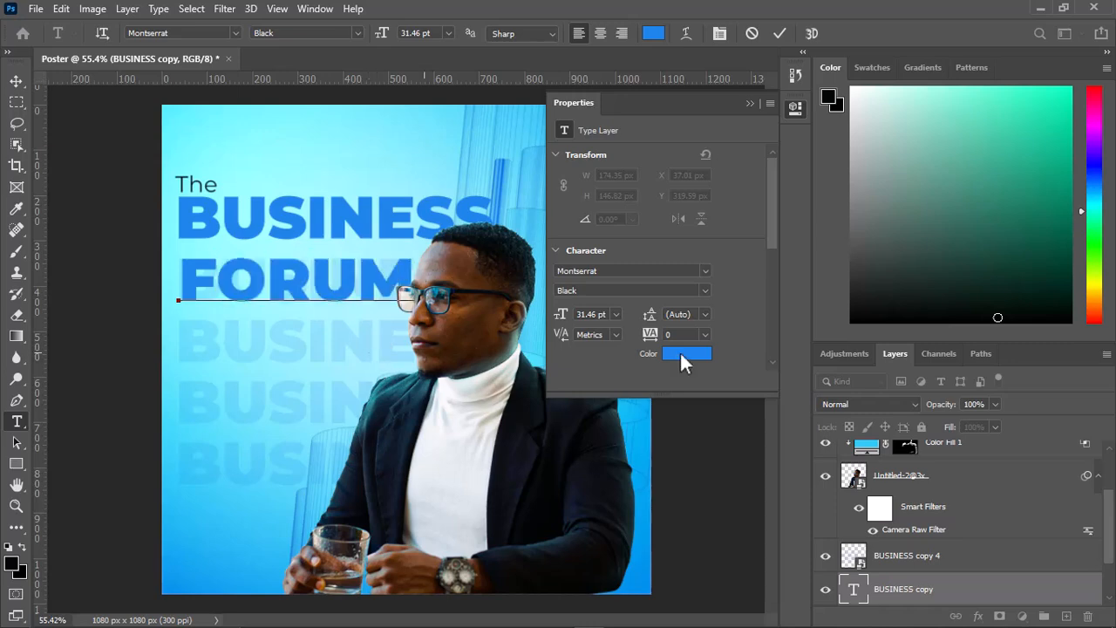
# Try to recolor the FORUM text with a tone sampled from the word "The", adjusted to dark teal 03191a
pyautogui.click(657, 38)
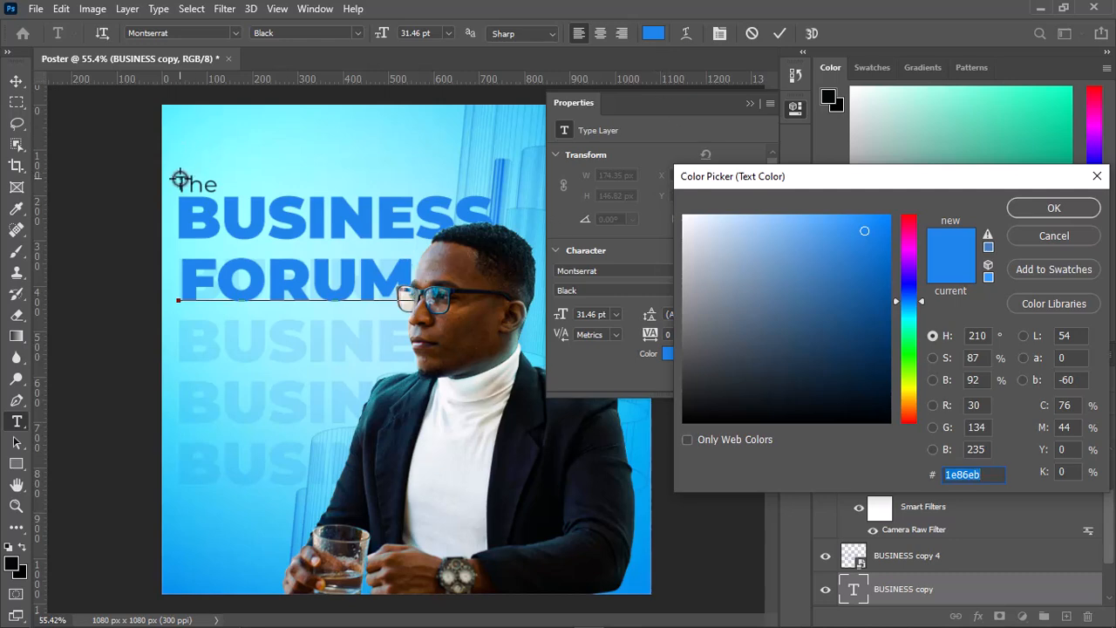
pyautogui.click(181, 177)
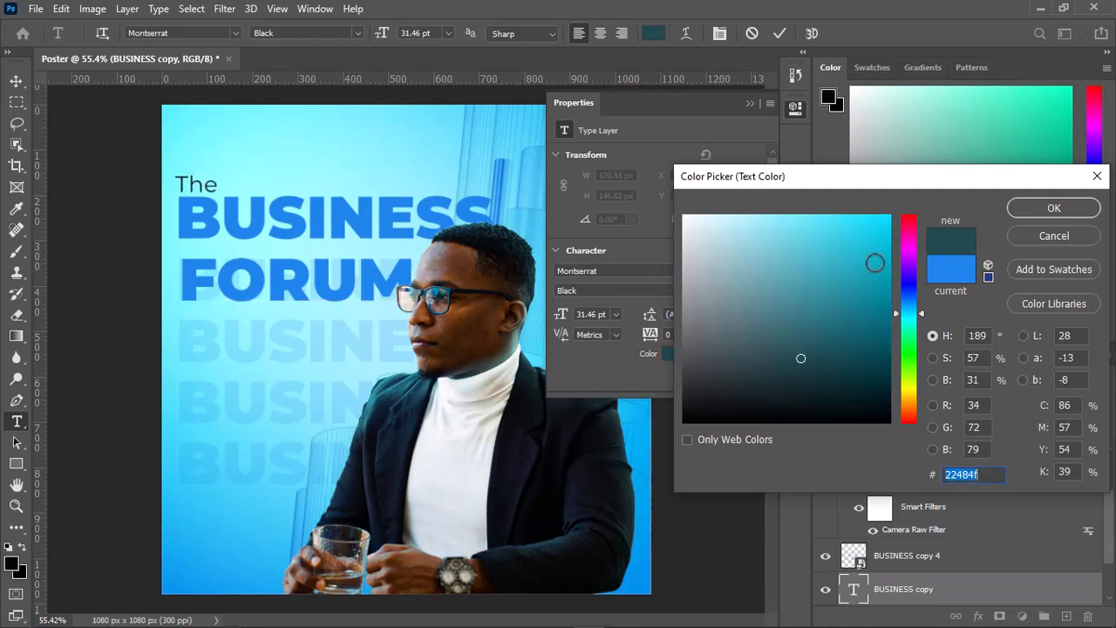
pyautogui.click(182, 184)
pyautogui.moveTo(889, 334); pyautogui.dragTo(867, 401)
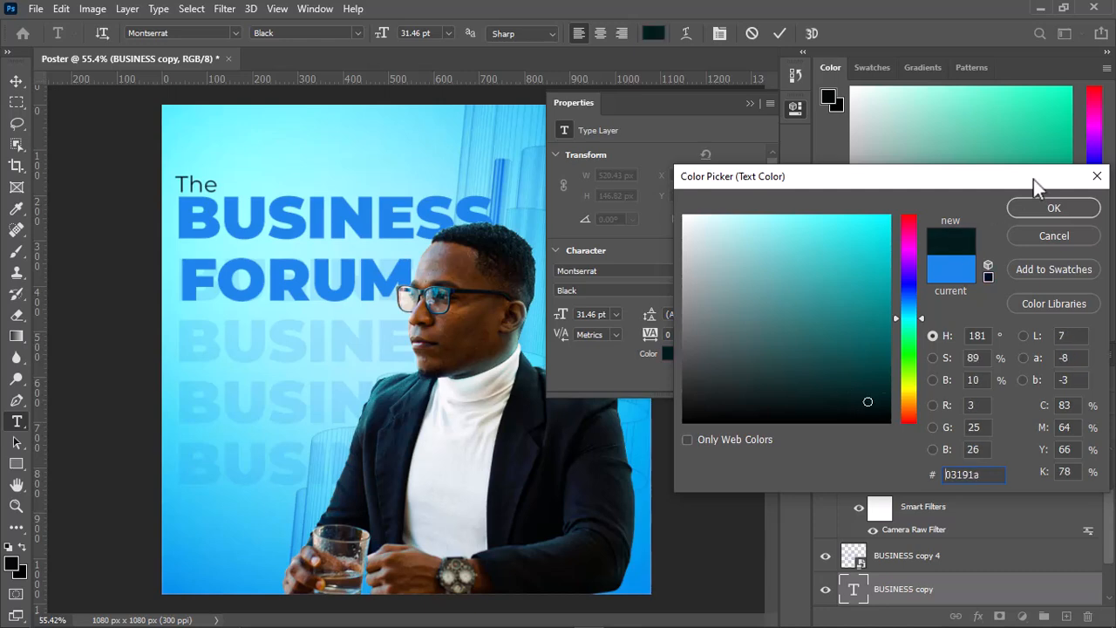
pyautogui.click(1050, 214)
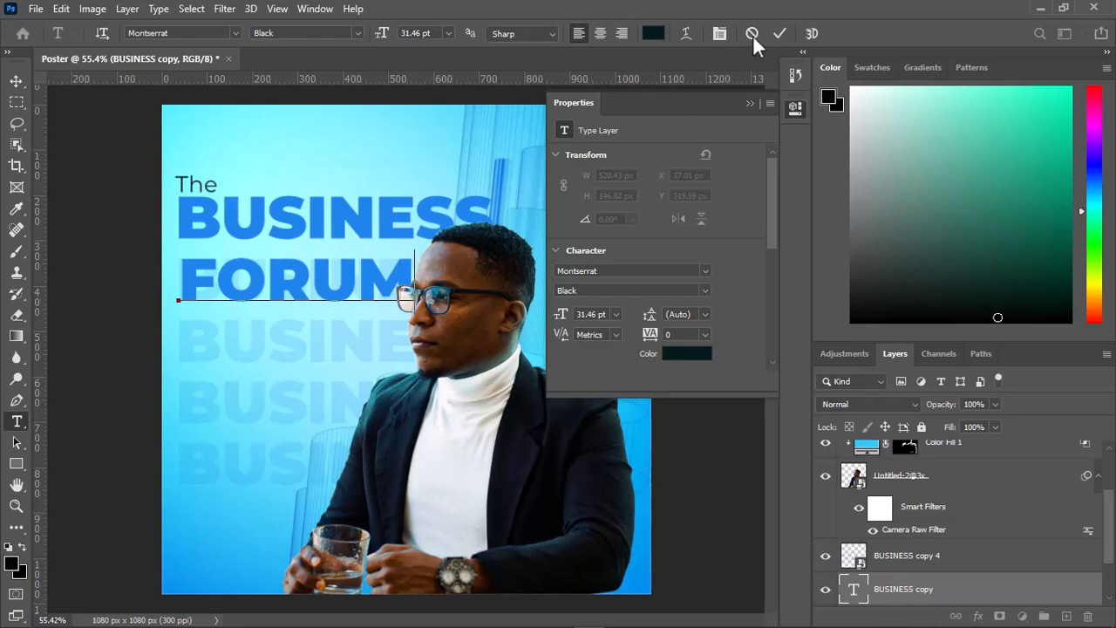
pyautogui.click(346, 272)
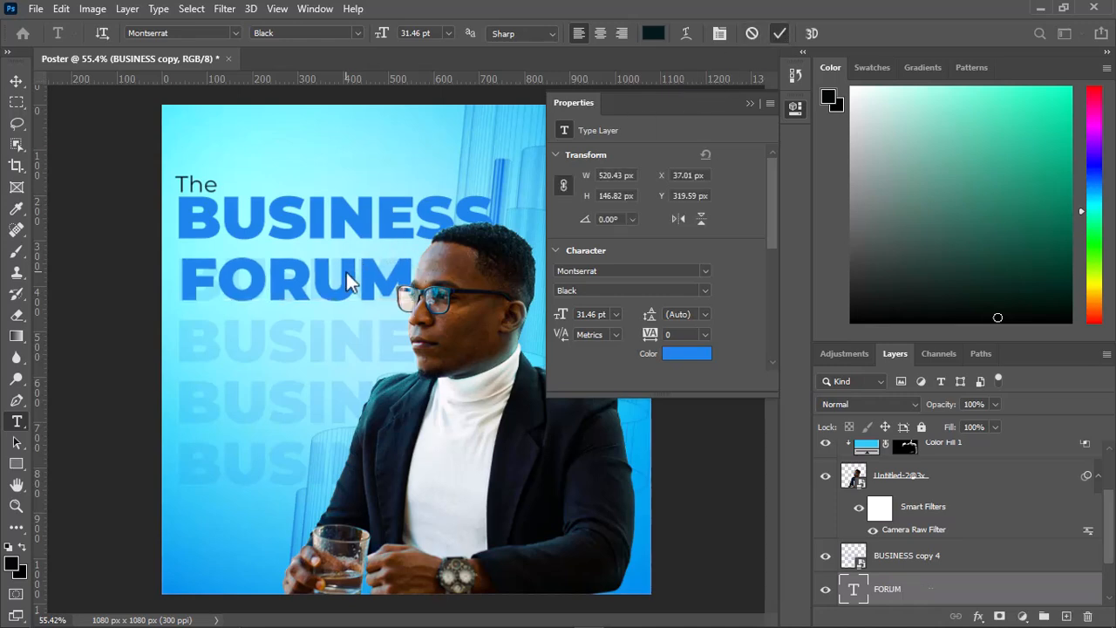
# Recolor the FORUM text by sampling the word "The" and darkening the color to deep teal 013032
pyautogui.click(15, 83)
pyautogui.click(682, 355)
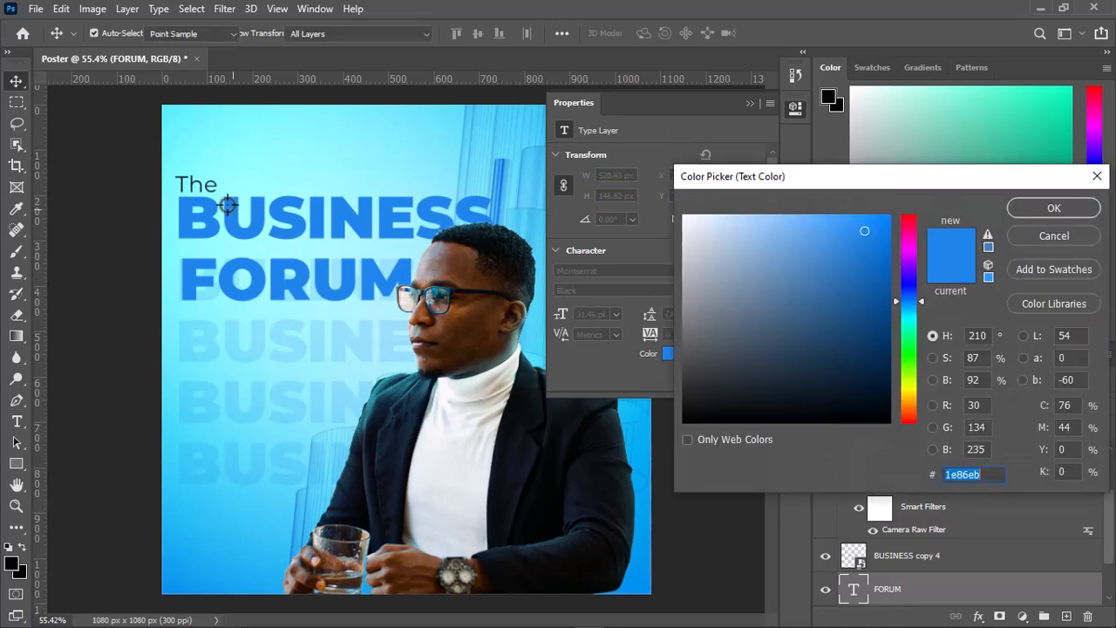
pyautogui.click(181, 181)
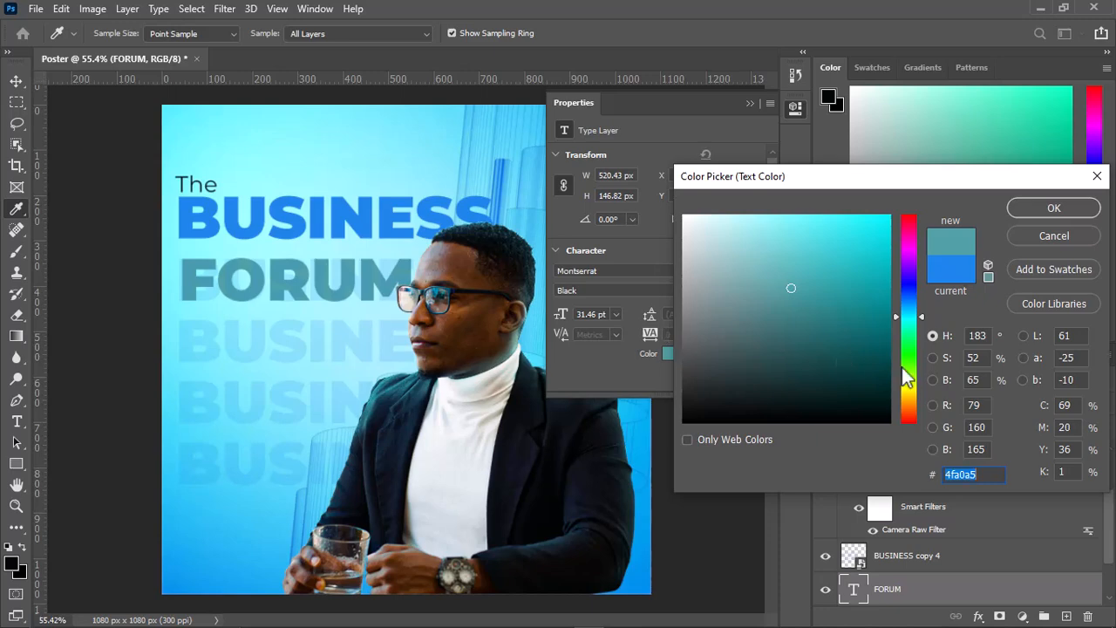
pyautogui.moveTo(841, 349); pyautogui.dragTo(884, 381)
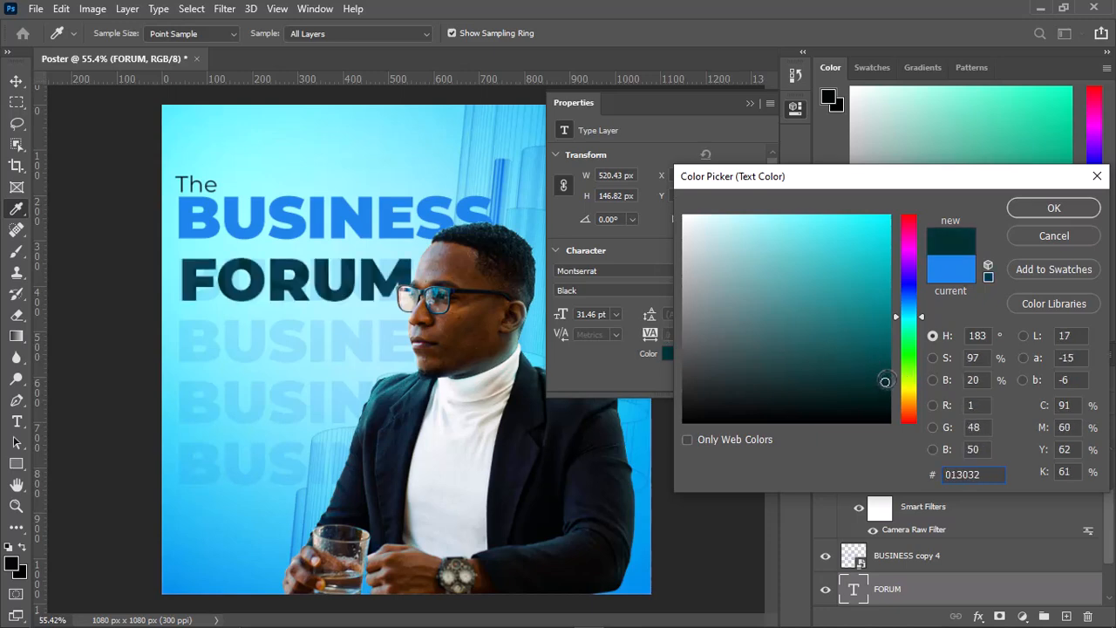
pyautogui.click(1065, 210)
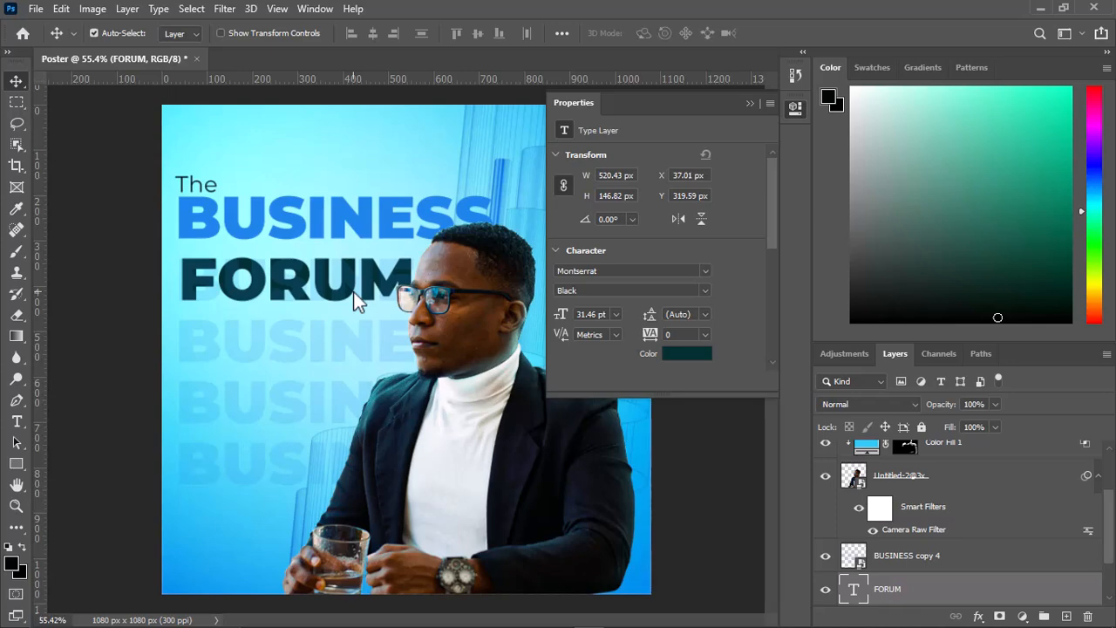
pyautogui.click(377, 295)
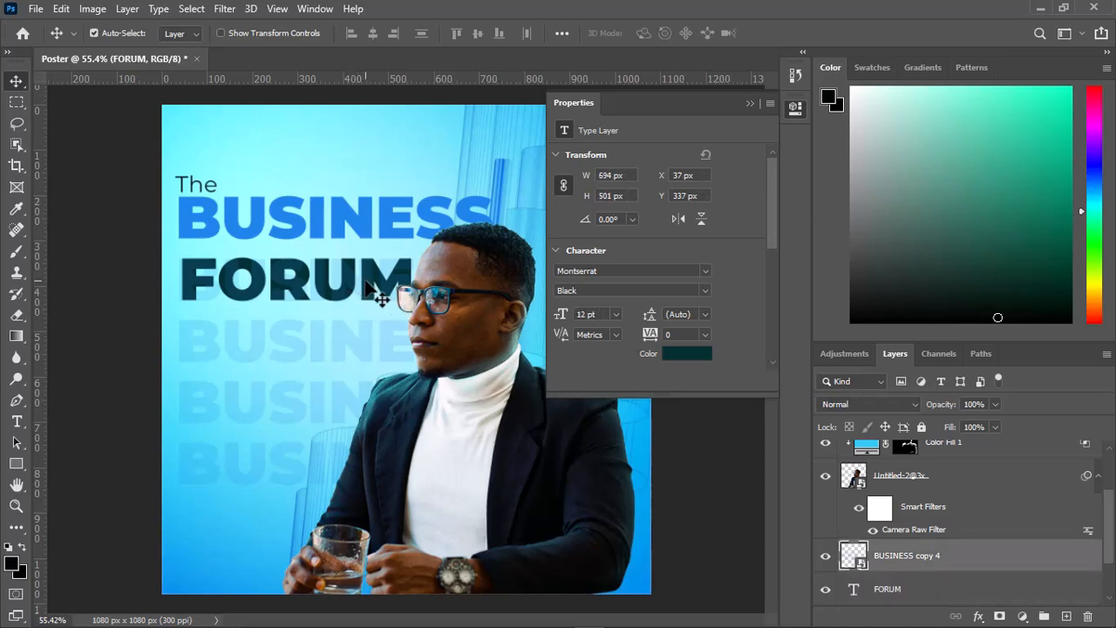
pyautogui.hotkey('ctrl', 't')
pyautogui.moveTo(494, 257); pyautogui.dragTo(478, 267)
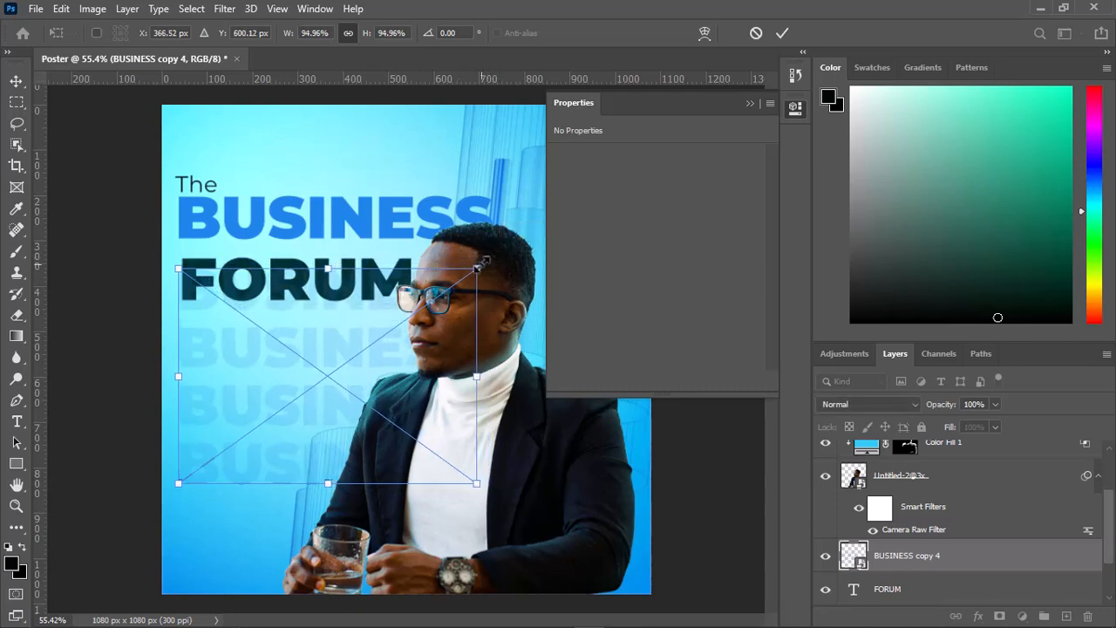
pyautogui.press('Escape')
pyautogui.hotkey('ctrl', 't')
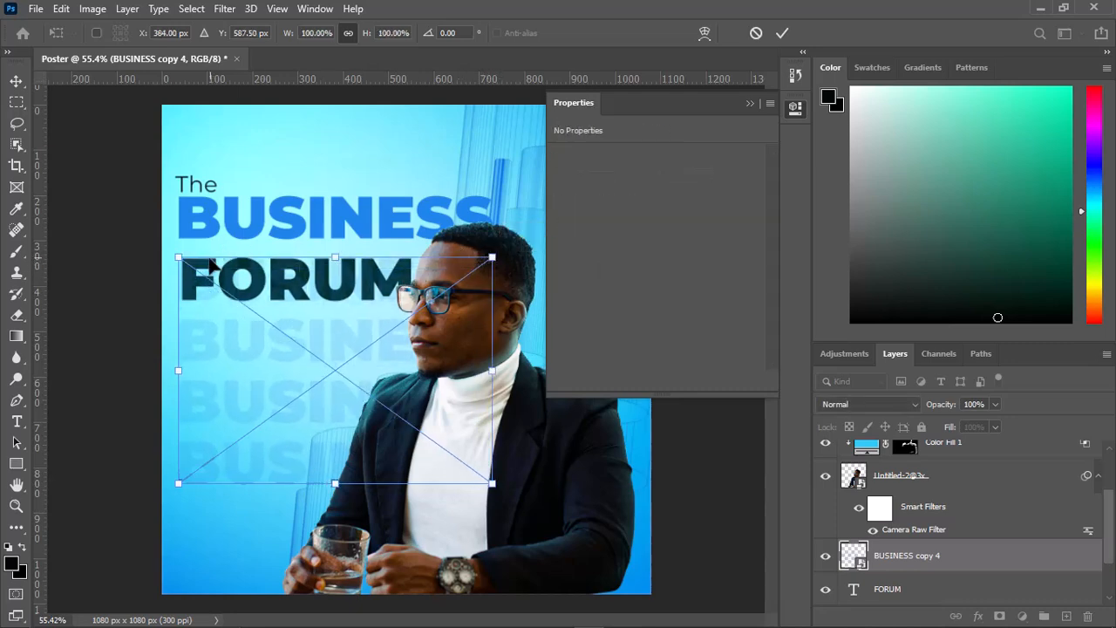
pyautogui.click(756, 33)
# Scale the FORUM text proportionally to about 49% and place it under the right half of the BUSINESS heading
pyautogui.scroll(2, 934, 493)
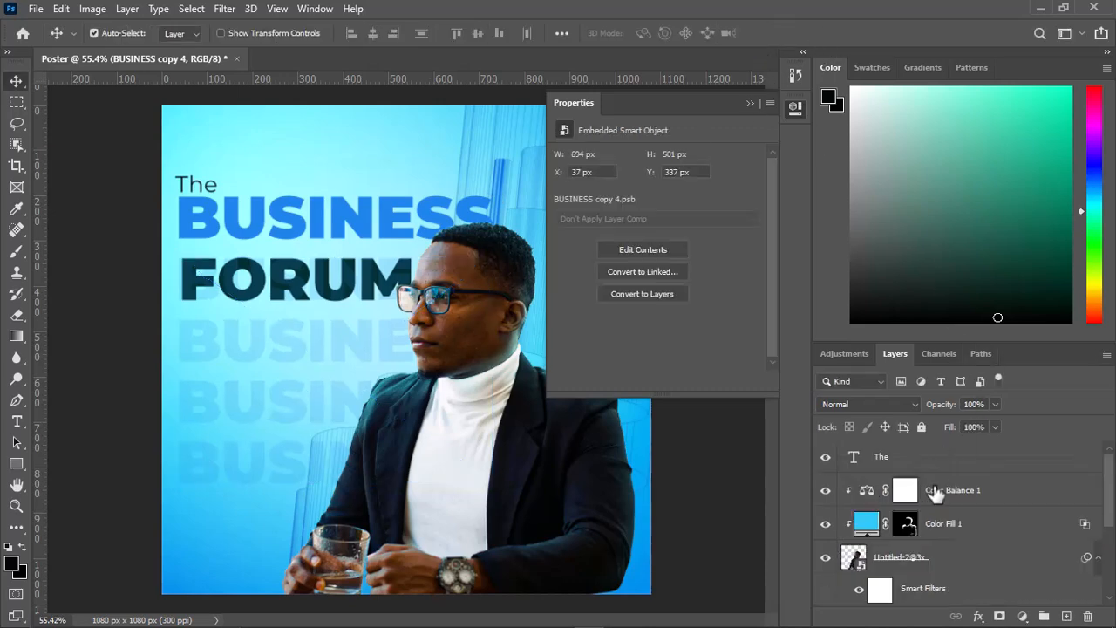
pyautogui.scroll(-3, 935, 492)
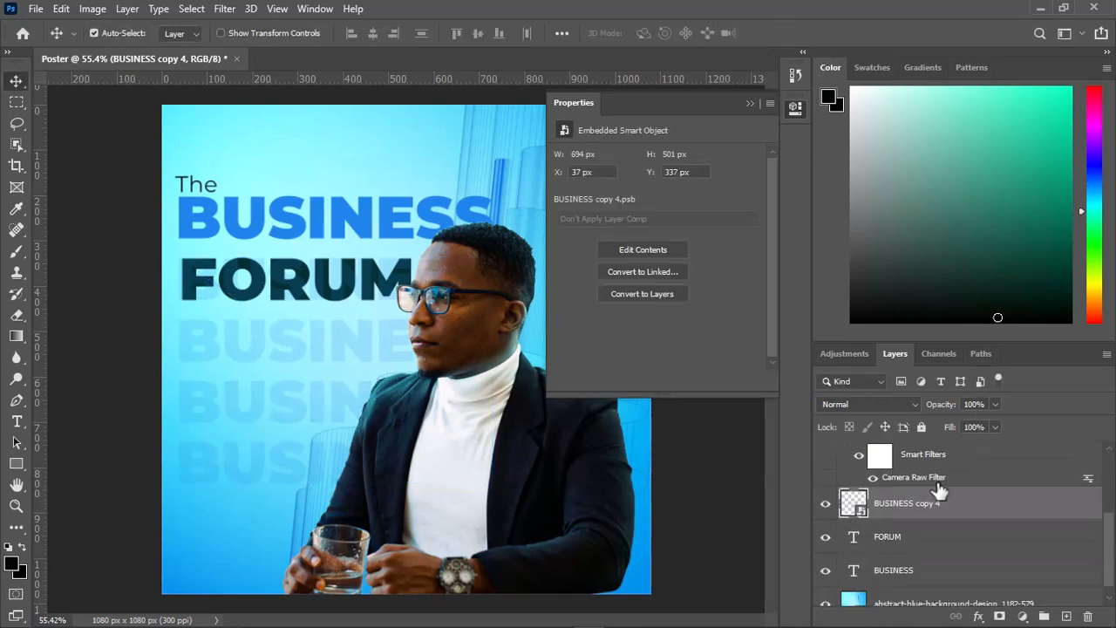
pyautogui.click(927, 545)
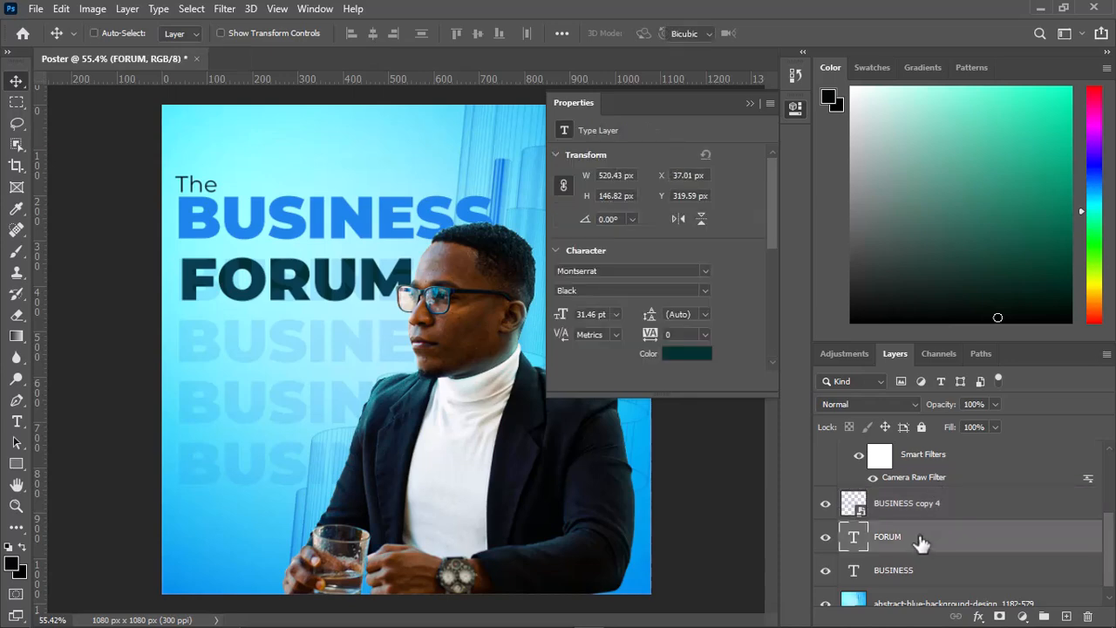
pyautogui.hotkey('ctrl', 't')
pyautogui.moveTo(413, 250); pyautogui.dragTo(365, 268)
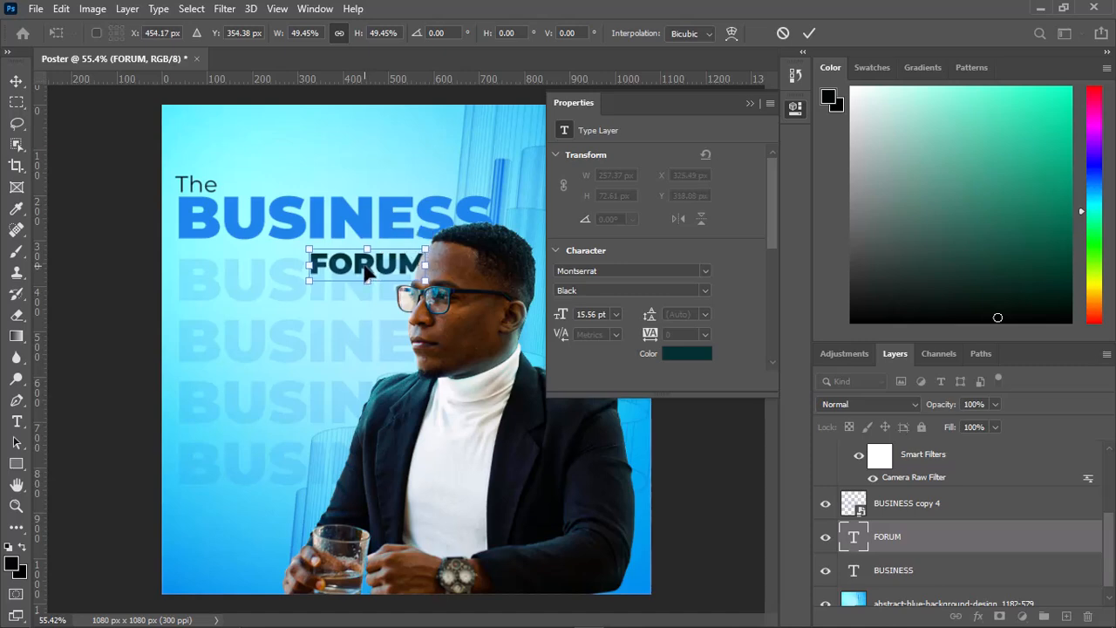
pyautogui.click(809, 33)
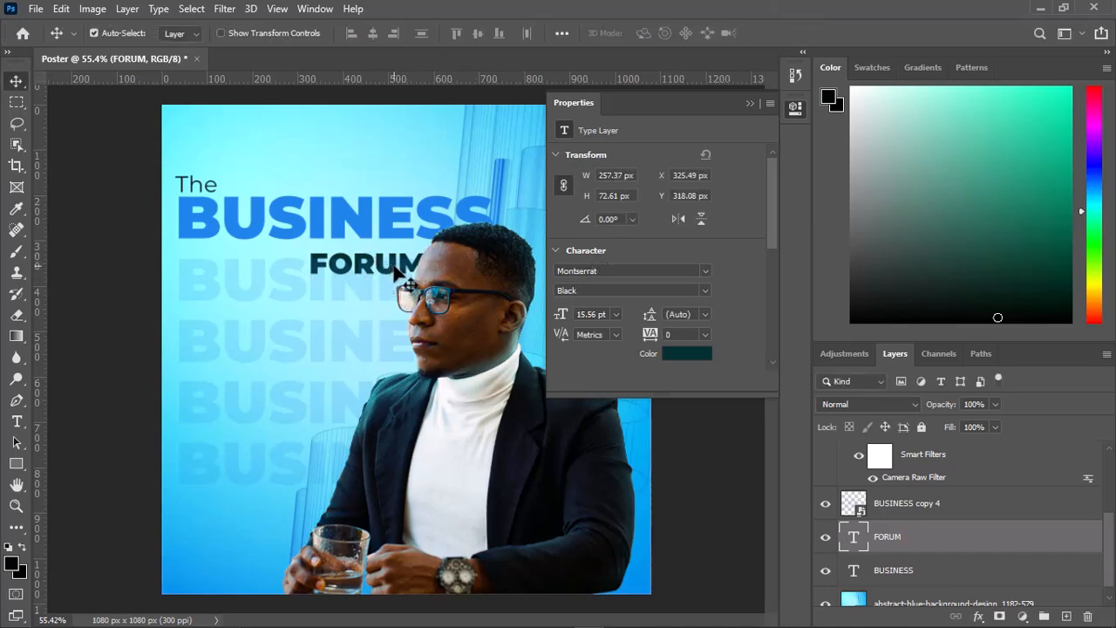
# Nudge the FORUM text up and slightly left, close beneath BUSINESS, to about X 321 px and Y 302 px
pyautogui.press('Down')
pyautogui.press('Down')
pyautogui.press('Down')
pyautogui.press('Up')
pyautogui.press('Up')
pyautogui.press('Up')
pyautogui.press('Up')
pyautogui.press('Up')
pyautogui.press('Up')
pyautogui.press('Up')
pyautogui.press('Up')
pyautogui.press('Up')
pyautogui.press('Up')
pyautogui.press('Up')
pyautogui.press('Up')
pyautogui.press('Up')
pyautogui.press('Up')
pyautogui.press('Up')
pyautogui.press('Up')
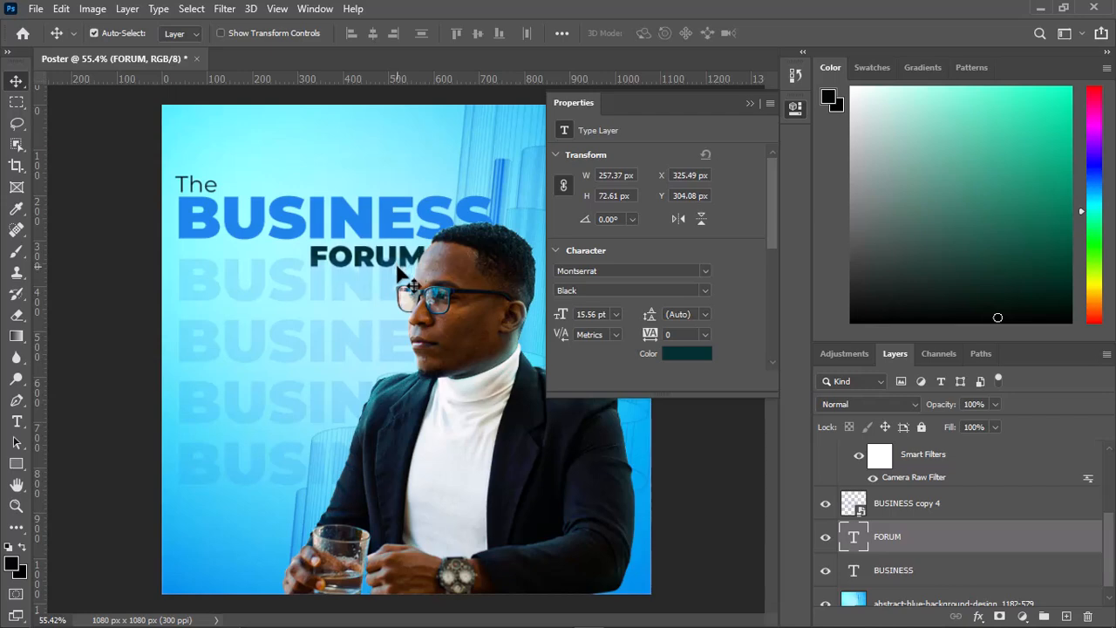
pyautogui.press('Left')
pyautogui.press('Left')
pyautogui.press('Left')
pyautogui.press('Left')
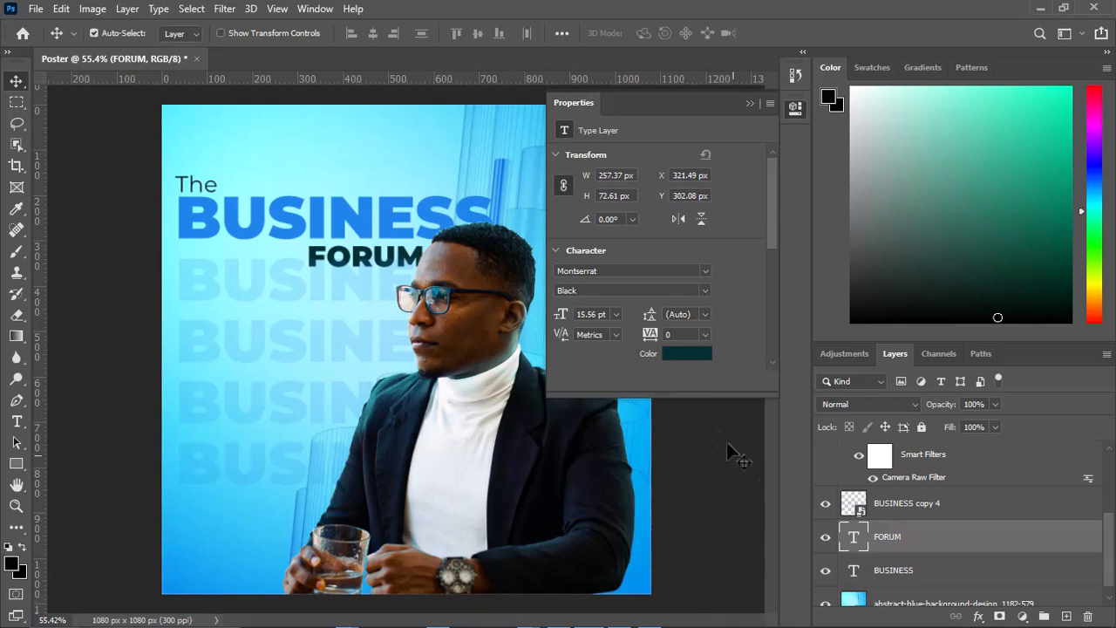
# Create a new empty layer above the "The" text layer with the default settings
pyautogui.moveTo(1112, 551); pyautogui.dragTo(1114, 446)
pyautogui.click(974, 456)
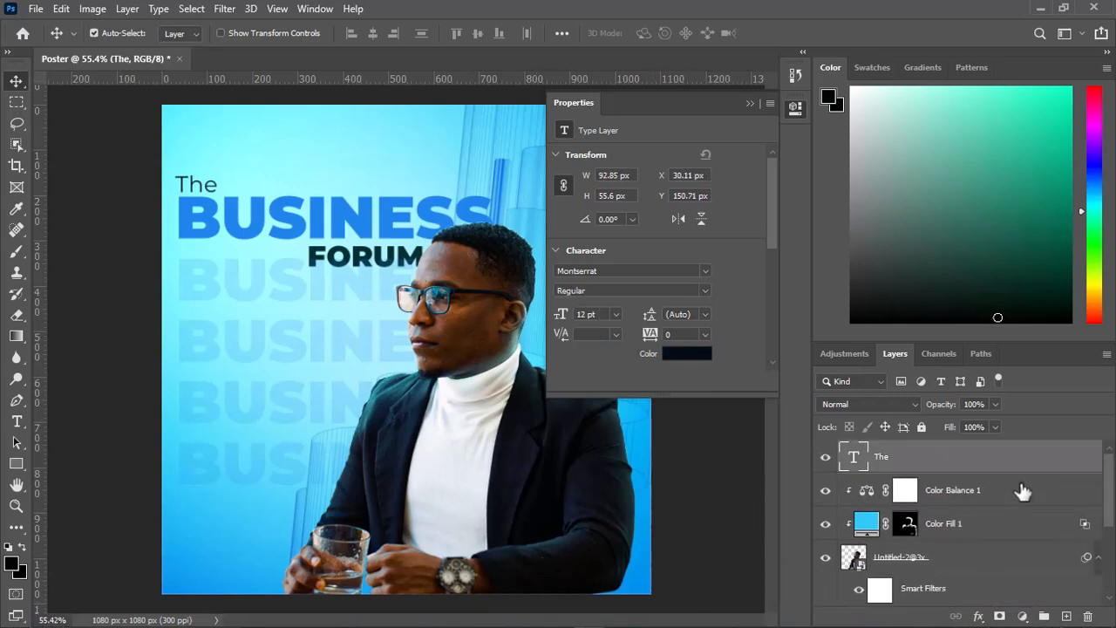
pyautogui.hotkey('ctrl', 'shift', 'n')
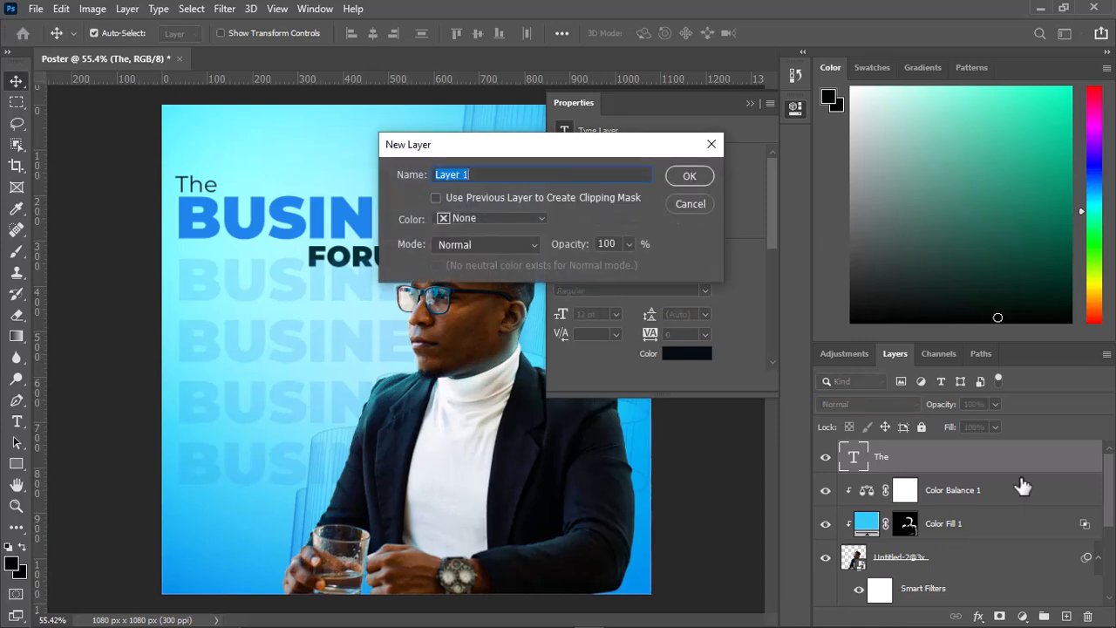
pyautogui.click(685, 176)
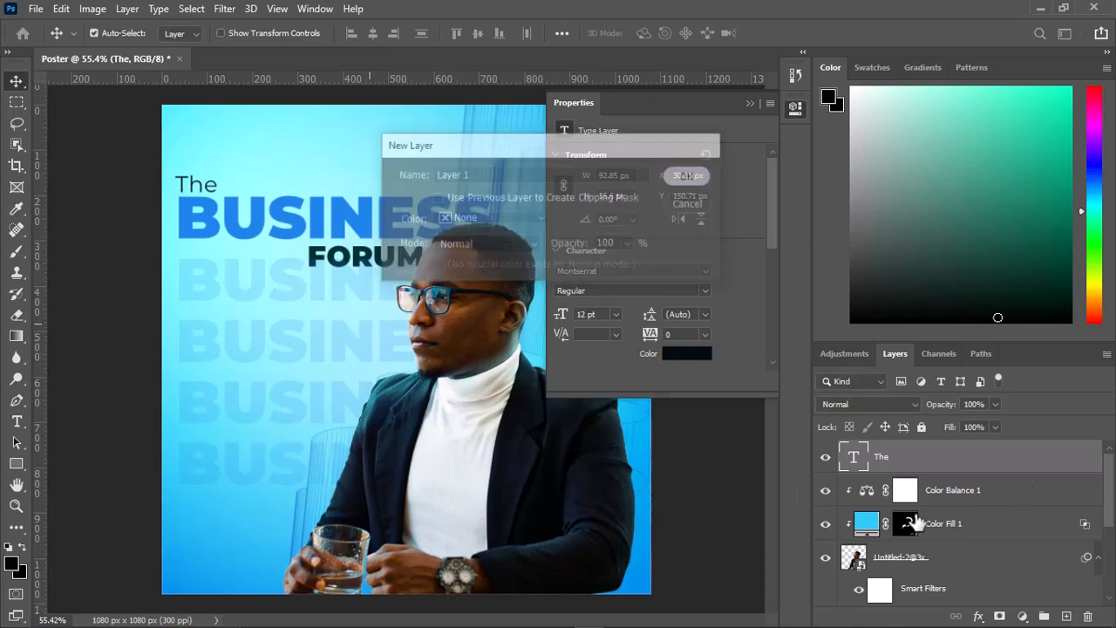
# Choose the Brush tool and enlarge the brush to 800 px for painting on the new layer
pyautogui.click(18, 252)
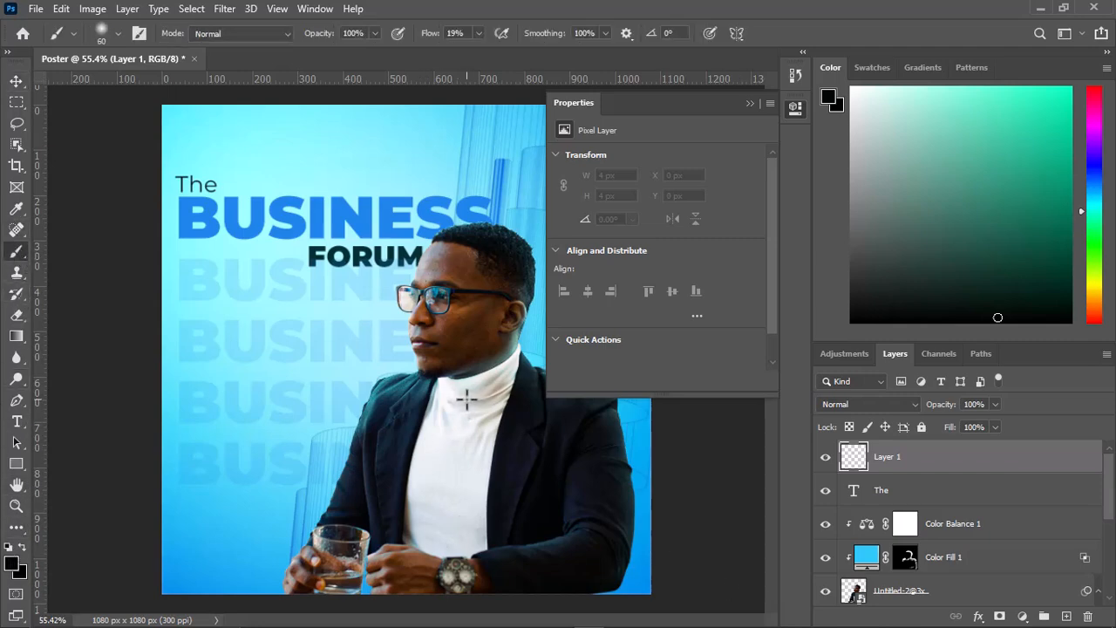
pyautogui.press(']')
pyautogui.press(']')
pyautogui.press(']')
pyautogui.press(']')
pyautogui.press(']')
pyautogui.press(']')
pyautogui.press(']')
pyautogui.press(']')
pyautogui.press(']')
pyautogui.press(']')
pyautogui.press(']')
pyautogui.press(']')
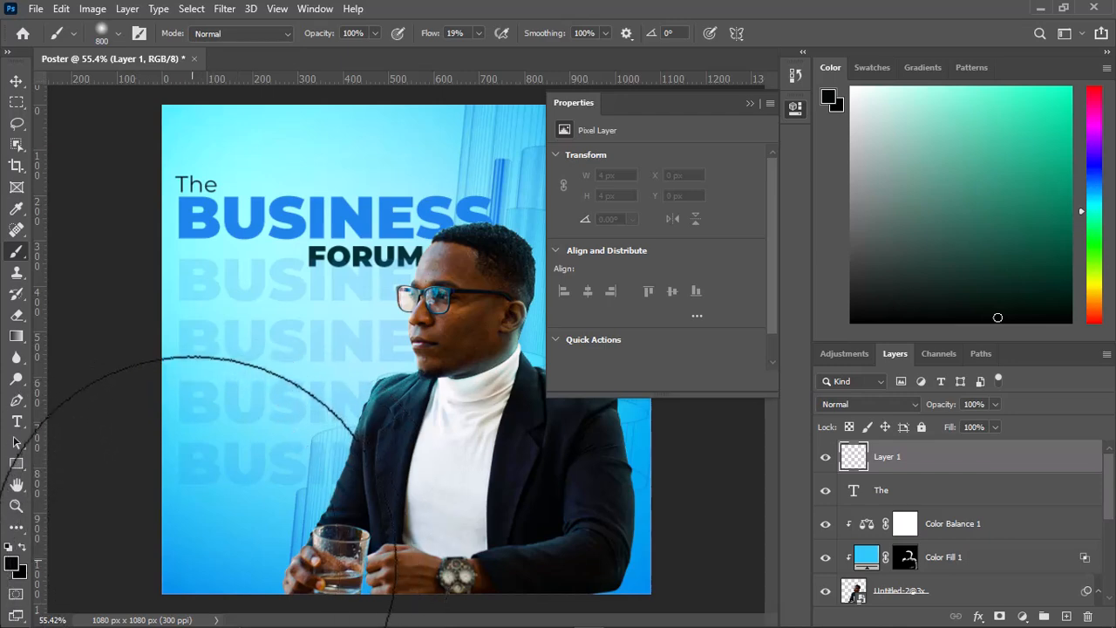
# Try a black brush stroke at 50% flow across the poster's lower edge, and undo it
pyautogui.click(477, 33)
pyautogui.moveTo(481, 49); pyautogui.dragTo(496, 53)
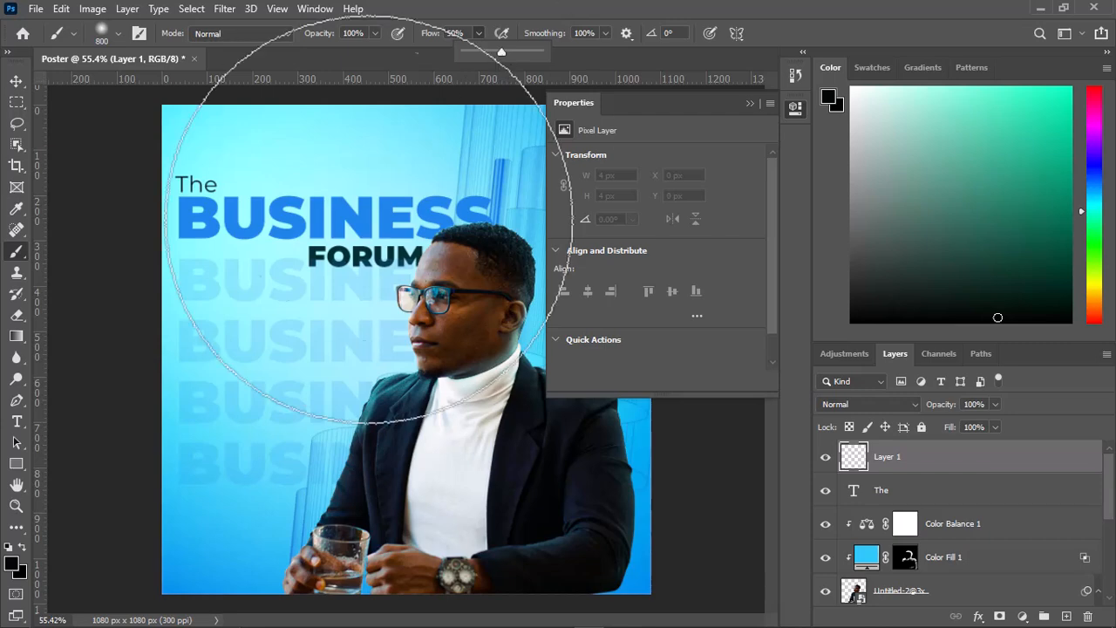
pyautogui.moveTo(249, 576)
pyautogui.mouseDown()
pyautogui.moveTo(395, 610)
pyautogui.moveTo(518, 619)
pyautogui.moveTo(682, 566)
pyautogui.mouseUp()
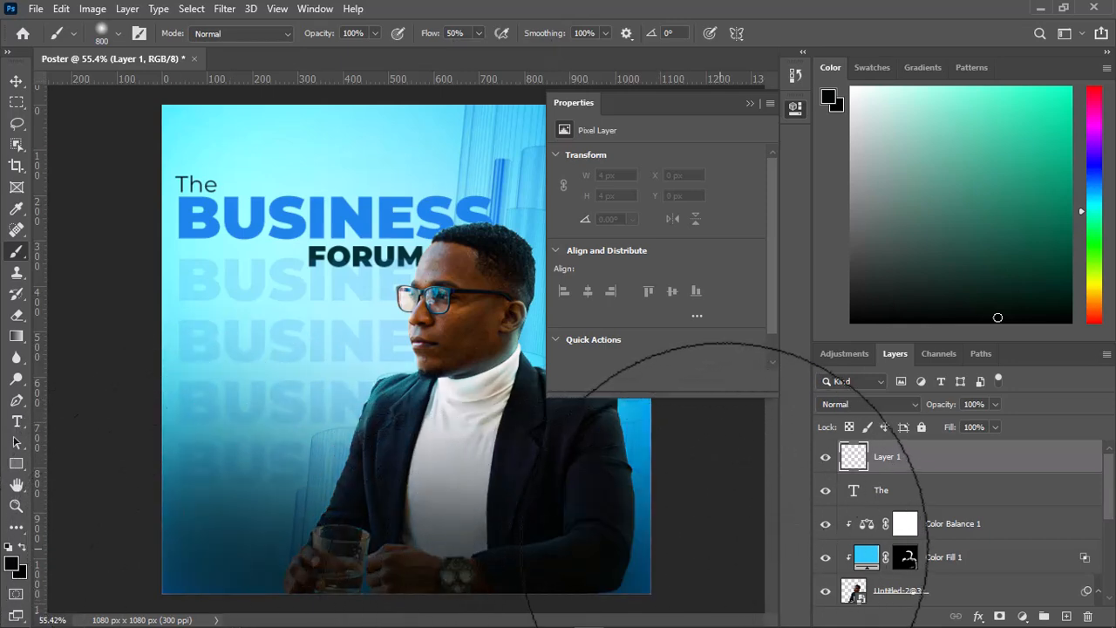
pyautogui.hotkey('ctrl', 'z')
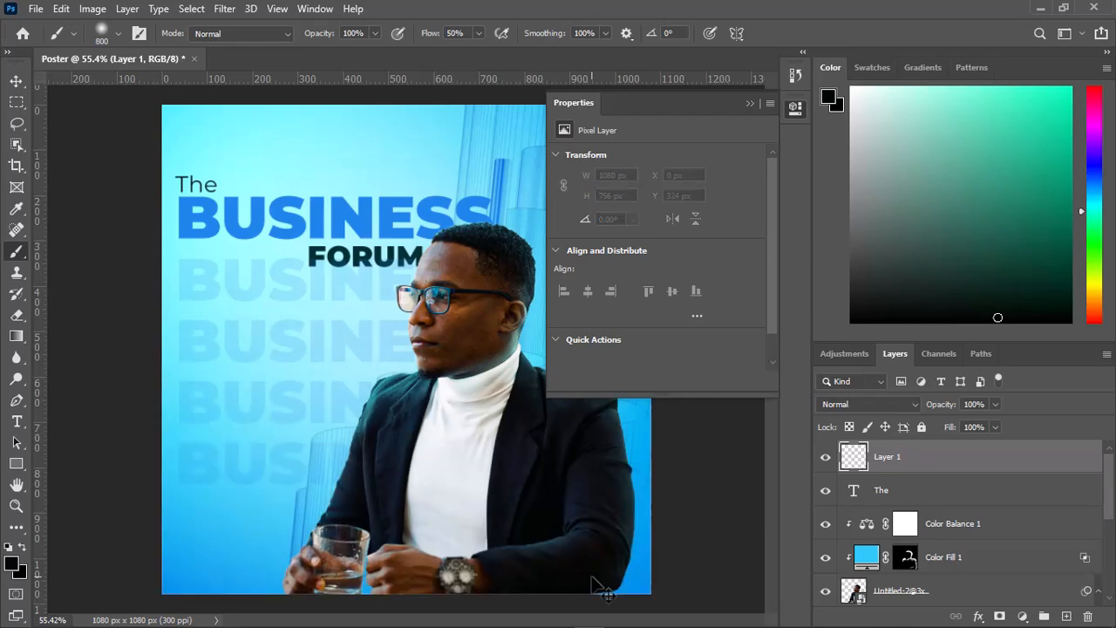
# Raise the brush flow to 86% and paint black shading across the bottom of the poster
pyautogui.click(477, 34)
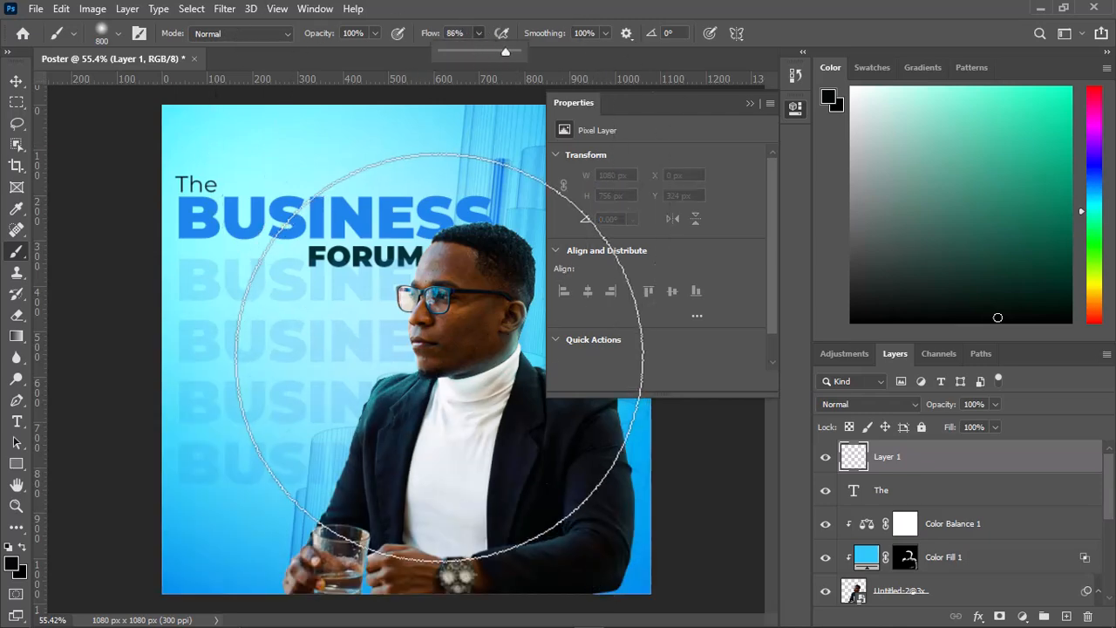
pyautogui.moveTo(235, 571)
pyautogui.mouseDown()
pyautogui.moveTo(276, 595)
pyautogui.moveTo(627, 594)
pyautogui.moveTo(822, 548)
pyautogui.mouseUp()
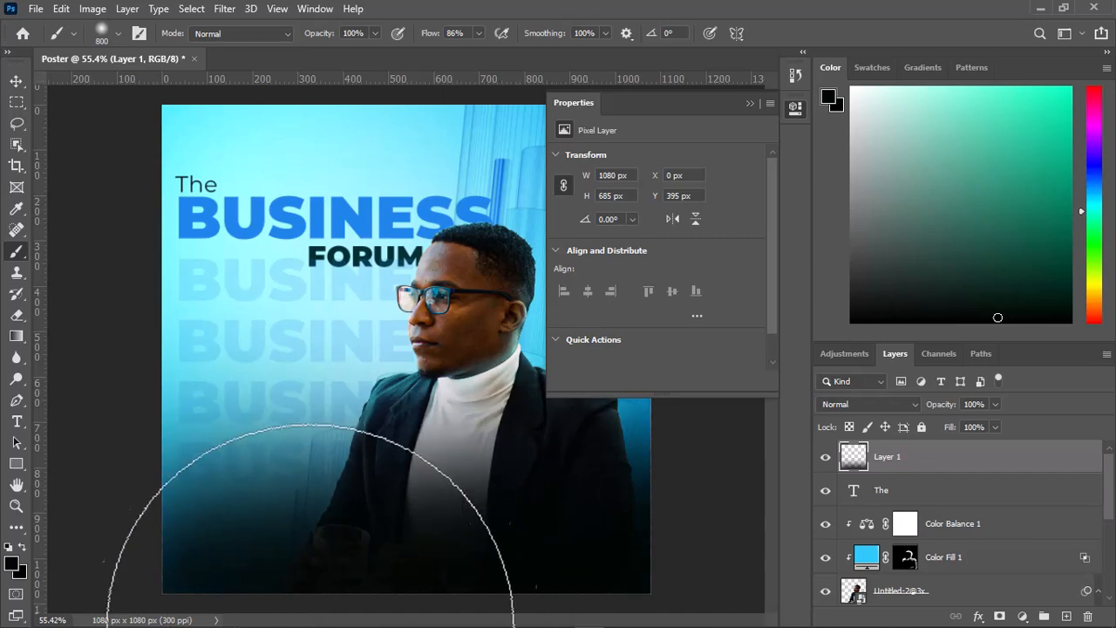
pyautogui.moveTo(117, 610); pyautogui.dragTo(488, 601)
pyautogui.click(706, 578)
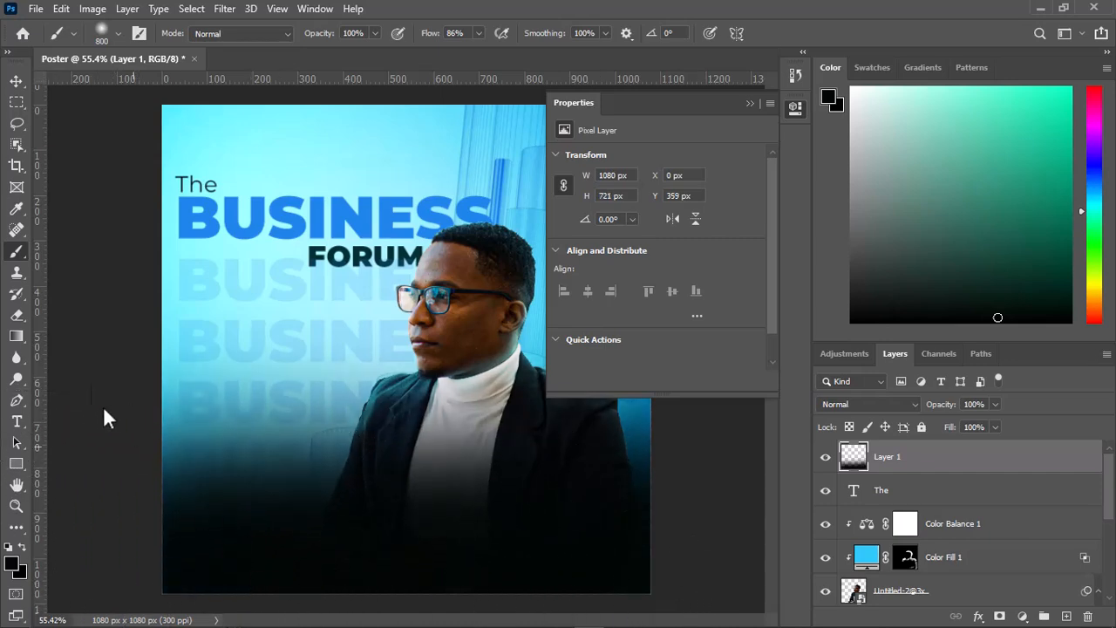
# Move the painted black shading down to Y 446 px, aligned with the poster's sides at X 0 px
pyautogui.click(16, 81)
pyautogui.moveTo(439, 533); pyautogui.dragTo(462, 575)
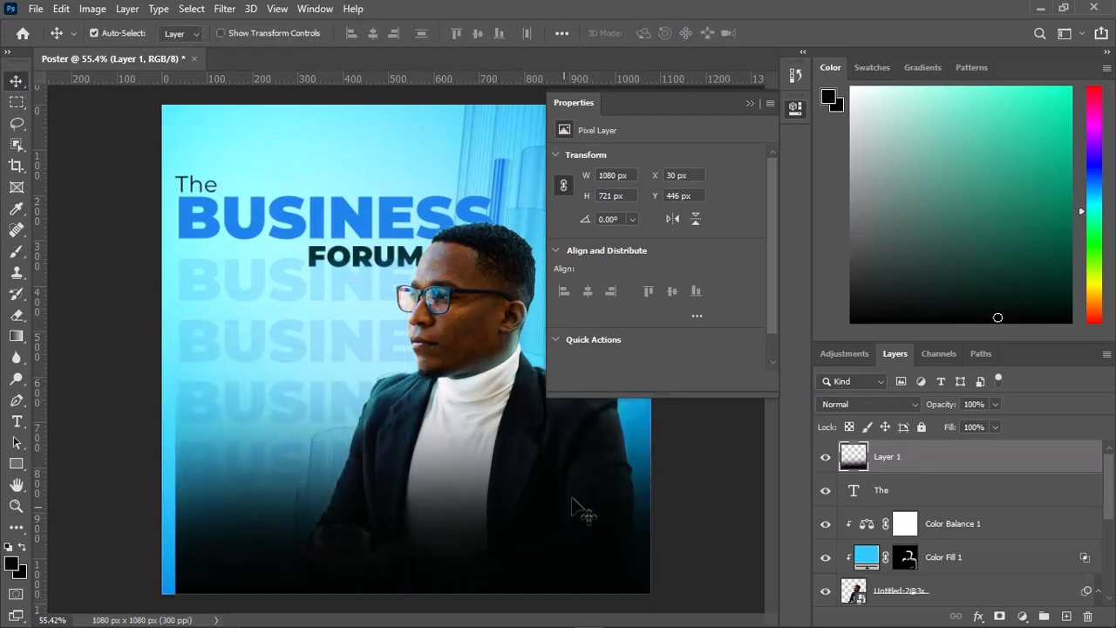
pyautogui.moveTo(391, 480); pyautogui.dragTo(392, 539)
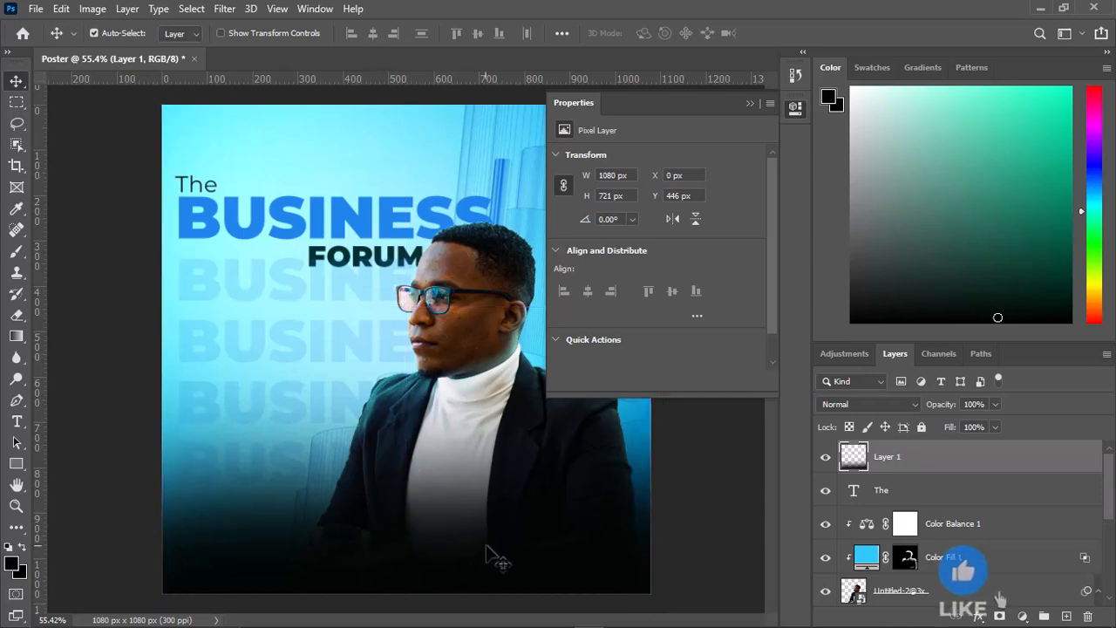
# Undo the shading layer's moves and the black brush strokes along the bottom of the poster
pyautogui.hotkey('ctrl', 'z')
pyautogui.hotkey('ctrl', 'z')
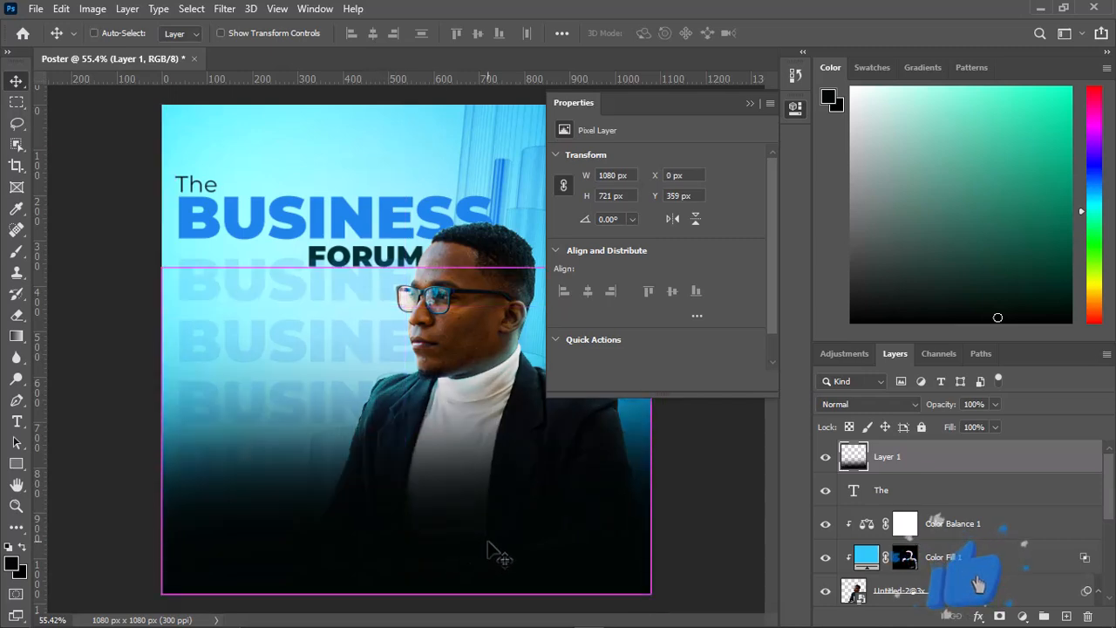
pyautogui.hotkey('ctrl', 'z')
pyautogui.hotkey('ctrl', 'z')
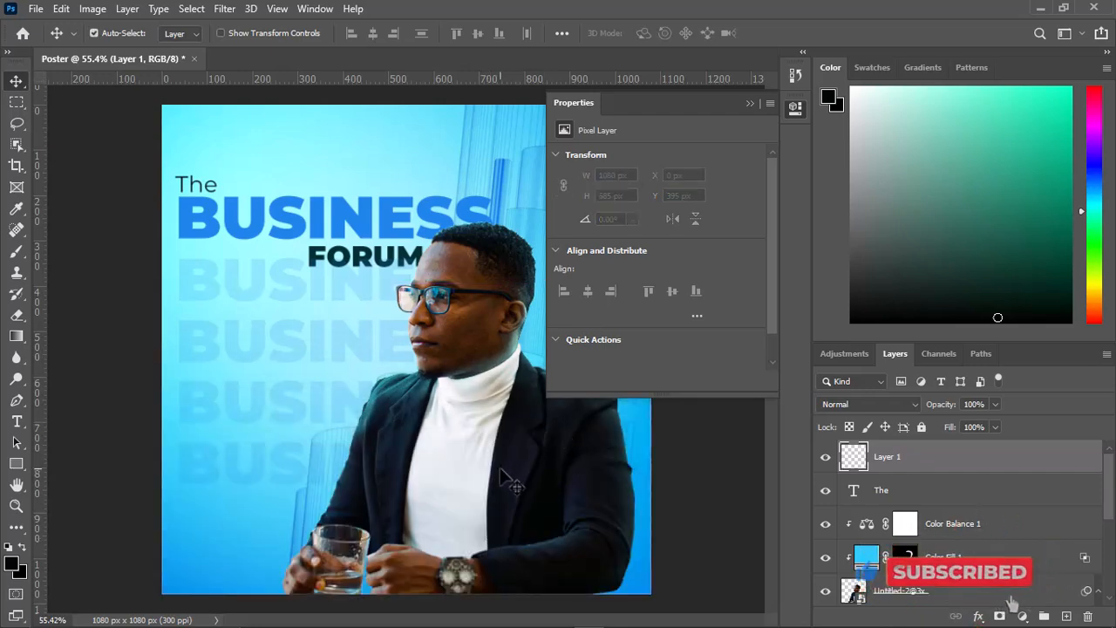
# Paint black shading across the whole bottom of the poster with the 800 px soft brush at 86% flow
pyautogui.scroll(3, 501, 479)
pyautogui.moveTo(456, 491); pyautogui.dragTo(422, 341)
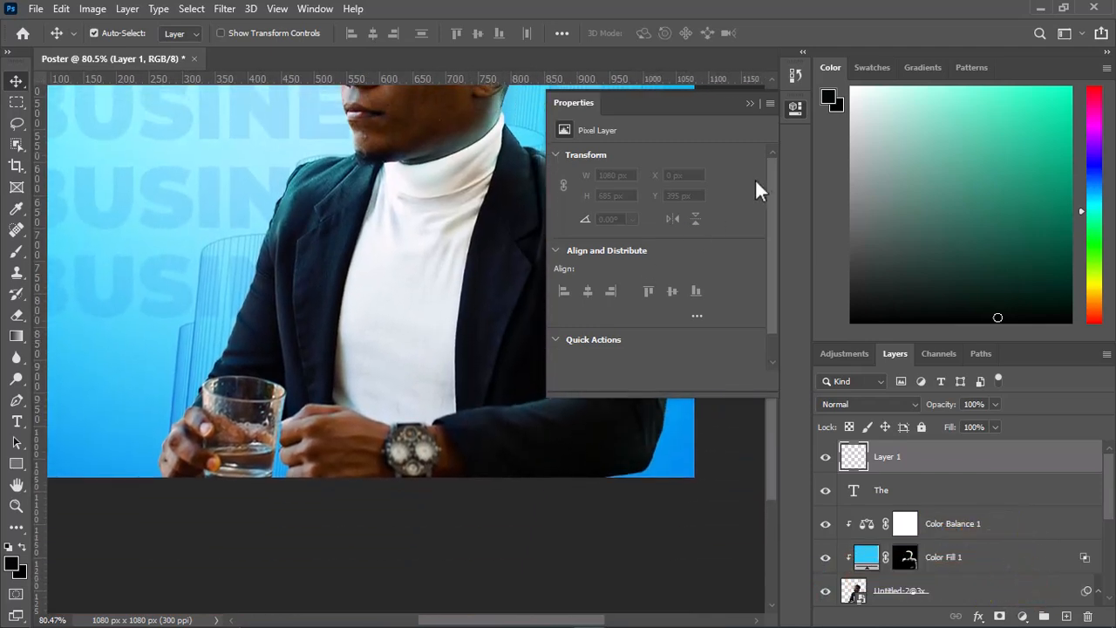
pyautogui.click(751, 103)
pyautogui.moveTo(515, 281); pyautogui.dragTo(617, 295)
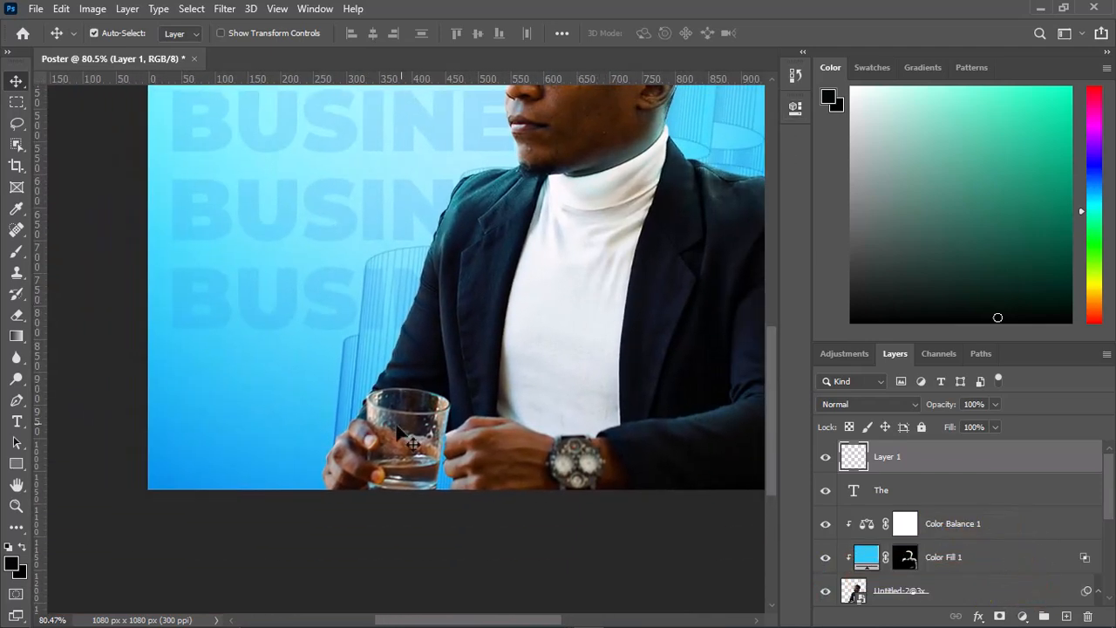
pyautogui.moveTo(447, 427); pyautogui.dragTo(391, 392)
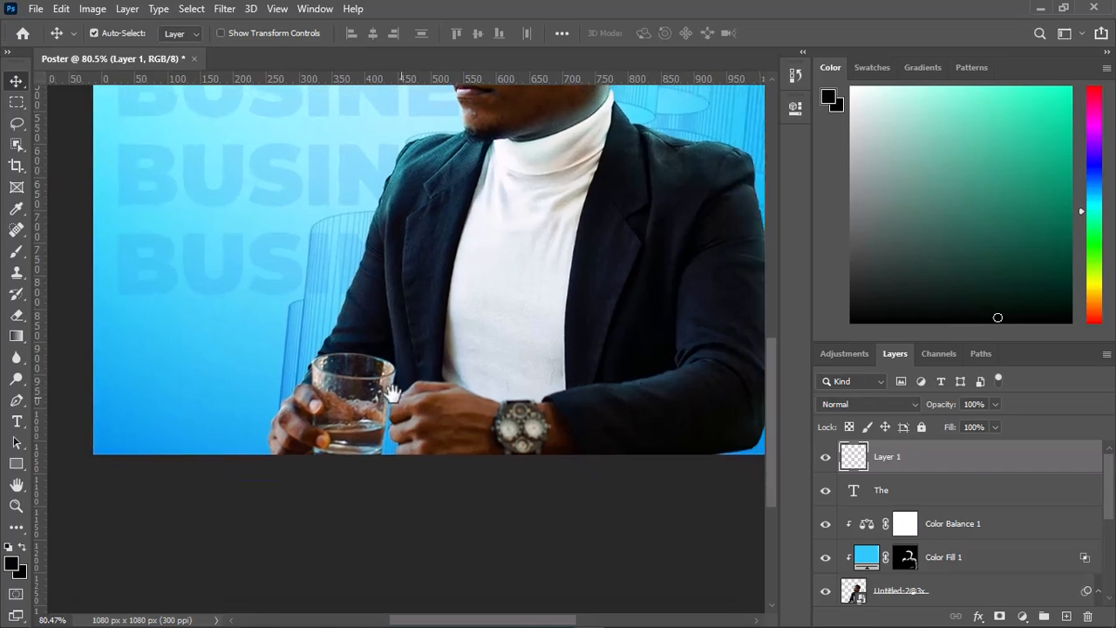
pyautogui.click(16, 252)
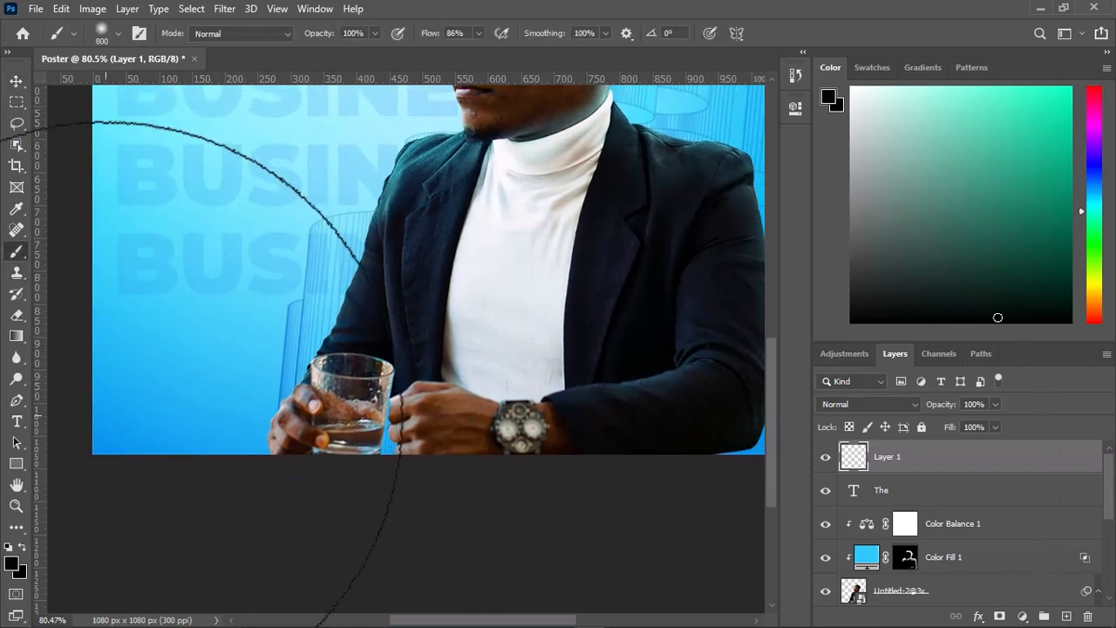
pyautogui.moveTo(103, 418); pyautogui.dragTo(149, 474)
pyautogui.moveTo(274, 498)
pyautogui.mouseDown()
pyautogui.moveTo(623, 572)
pyautogui.moveTo(715, 567)
pyautogui.mouseUp()
pyautogui.press('space')
pyautogui.moveTo(655, 515); pyautogui.dragTo(450, 543)
pyautogui.moveTo(567, 501)
pyautogui.mouseDown()
pyautogui.moveTo(493, 556)
pyautogui.moveTo(305, 591)
pyautogui.moveTo(325, 573)
pyautogui.moveTo(401, 570)
pyautogui.moveTo(200, 577)
pyautogui.mouseUp()
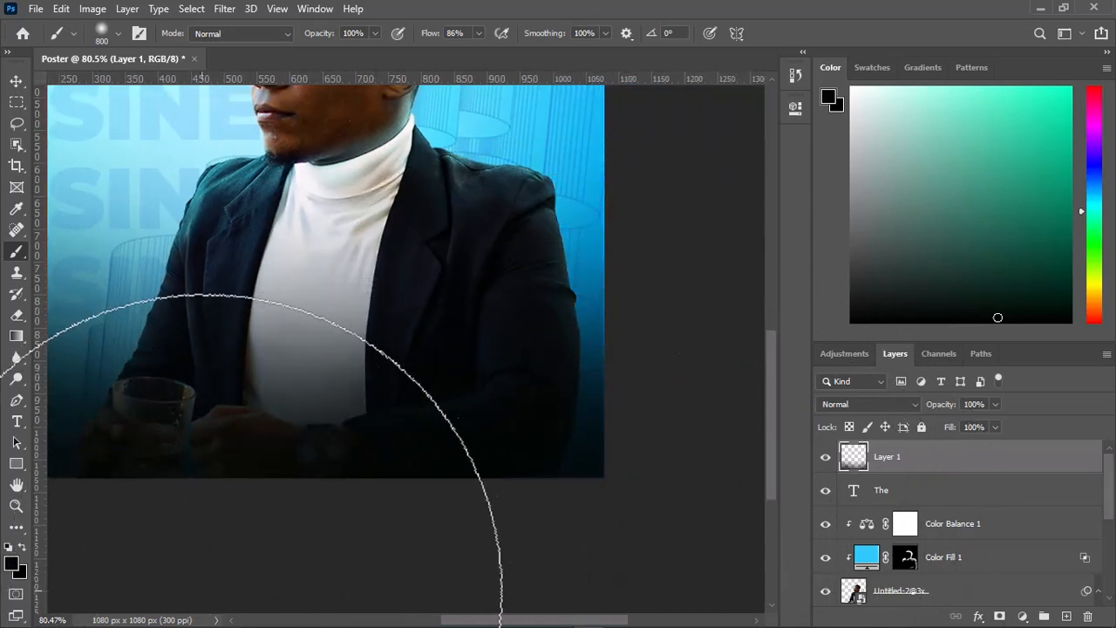
# Reduce the brush to 300 px and darken the poster's bottom edge to solid black along its full width
pyautogui.press('[')
pyautogui.press('[')
pyautogui.press('[')
pyautogui.press('[')
pyautogui.press('[')
pyautogui.moveTo(192, 461)
pyautogui.mouseDown()
pyautogui.moveTo(9, 462)
pyautogui.moveTo(210, 478)
pyautogui.mouseUp()
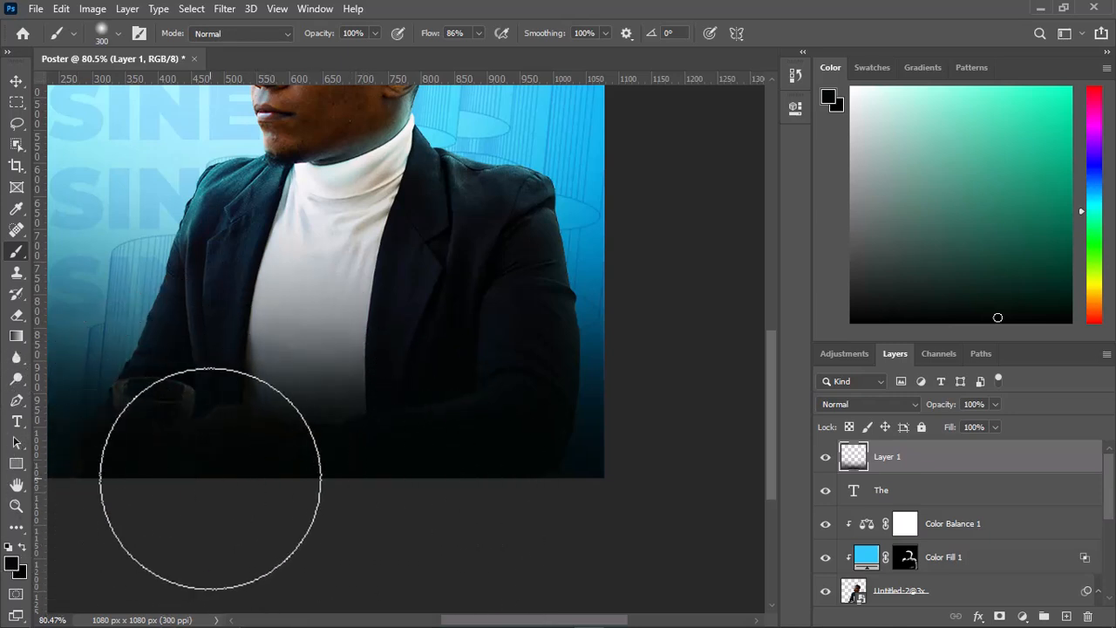
pyautogui.moveTo(315, 446)
pyautogui.mouseDown()
pyautogui.moveTo(637, 425)
pyautogui.moveTo(229, 465)
pyautogui.mouseUp()
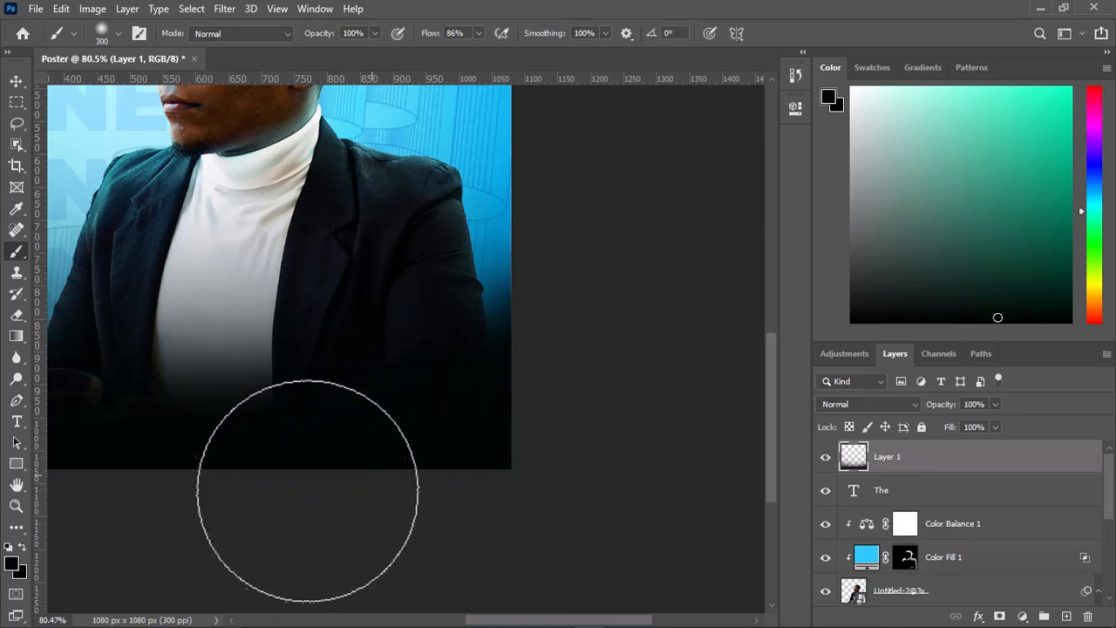
pyautogui.moveTo(263, 462); pyautogui.dragTo(982, 475)
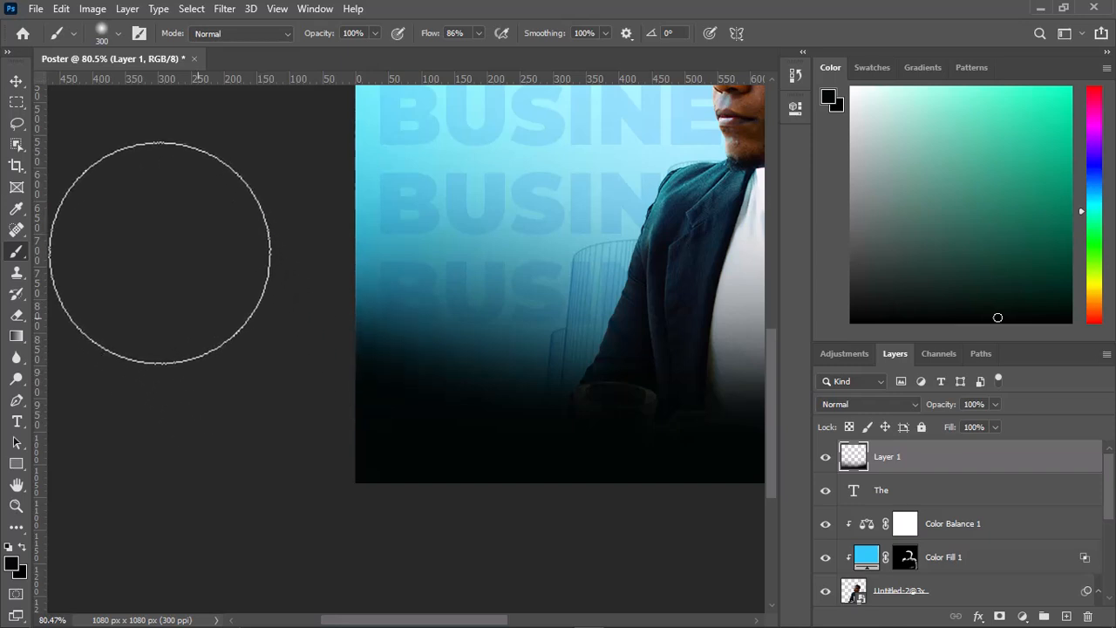
pyautogui.moveTo(523, 455)
pyautogui.mouseDown()
pyautogui.moveTo(480, 473)
pyautogui.moveTo(288, 463)
pyautogui.moveTo(251, 444)
pyautogui.mouseUp()
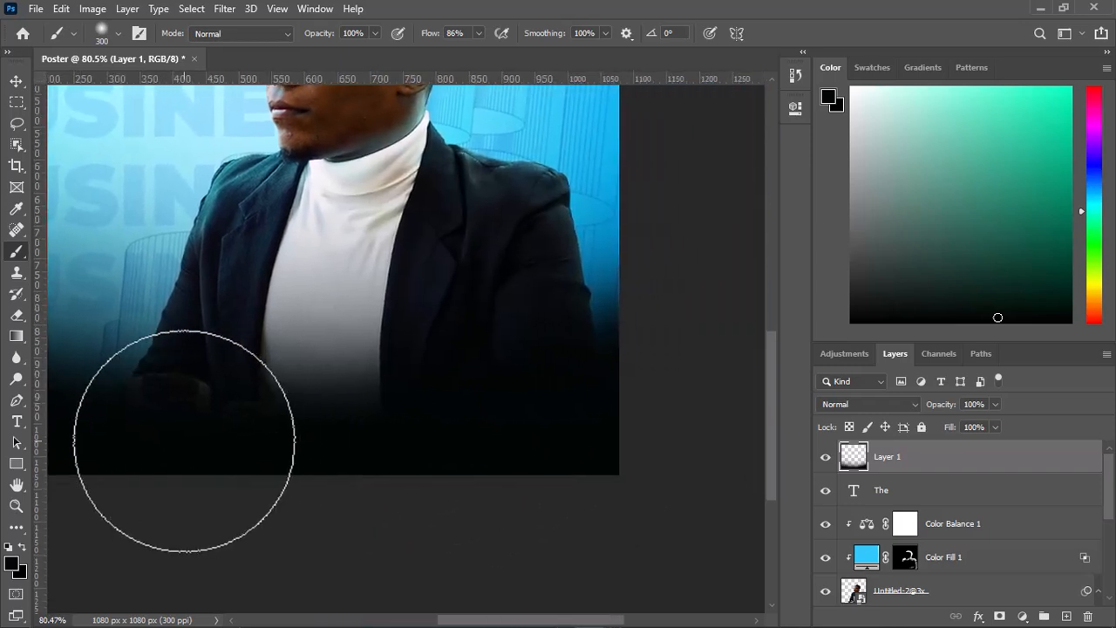
pyautogui.click(18, 81)
pyautogui.scroll(-3, 346, 277)
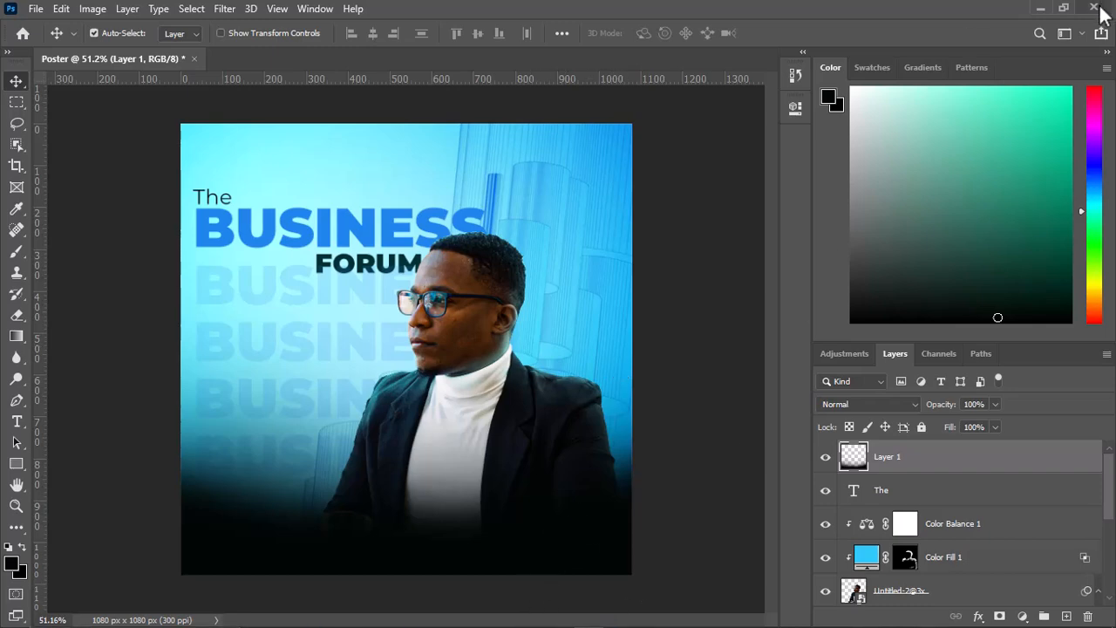
# Place the Graphicstrack QR code image file into the poster
pyautogui.click(1040, 8)
pyautogui.moveTo(645, 275); pyautogui.dragTo(305, 534)
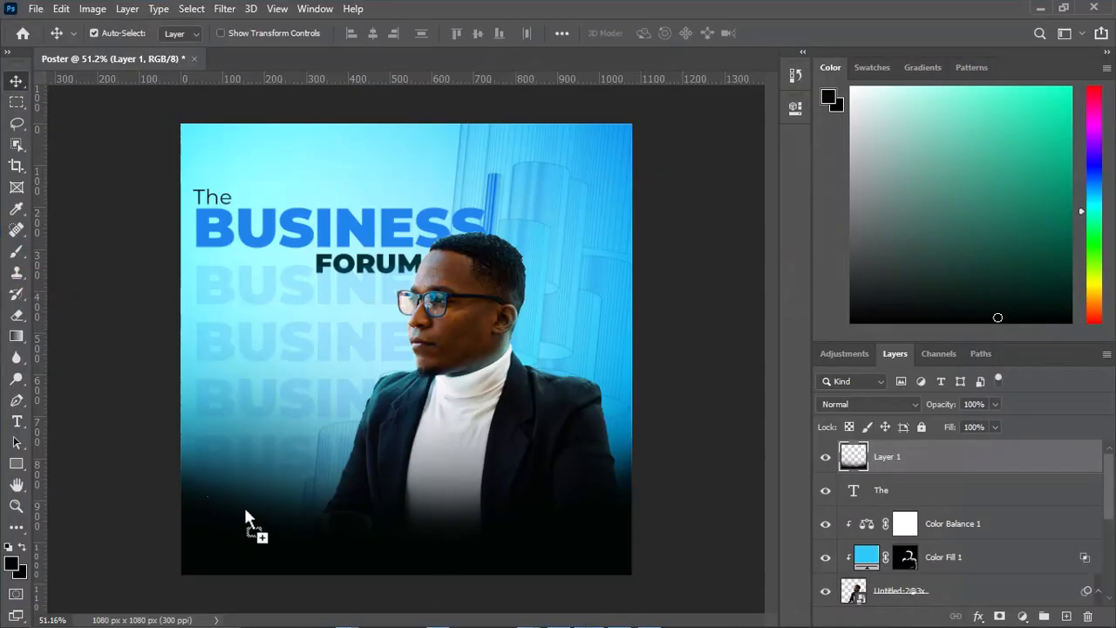
pyautogui.moveTo(241, 500); pyautogui.dragTo(279, 501)
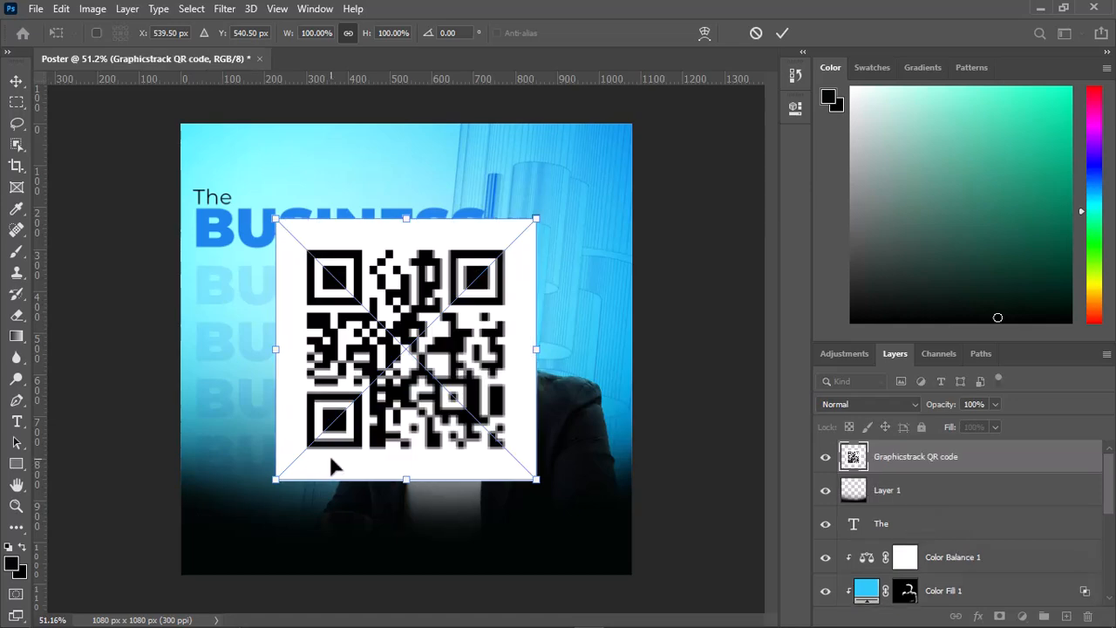
# Scale the QR code to 30.16% and position it in the poster's lower-left corner at X 132.39 px, Y 890.36 px
pyautogui.moveTo(390, 318); pyautogui.dragTo(311, 384)
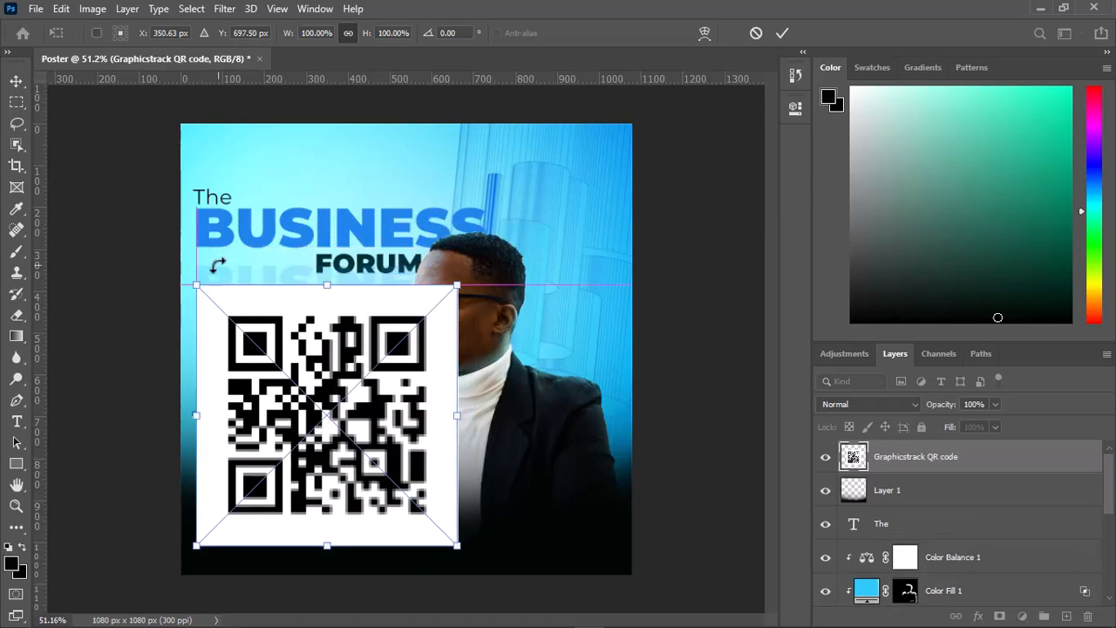
pyautogui.moveTo(199, 286); pyautogui.dragTo(378, 467)
pyautogui.moveTo(444, 523); pyautogui.dragTo(262, 514)
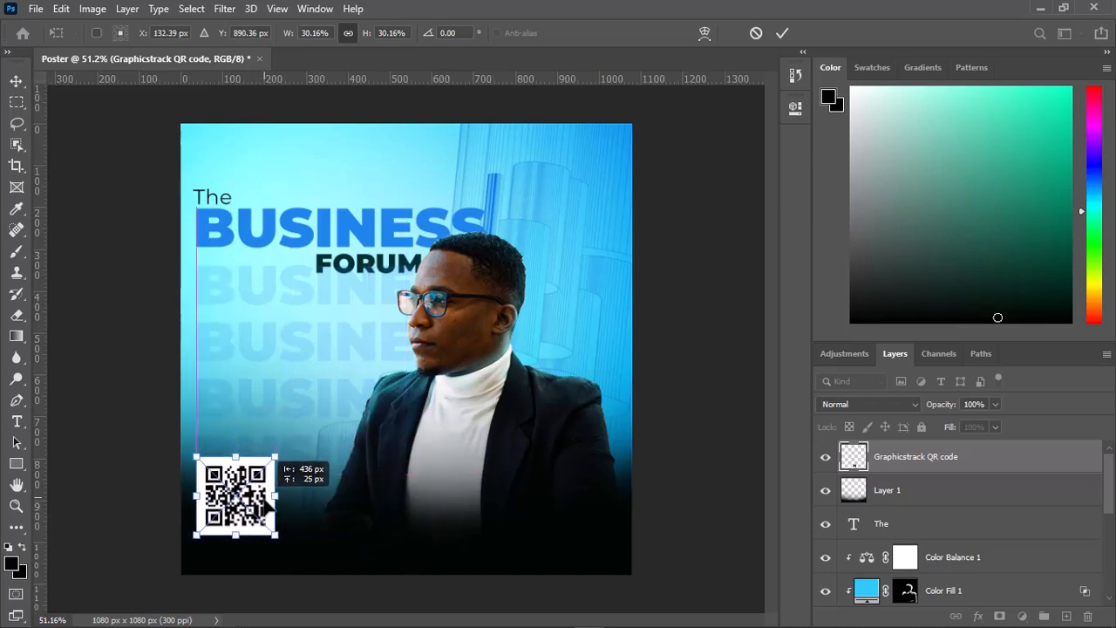
pyautogui.moveTo(266, 501); pyautogui.dragTo(266, 501)
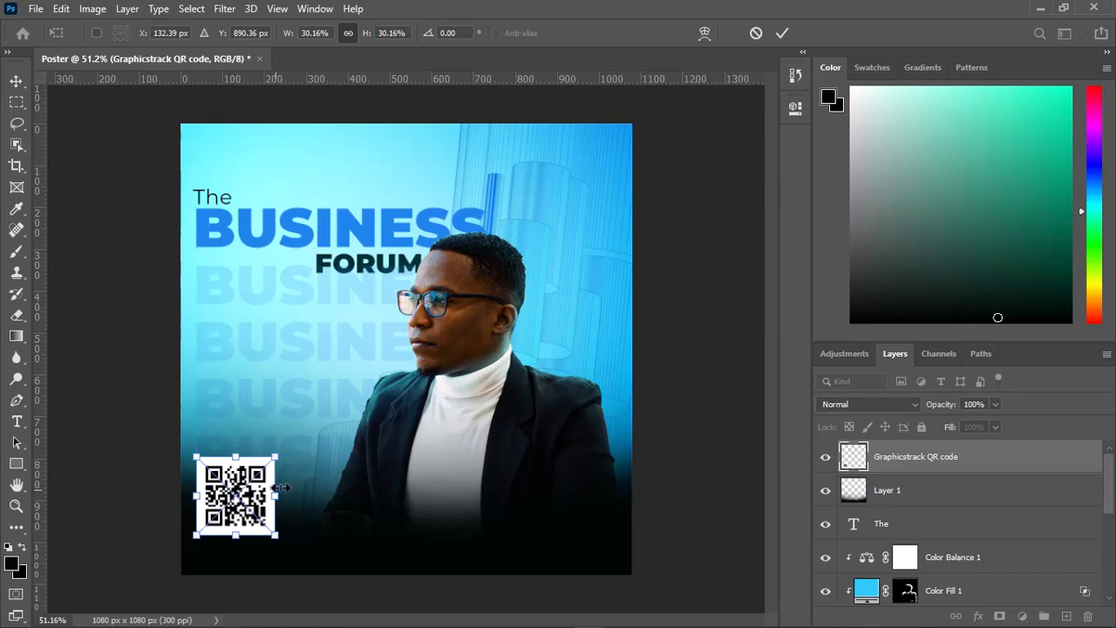
pyautogui.click(773, 35)
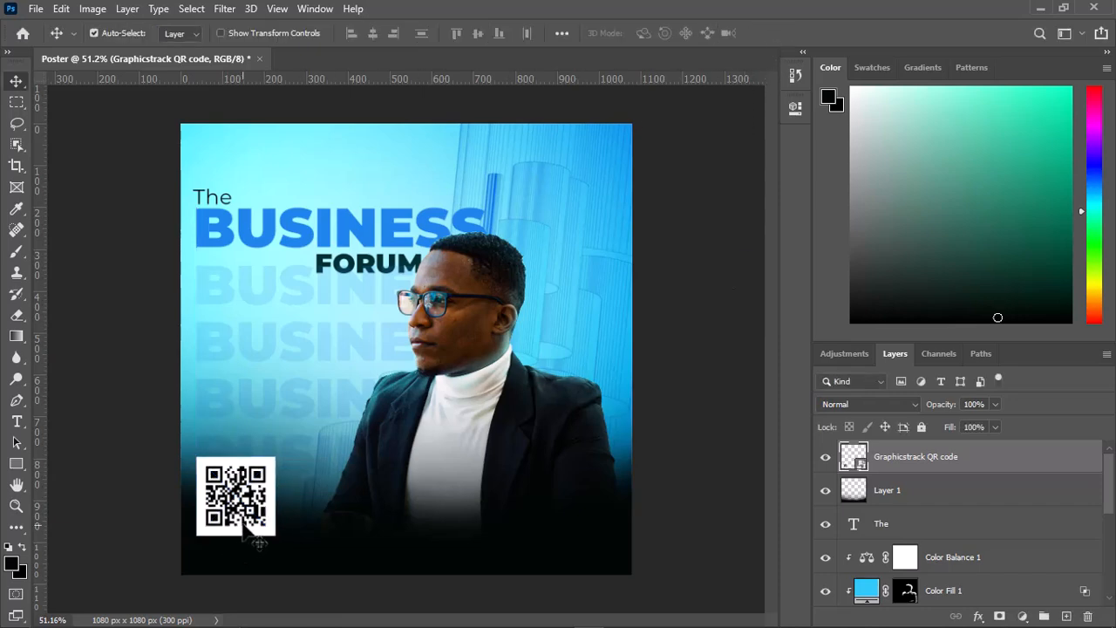
# Duplicate the "The" text just above the QR code and change the copy's wording to "Scan me"
pyautogui.moveTo(224, 204); pyautogui.dragTo(239, 452)
pyautogui.click(21, 421)
pyautogui.doubleClick(225, 446)
pyautogui.write('Scan')
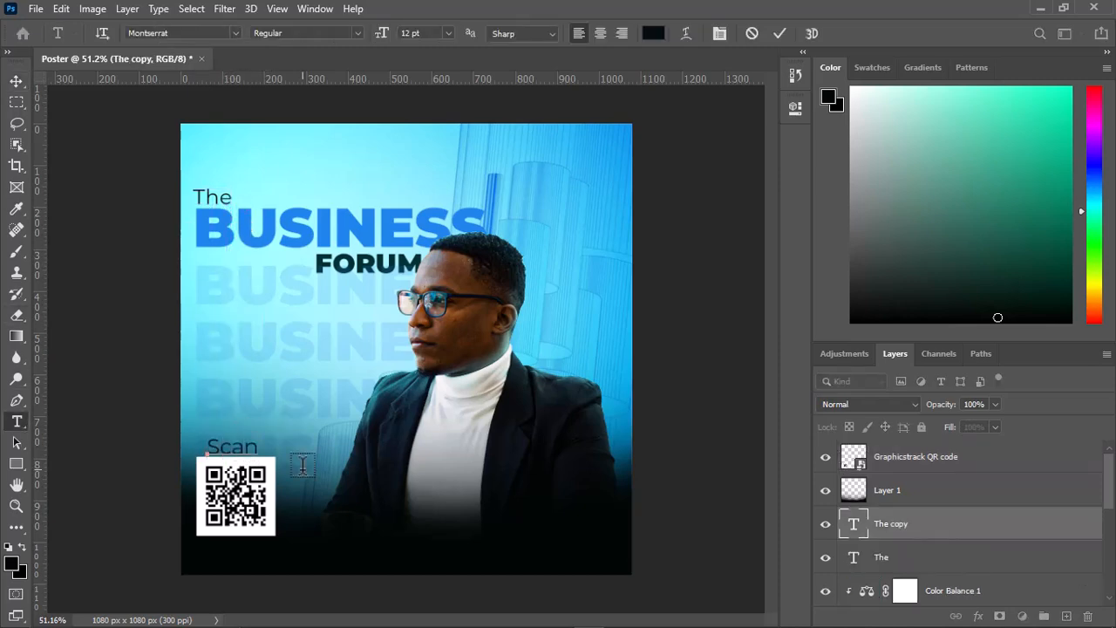
pyautogui.write(' me')
pyautogui.click(780, 33)
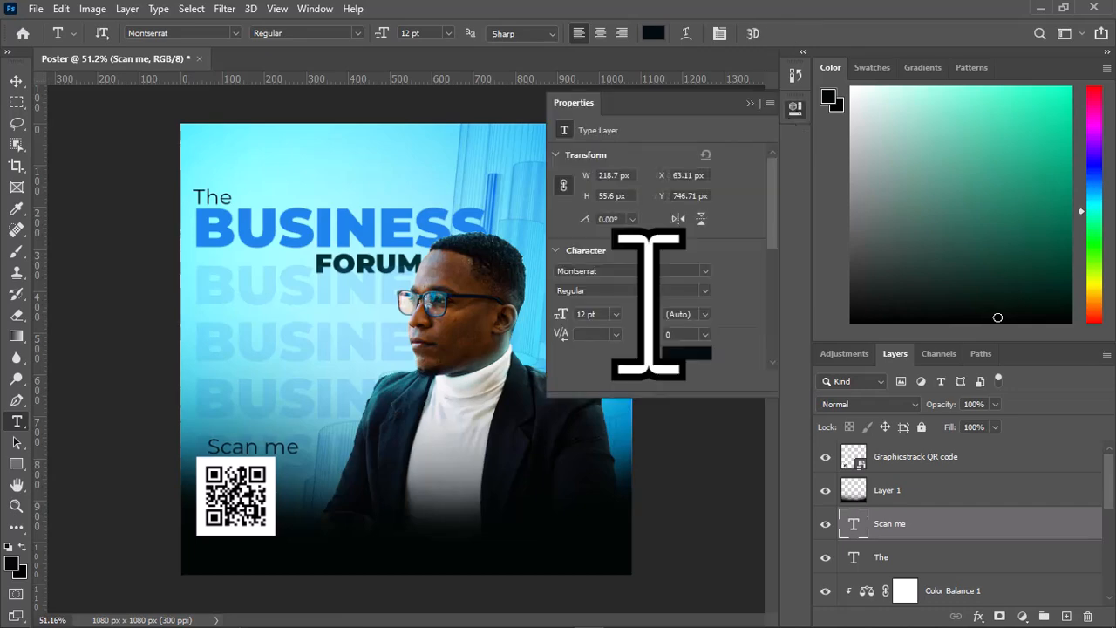
# Set the "Scan me" text to Montserrat SemiBold and color it white
pyautogui.click(673, 315)
pyautogui.click(684, 214)
pyautogui.press('Return')
pyautogui.click(357, 33)
pyautogui.click(338, 121)
pyautogui.click(689, 314)
pyautogui.click(1055, 209)
# Raise the "Scan me" layer above Layer 1, scale it to 77.94% and center it over the QR code
pyautogui.moveTo(889, 523); pyautogui.dragTo(883, 475)
pyautogui.press('v')
pyautogui.moveTo(270, 444)
pyautogui.mouseDown()
pyautogui.moveTo(259, 434)
pyautogui.moveTo(270, 432)
pyautogui.moveTo(256, 451)
pyautogui.mouseUp()
pyautogui.hotkey('ctrl', 't')
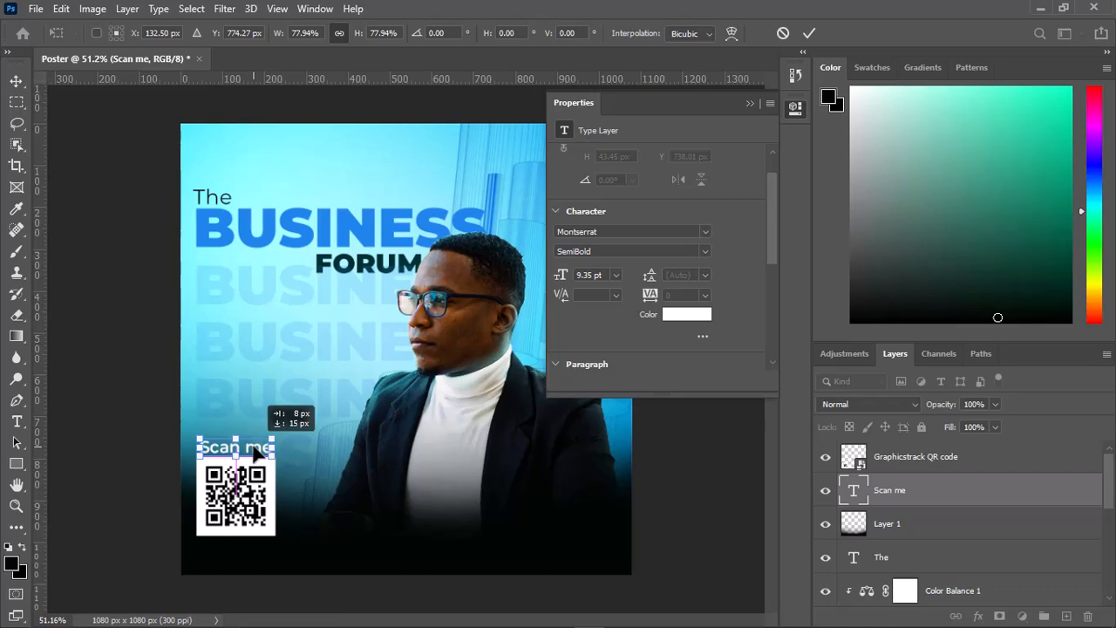
pyautogui.click(809, 33)
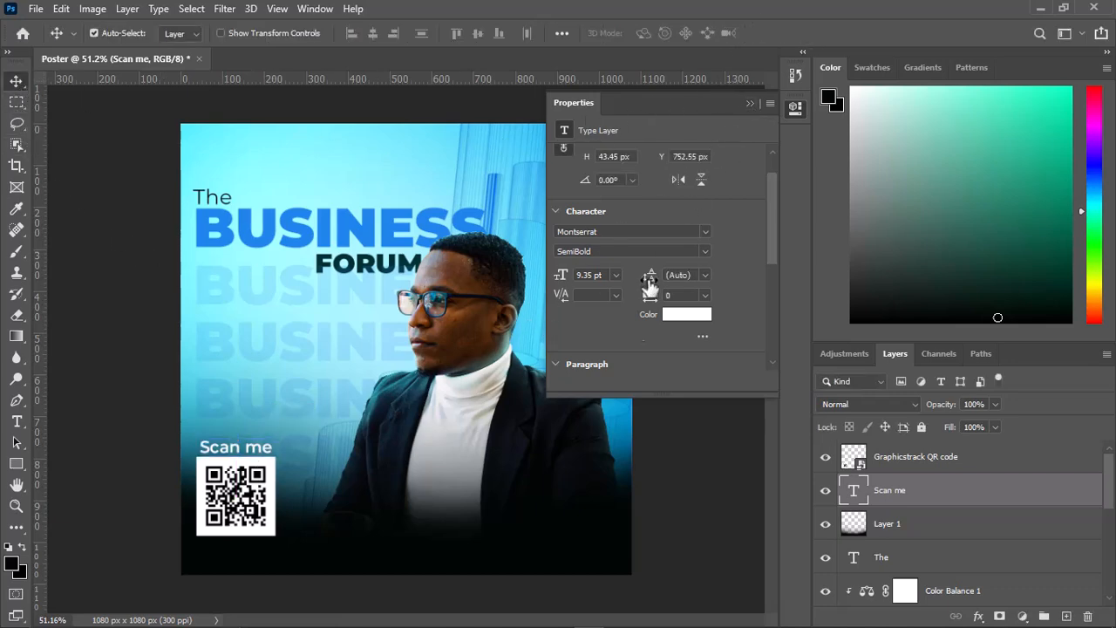
pyautogui.click(749, 103)
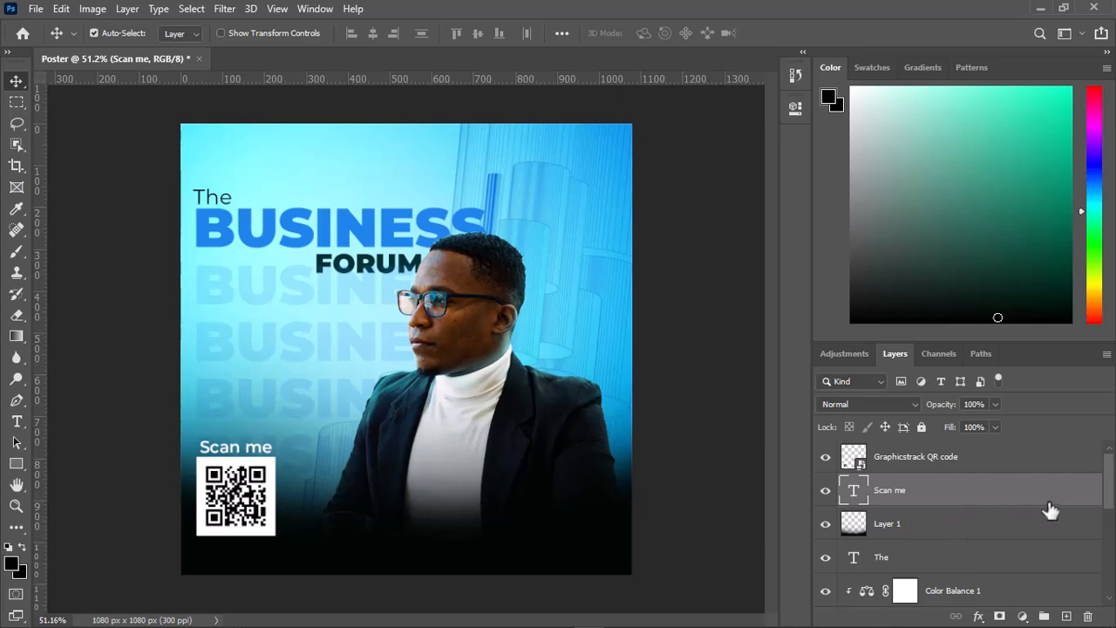
# Convert all layers, from the QR code down to the abstract blue background, into one smart object
pyautogui.click(1032, 462)
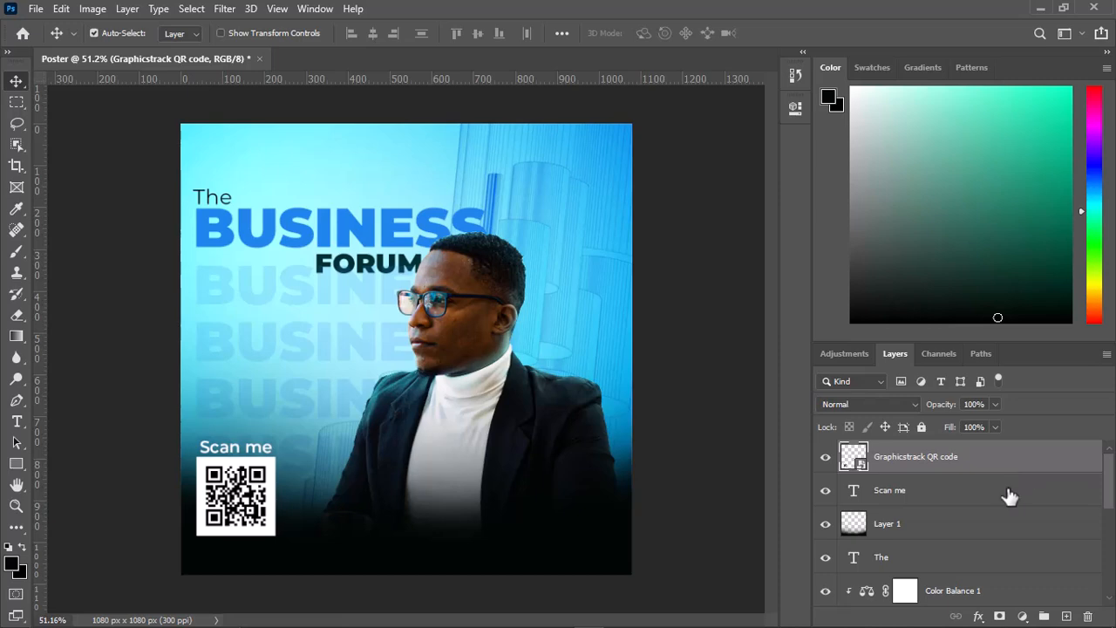
pyautogui.scroll(-10, 1011, 567)
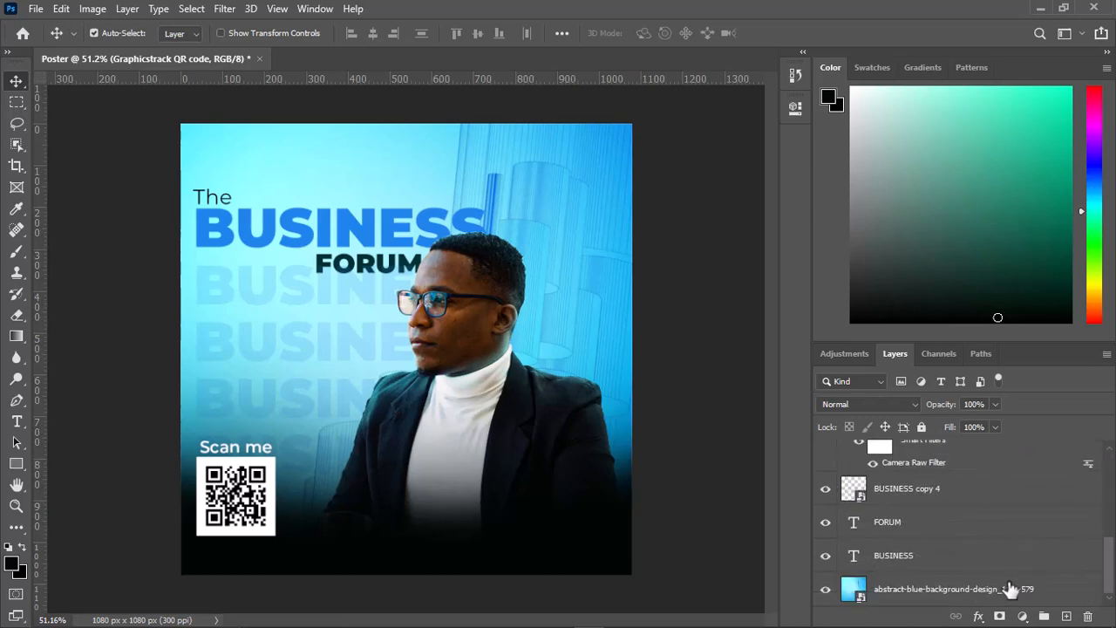
pyautogui.click(1008, 587)
pyautogui.scroll(3, 1009, 575)
pyautogui.scroll(3, 1009, 571)
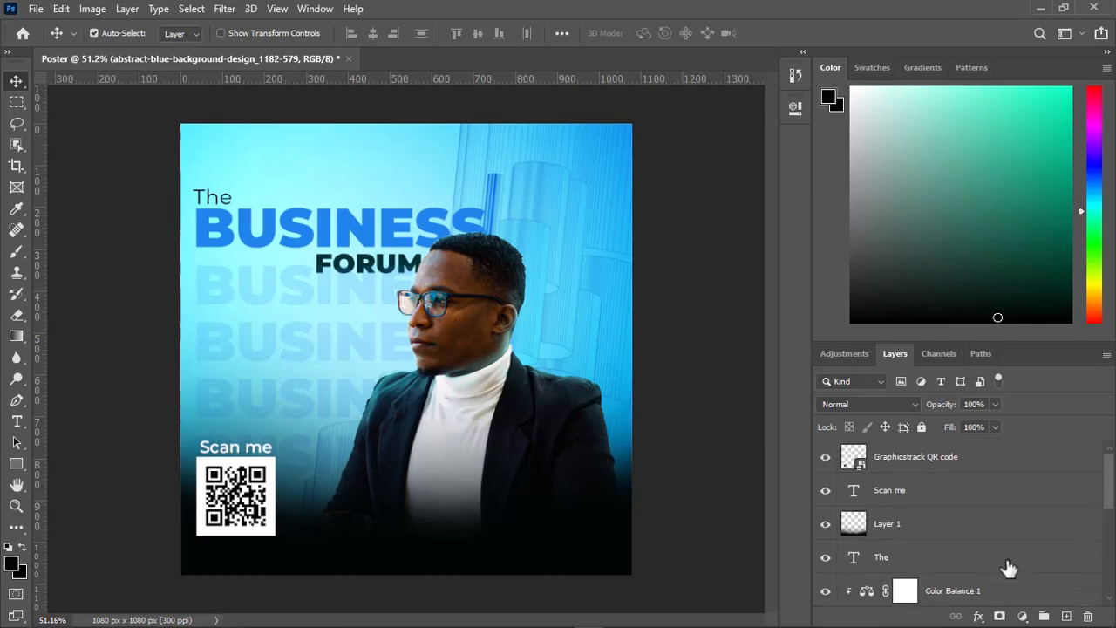
pyautogui.keyDown('shift'); pyautogui.click(990, 468); pyautogui.keyUp('shift')
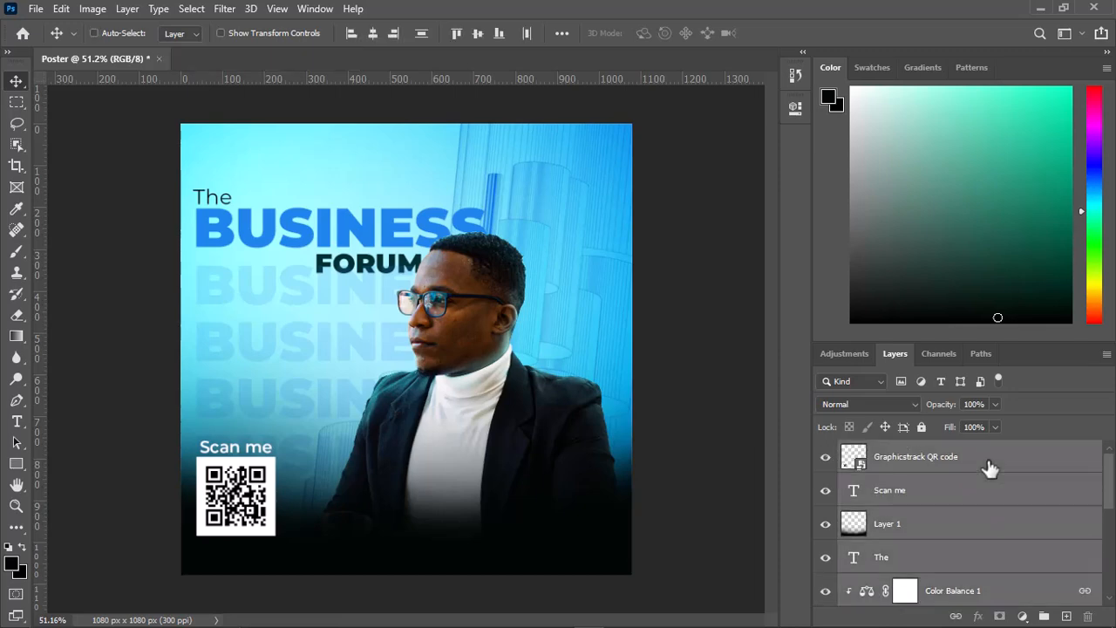
pyautogui.rightClick(989, 468)
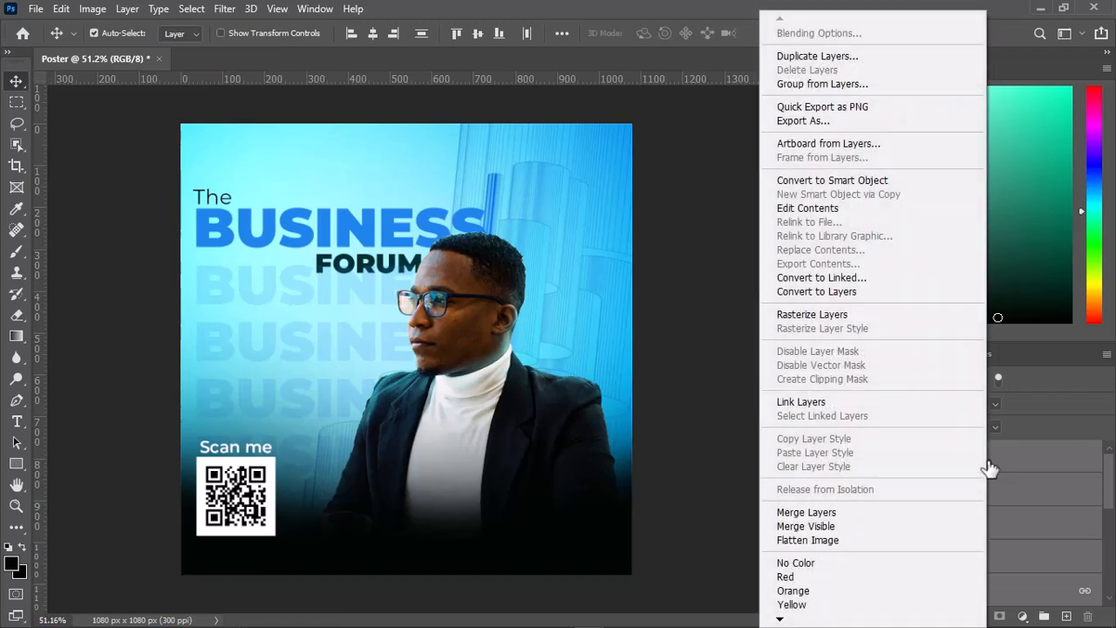
pyautogui.click(863, 179)
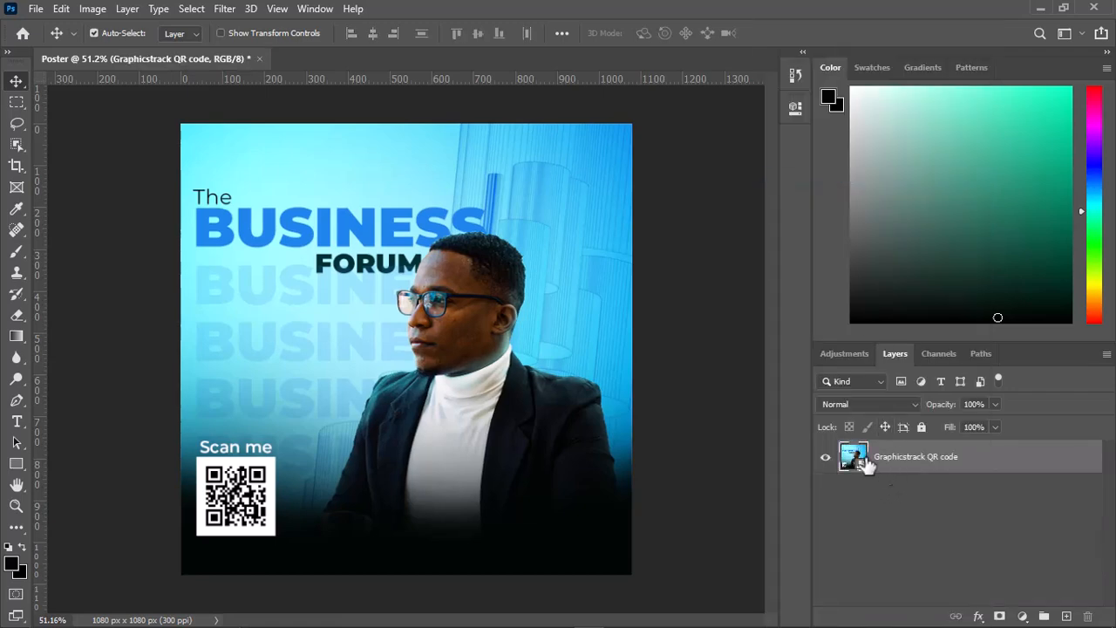
# Start the Camera Raw Filter on the poster smart object and set Contrast to -5, Texture to +100 and Clarity to +21
pyautogui.click(224, 8)
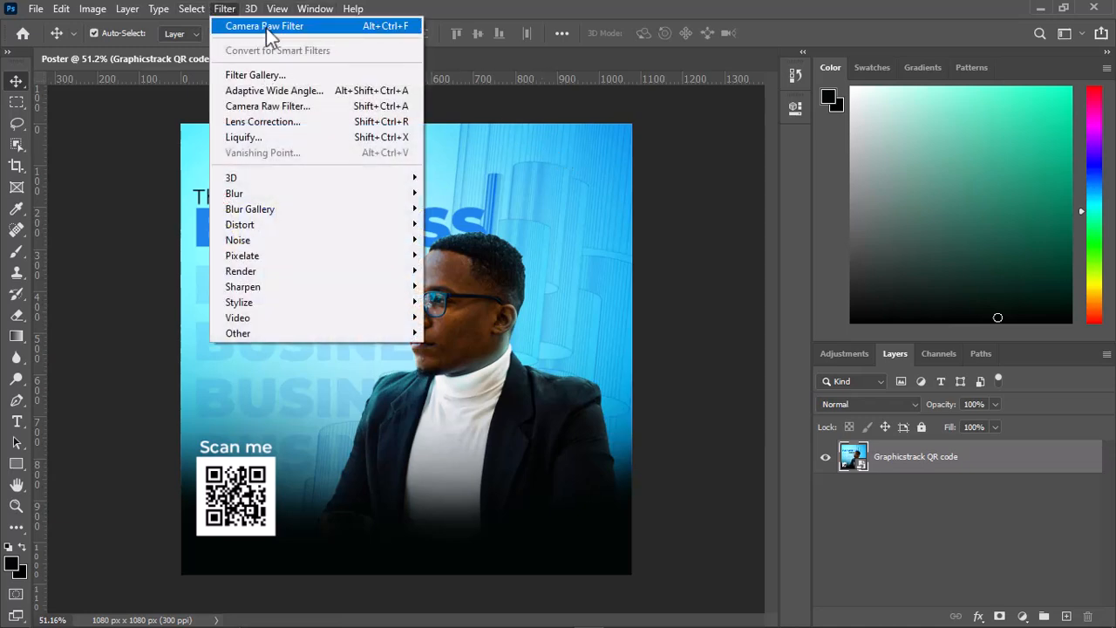
pyautogui.click(265, 26)
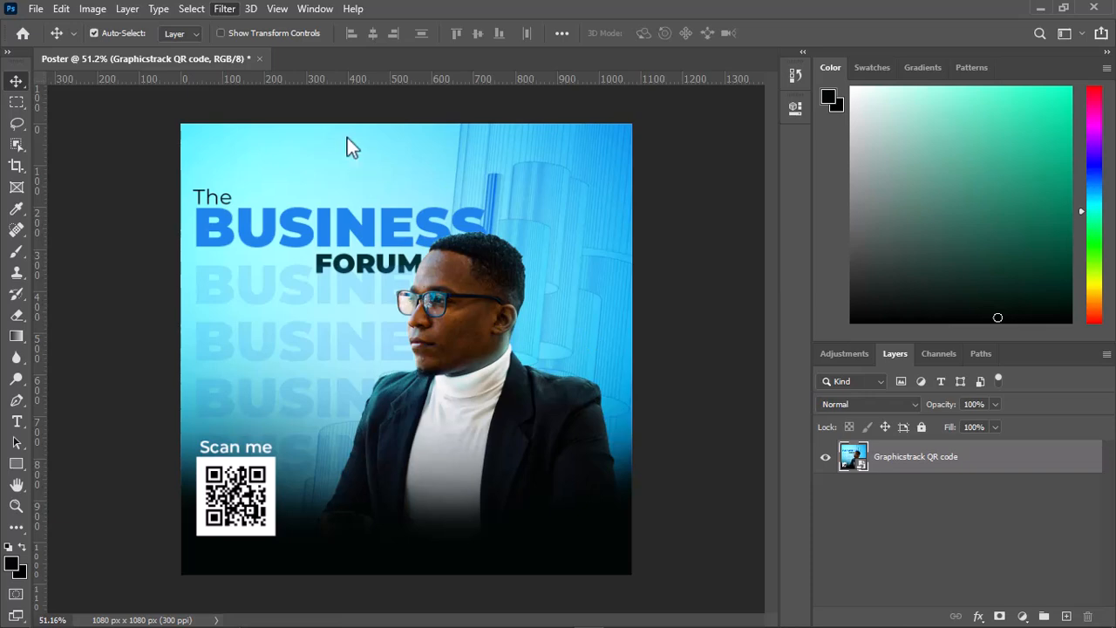
pyautogui.hotkey('ctrl', 'shift', 'a')
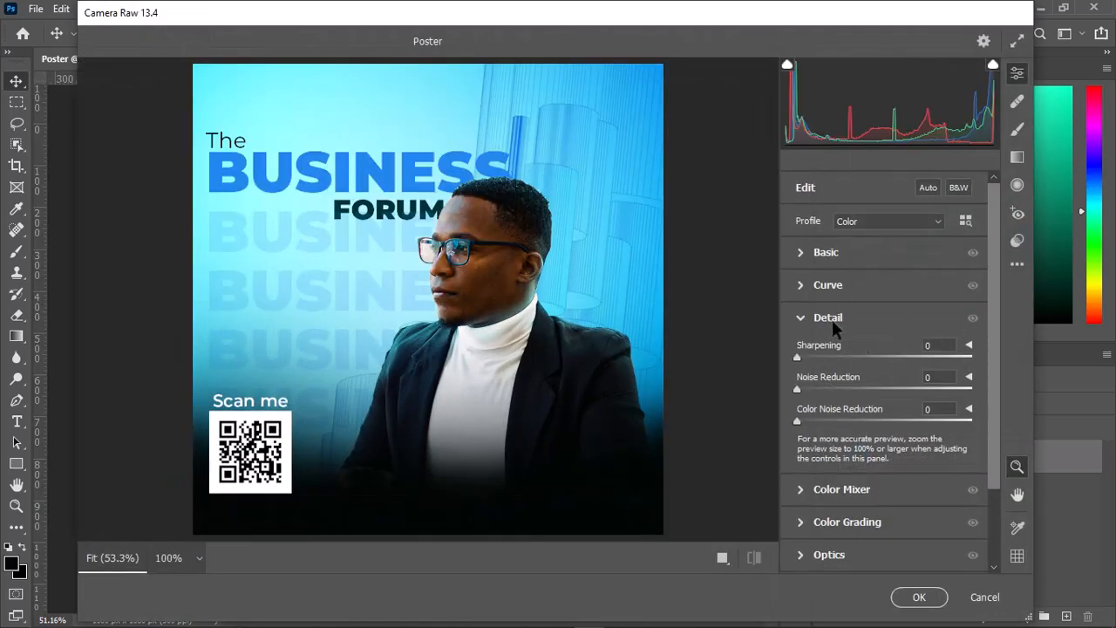
pyautogui.click(798, 253)
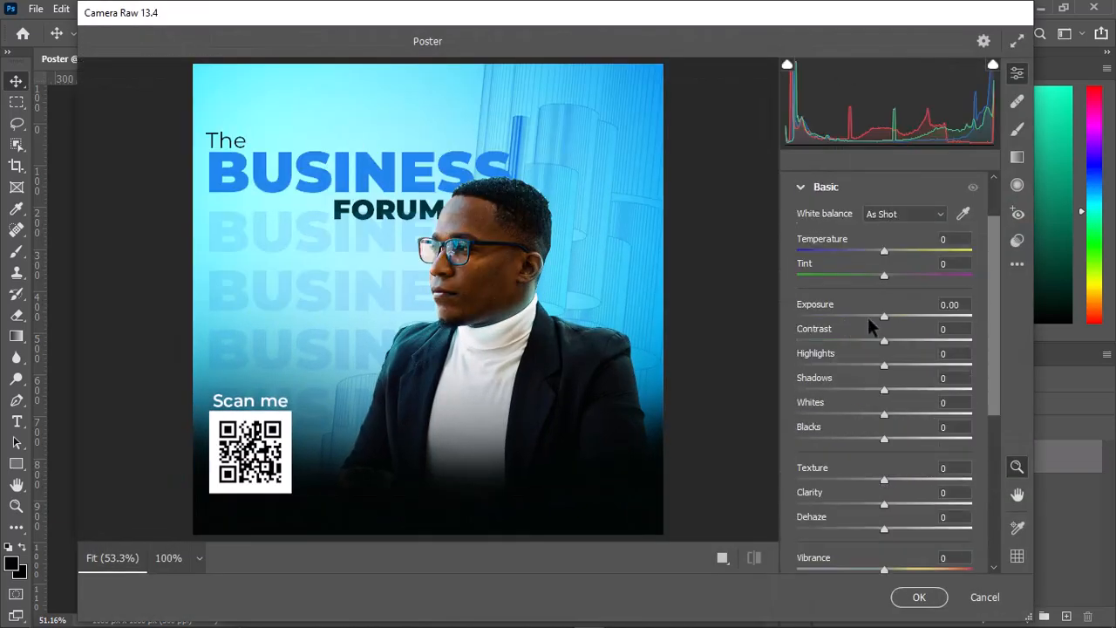
pyautogui.moveTo(885, 347)
pyautogui.mouseDown()
pyautogui.moveTo(897, 337)
pyautogui.moveTo(885, 351)
pyautogui.mouseUp()
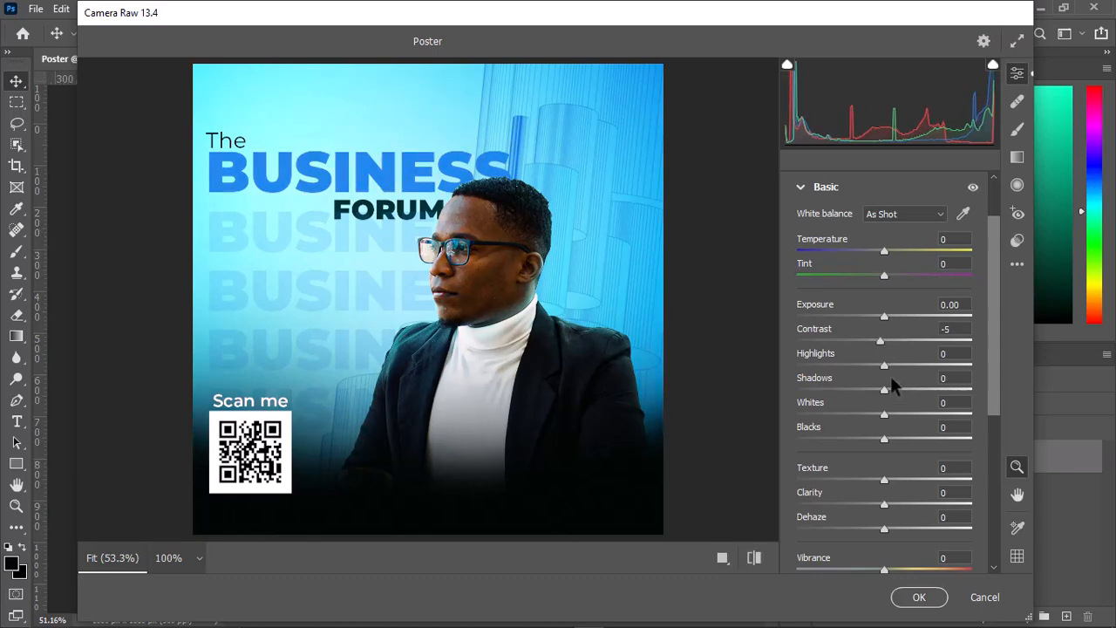
pyautogui.moveTo(884, 480); pyautogui.dragTo(974, 472)
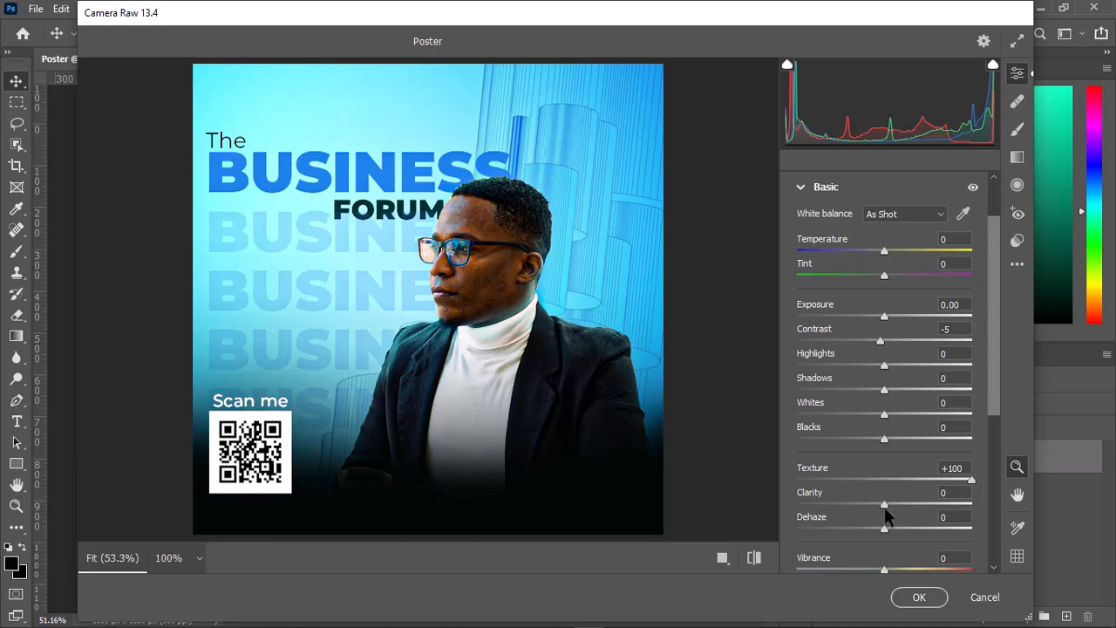
pyautogui.moveTo(885, 507)
pyautogui.mouseDown()
pyautogui.moveTo(921, 503)
pyautogui.moveTo(901, 505)
pyautogui.mouseUp()
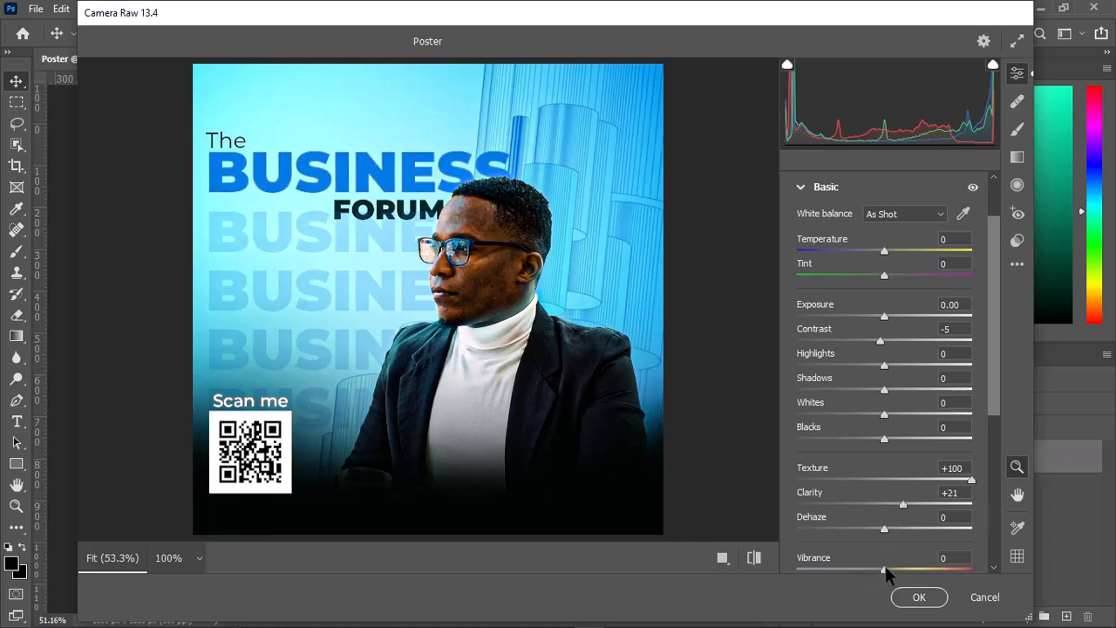
# Set the Camera Raw Sharpening to 13
pyautogui.scroll(-4, 894, 541)
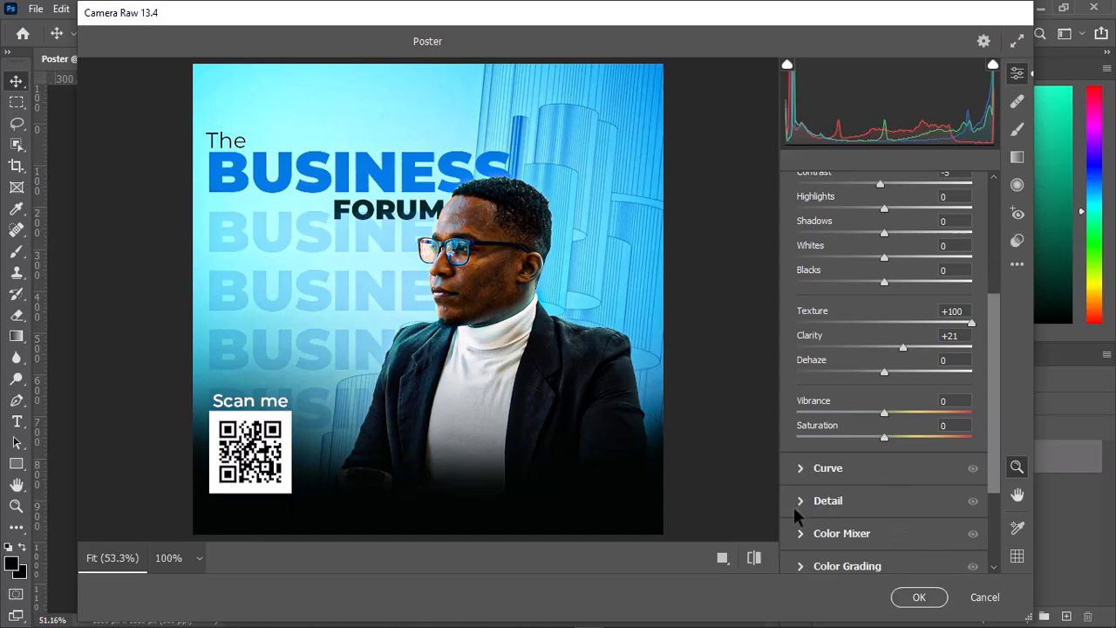
pyautogui.click(799, 503)
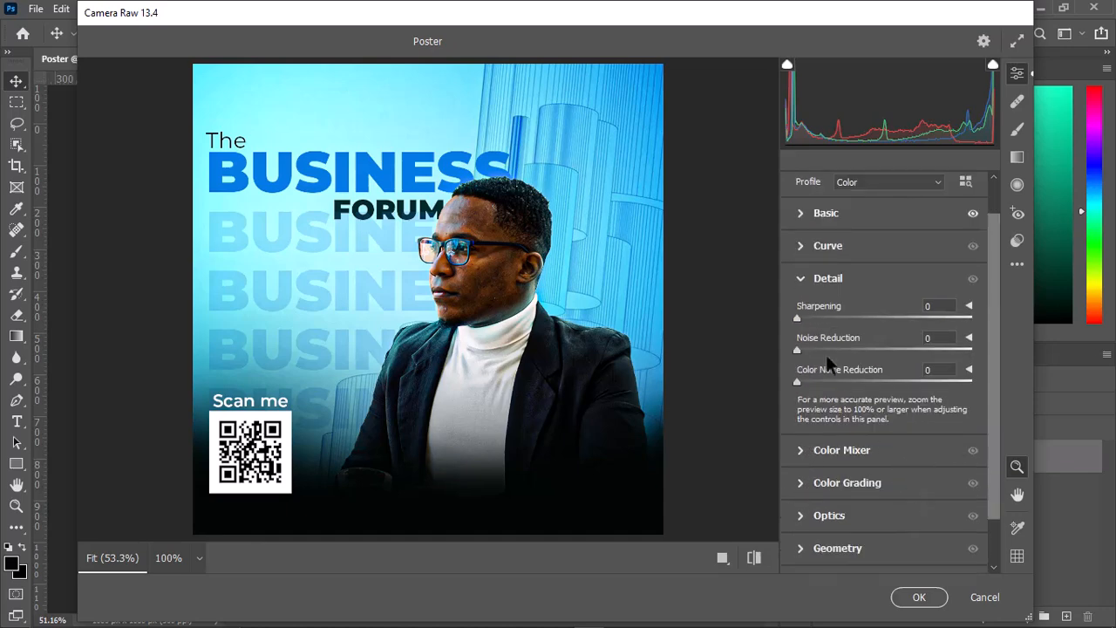
pyautogui.moveTo(799, 320); pyautogui.dragTo(819, 339)
pyautogui.scroll(1, 882, 352)
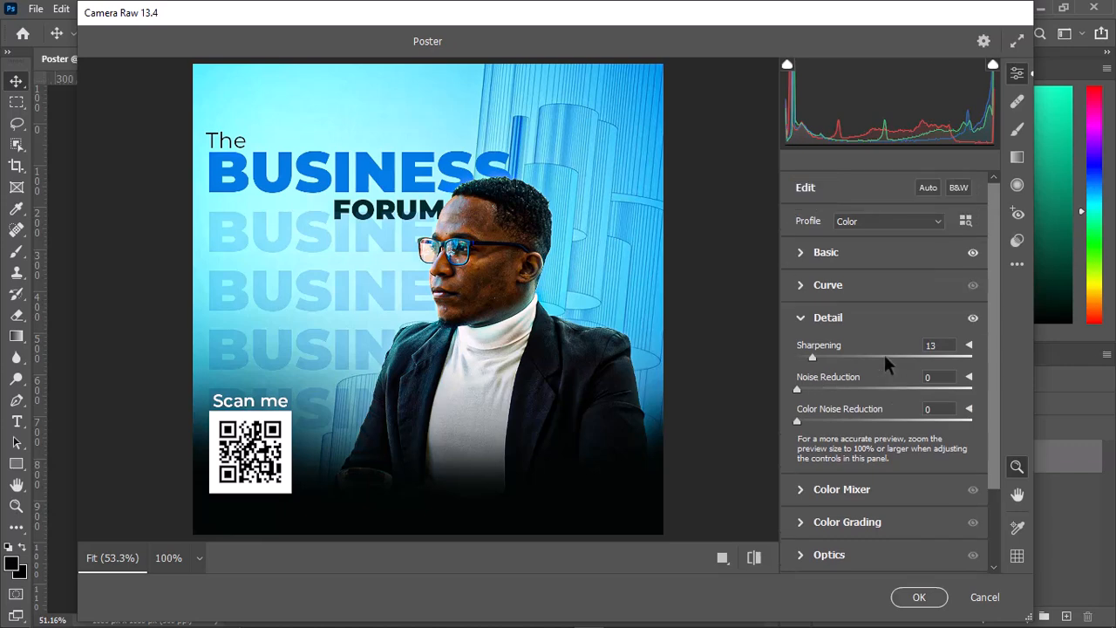
# Lower the Camera Raw Highlights to -14 and Blacks to -12
pyautogui.click(799, 252)
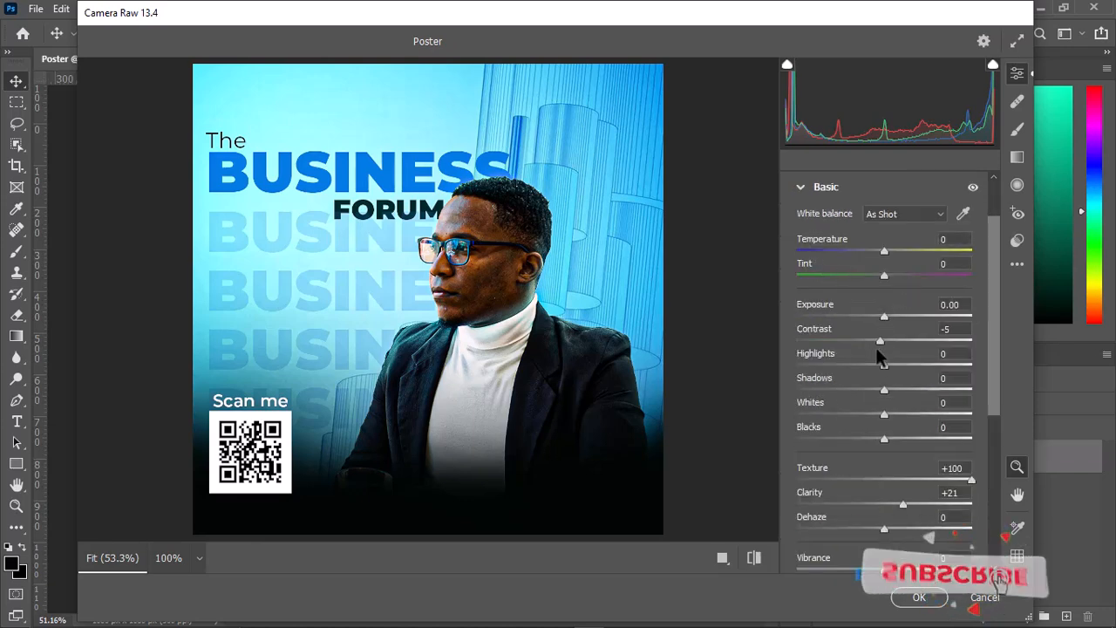
pyautogui.moveTo(884, 364)
pyautogui.mouseDown()
pyautogui.moveTo(910, 352)
pyautogui.moveTo(872, 361)
pyautogui.mouseUp()
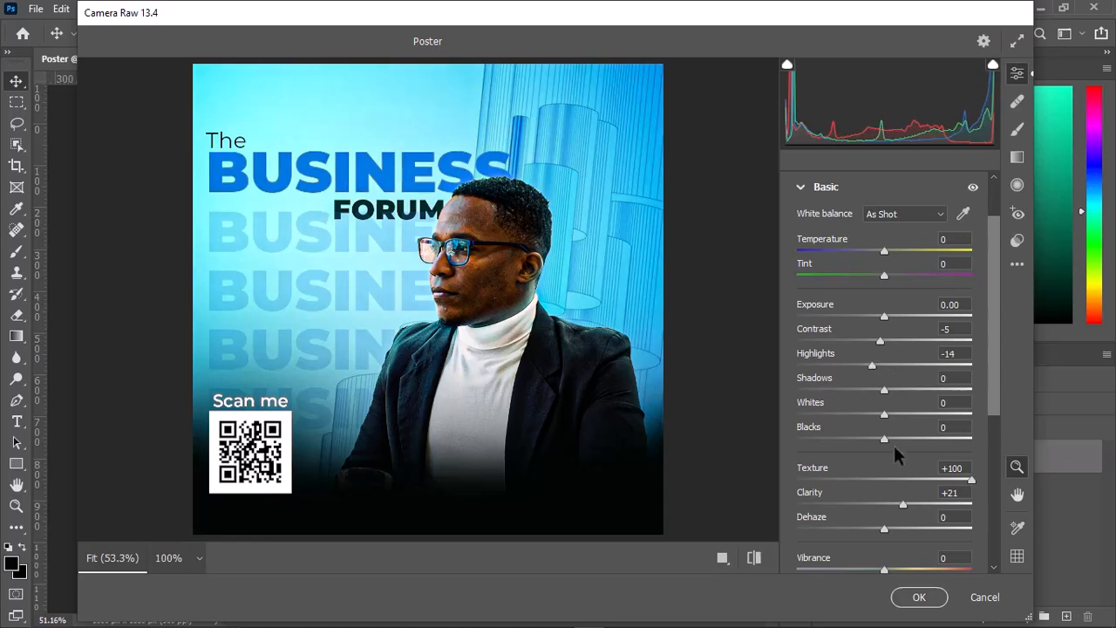
pyautogui.moveTo(885, 436); pyautogui.dragTo(873, 436)
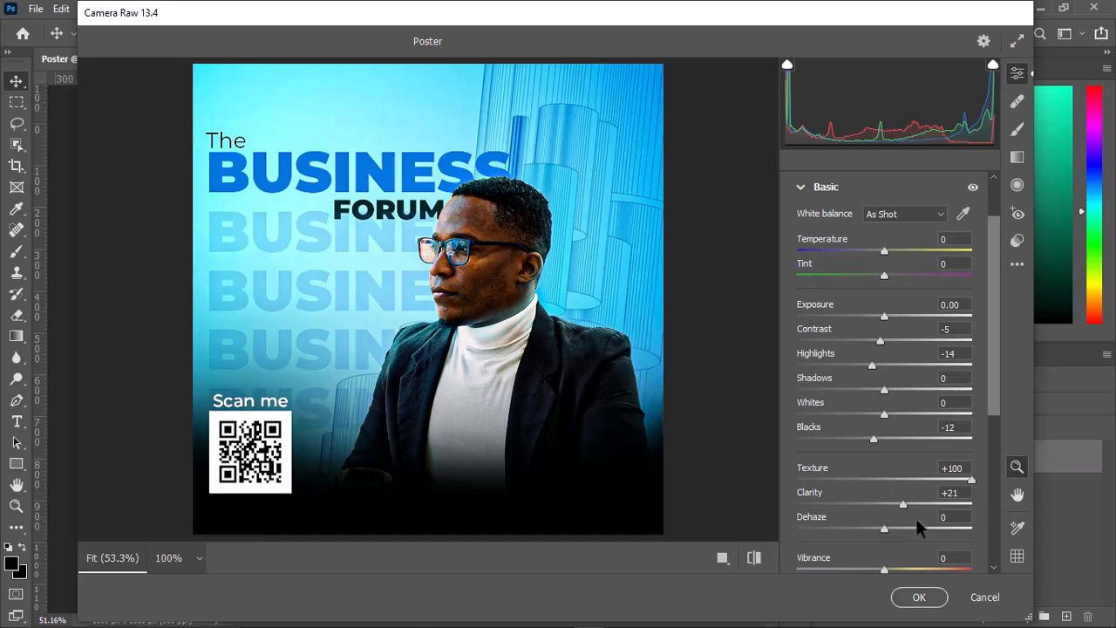
pyautogui.scroll(-2, 885, 544)
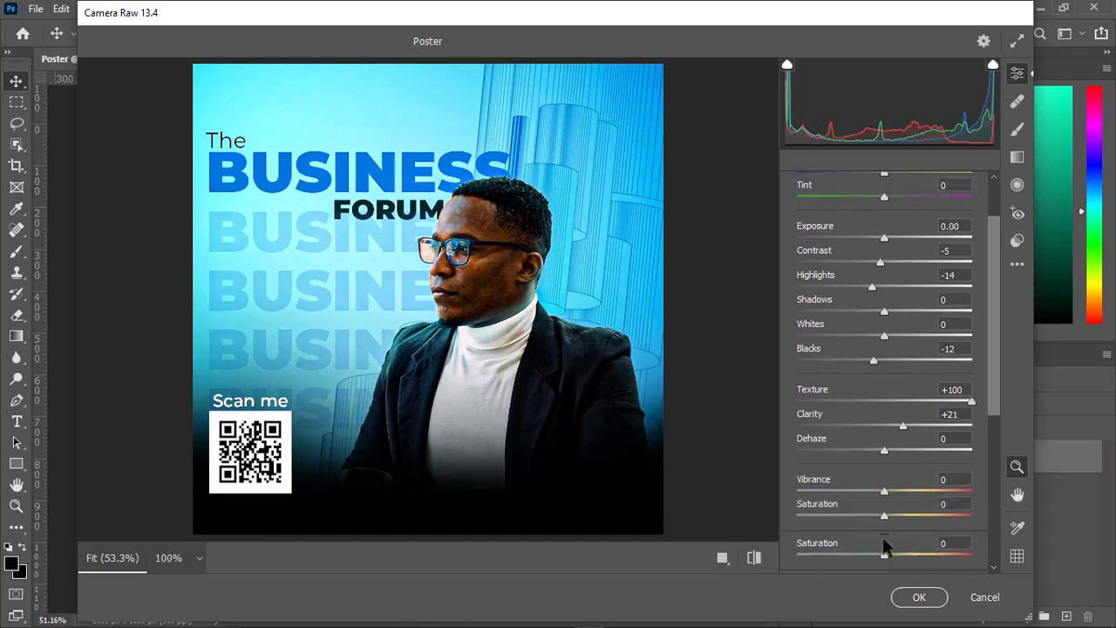
# Compare the adjusted poster with the default settings, and apply the Camera Raw adjustments to the smart object
pyautogui.click(761, 560)
pyautogui.click(753, 558)
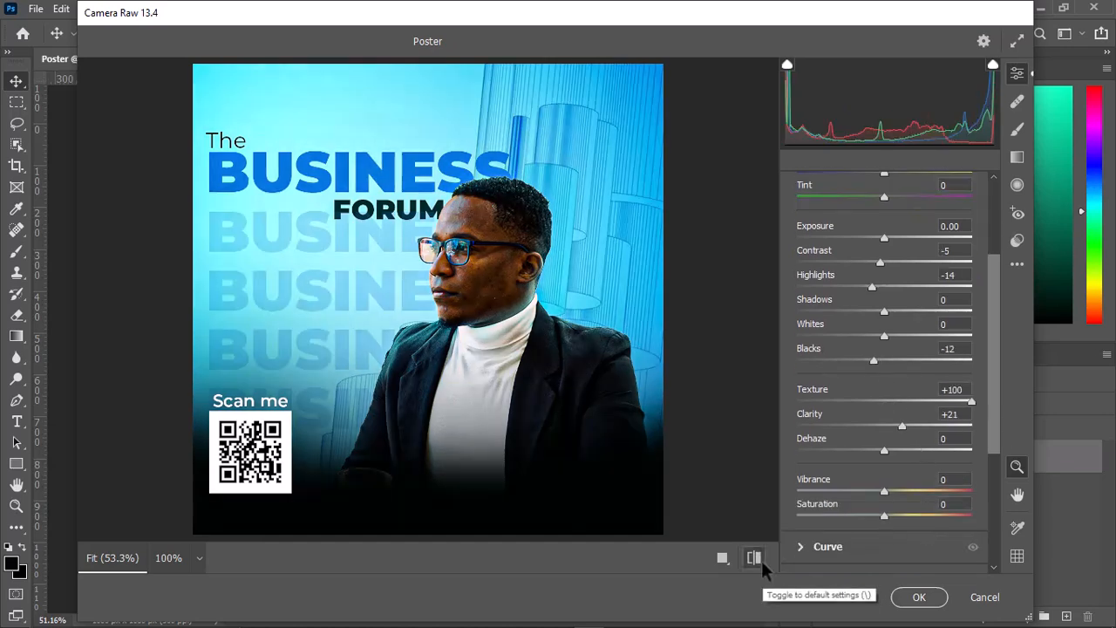
pyautogui.click(926, 596)
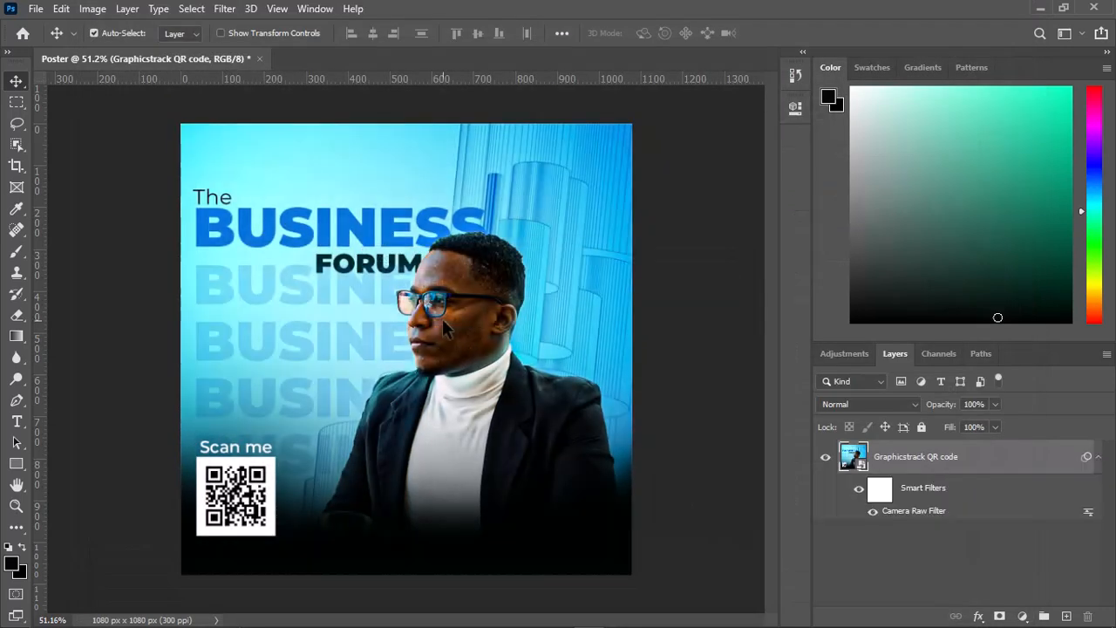